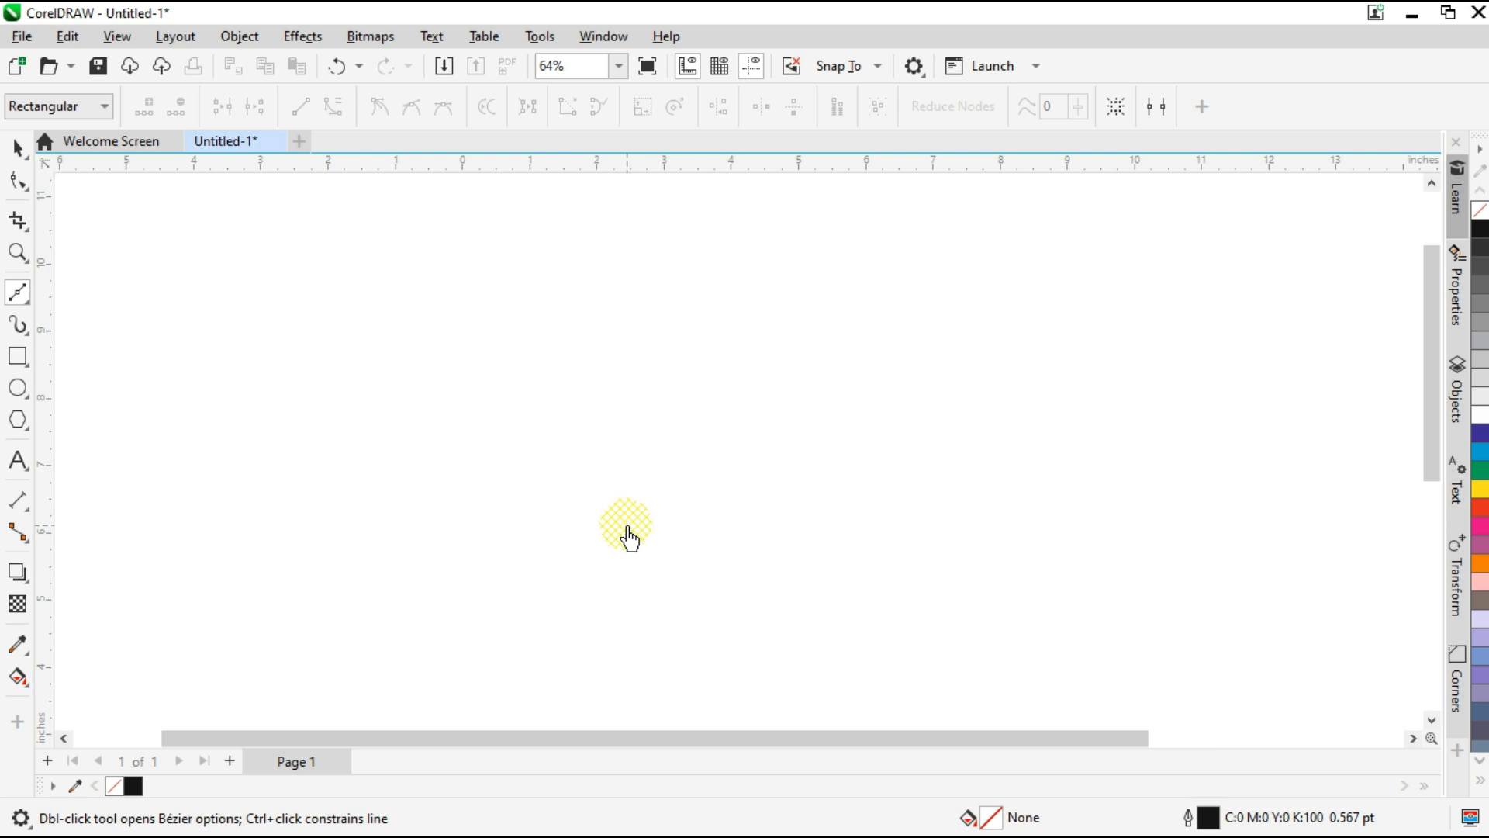
Draw a narrow closed five-node neck outline about 3 in tall with the Bézier tool, ending in a short beak point at the top.
double_click(691, 329)
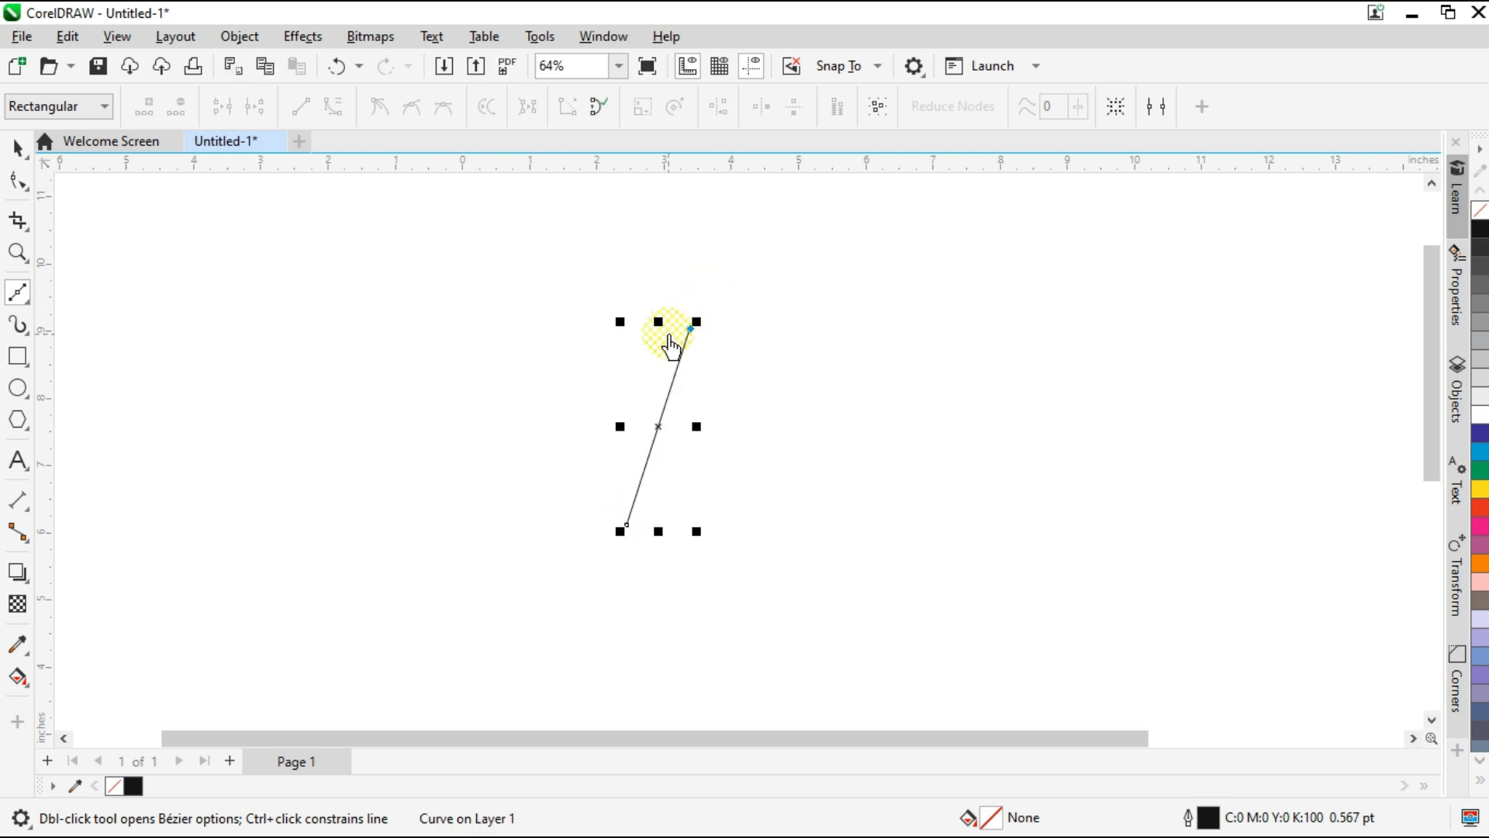
click(687, 482)
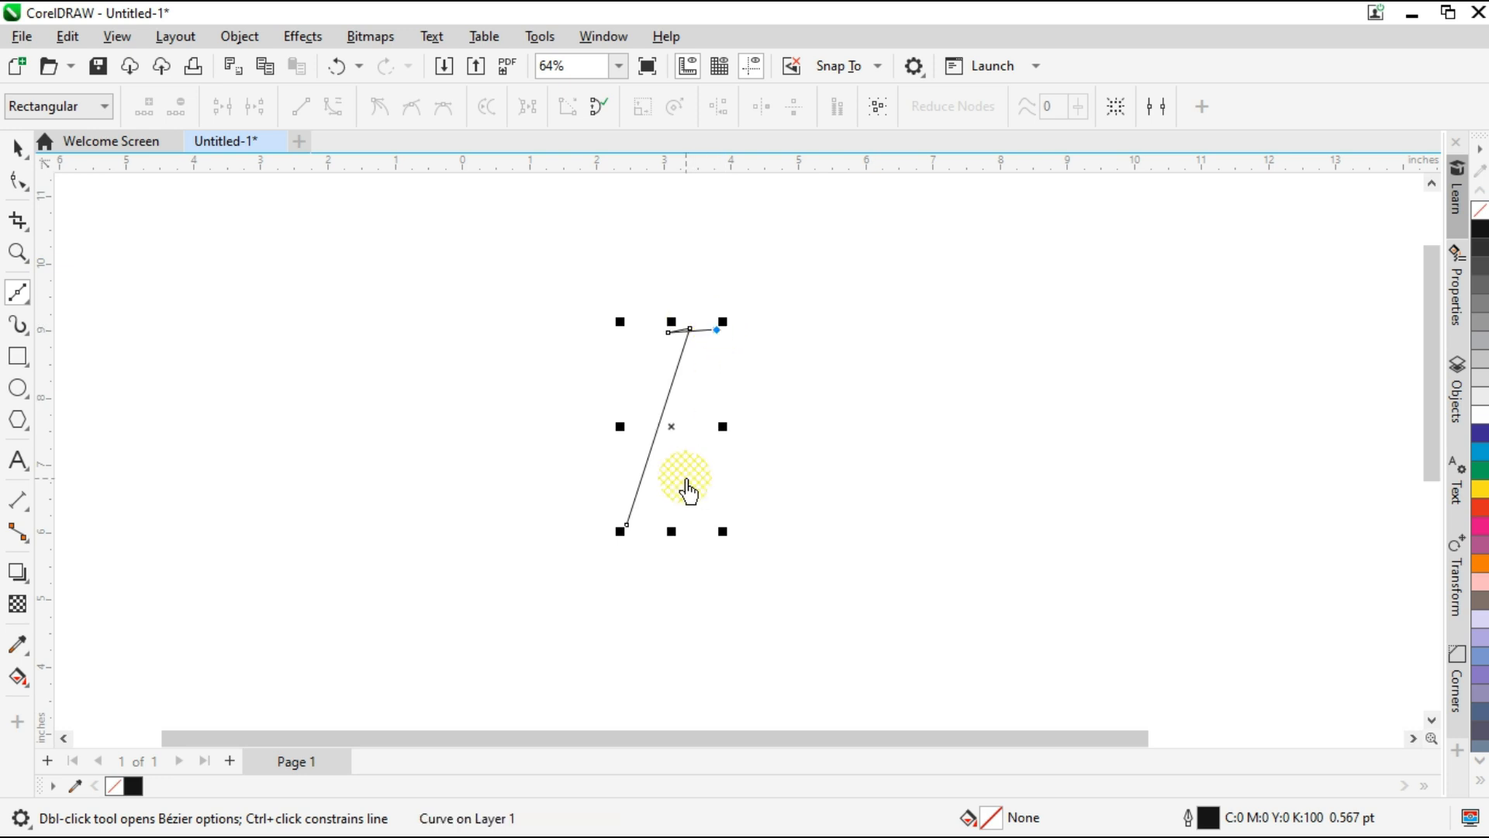
click(608, 552)
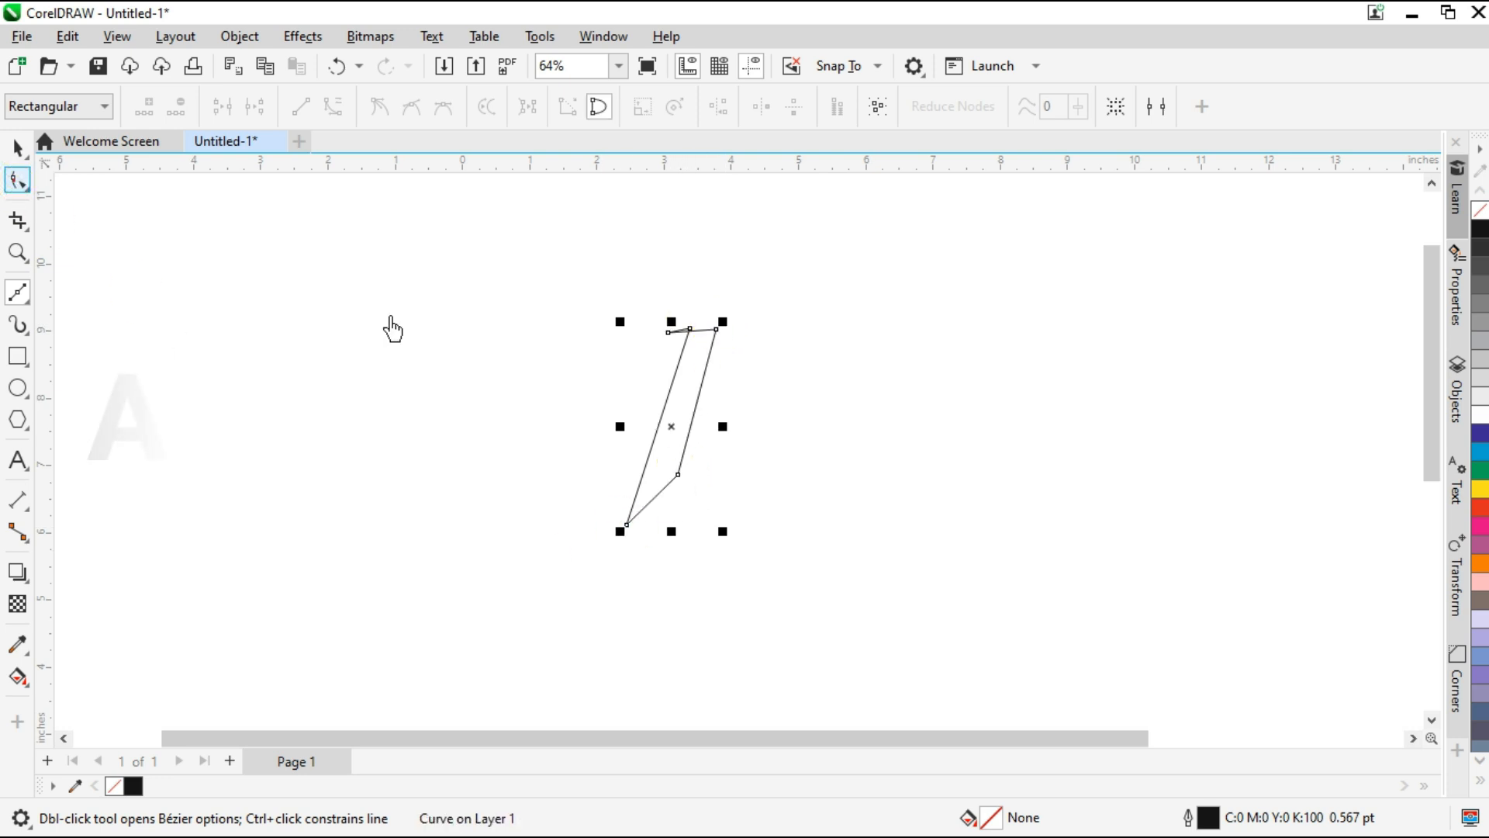
Convert the neck outline's segments to curves and bend its top edge into an arched head, adjusting the head's right corner node.
key(F10)
scroll(710, 357, up, 2)
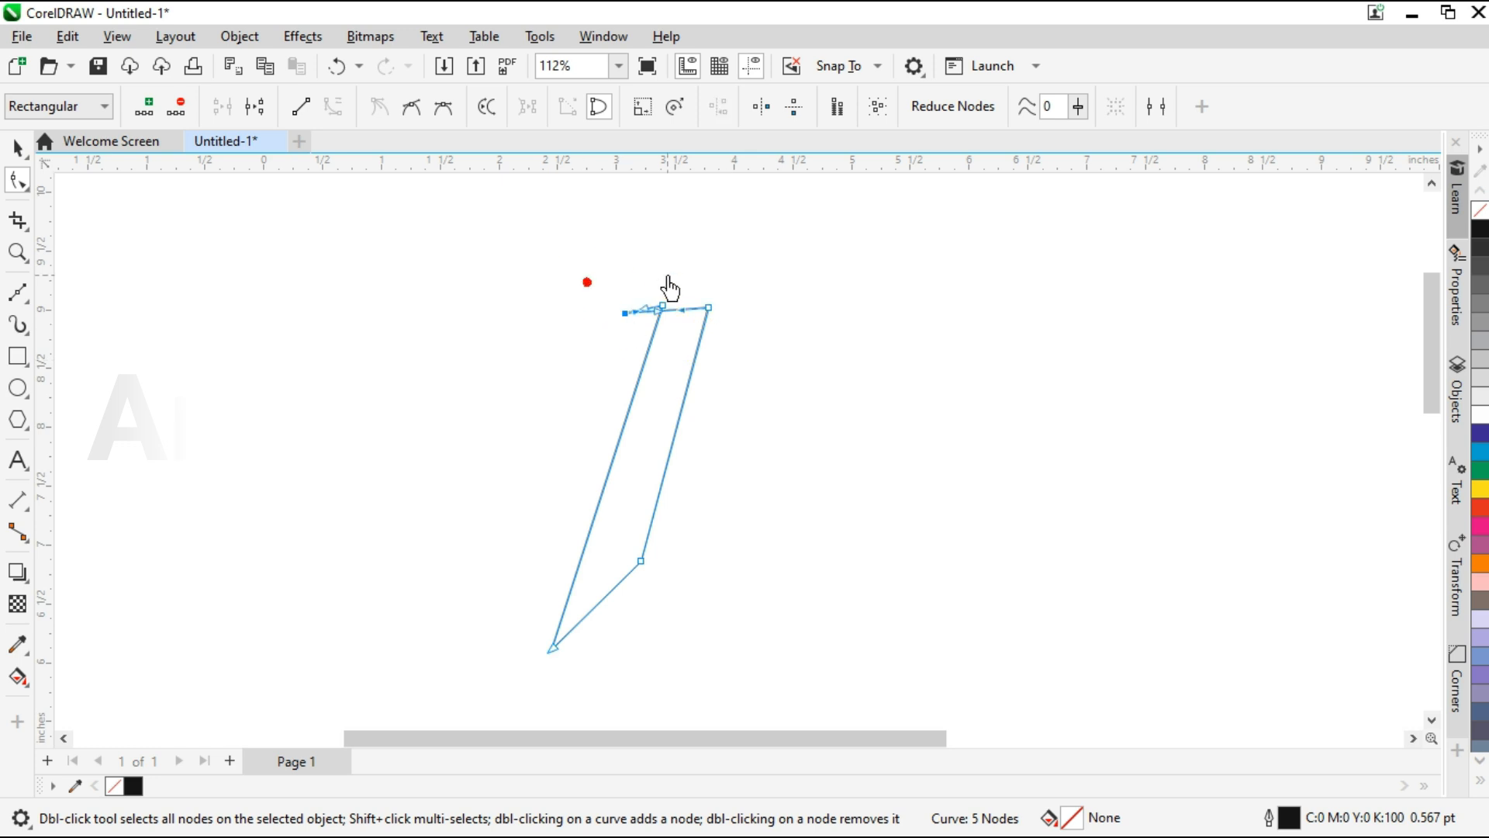
scroll(671, 288, up, 1)
drag(672, 312, 674, 300)
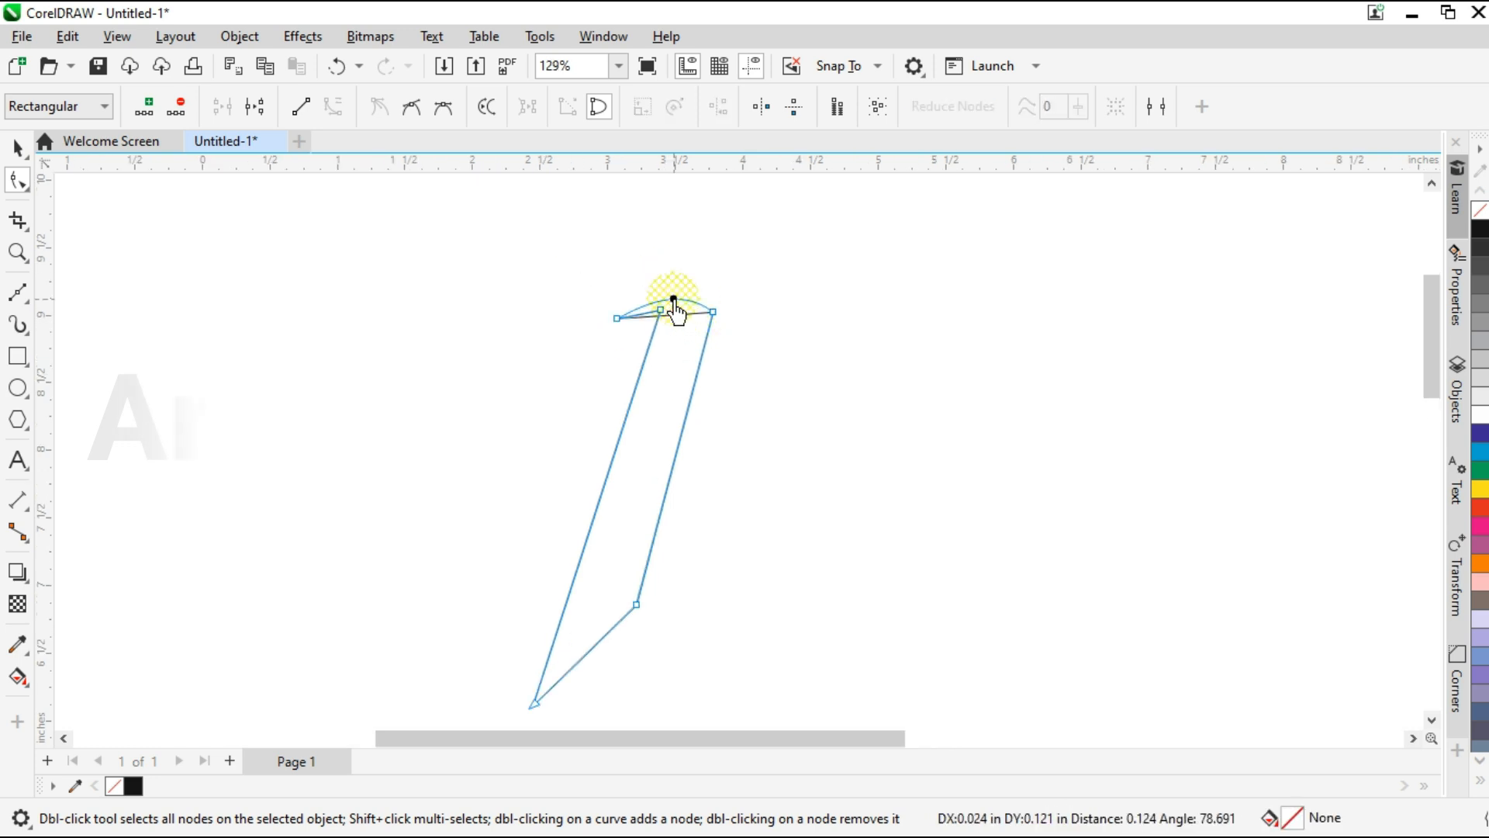
scroll(721, 314, up, 3)
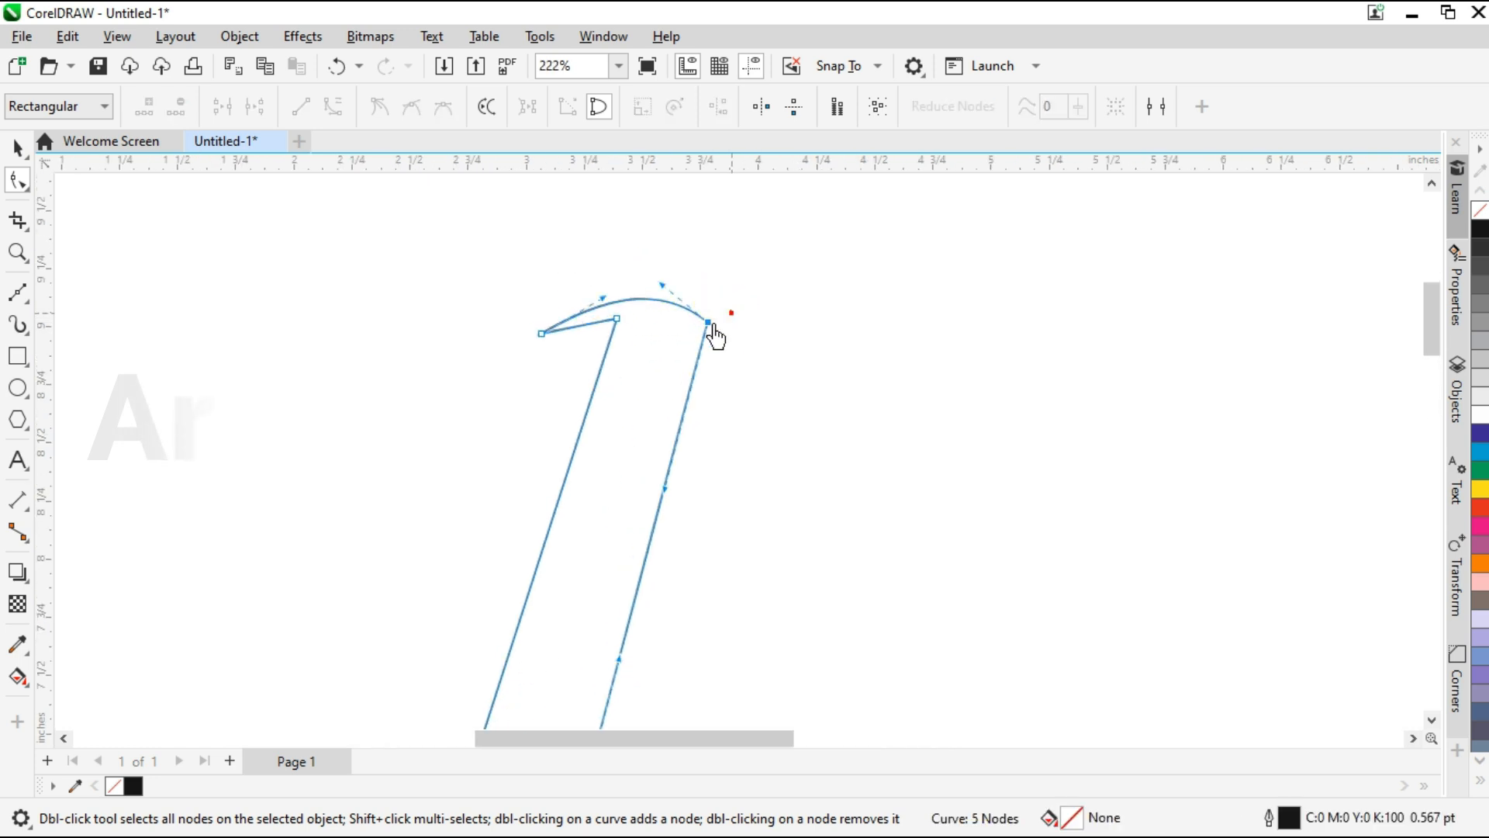
drag(708, 336, 669, 288)
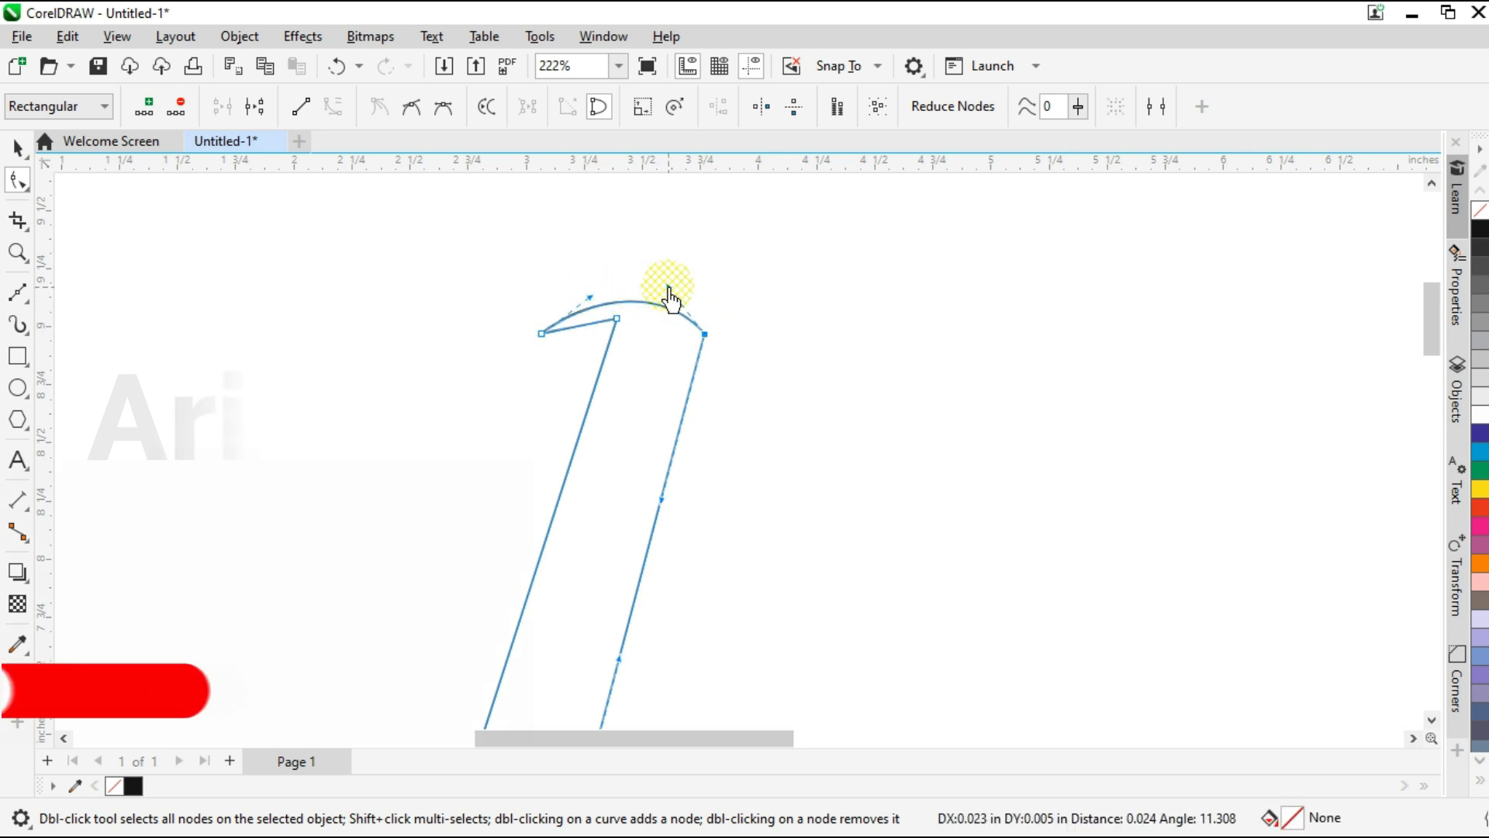
Curve the short underside of the beak upward so it follows the head's arch.
scroll(598, 320, up, 3)
click(638, 316)
drag(562, 332, 732, 294)
scroll(729, 298, down, 5)
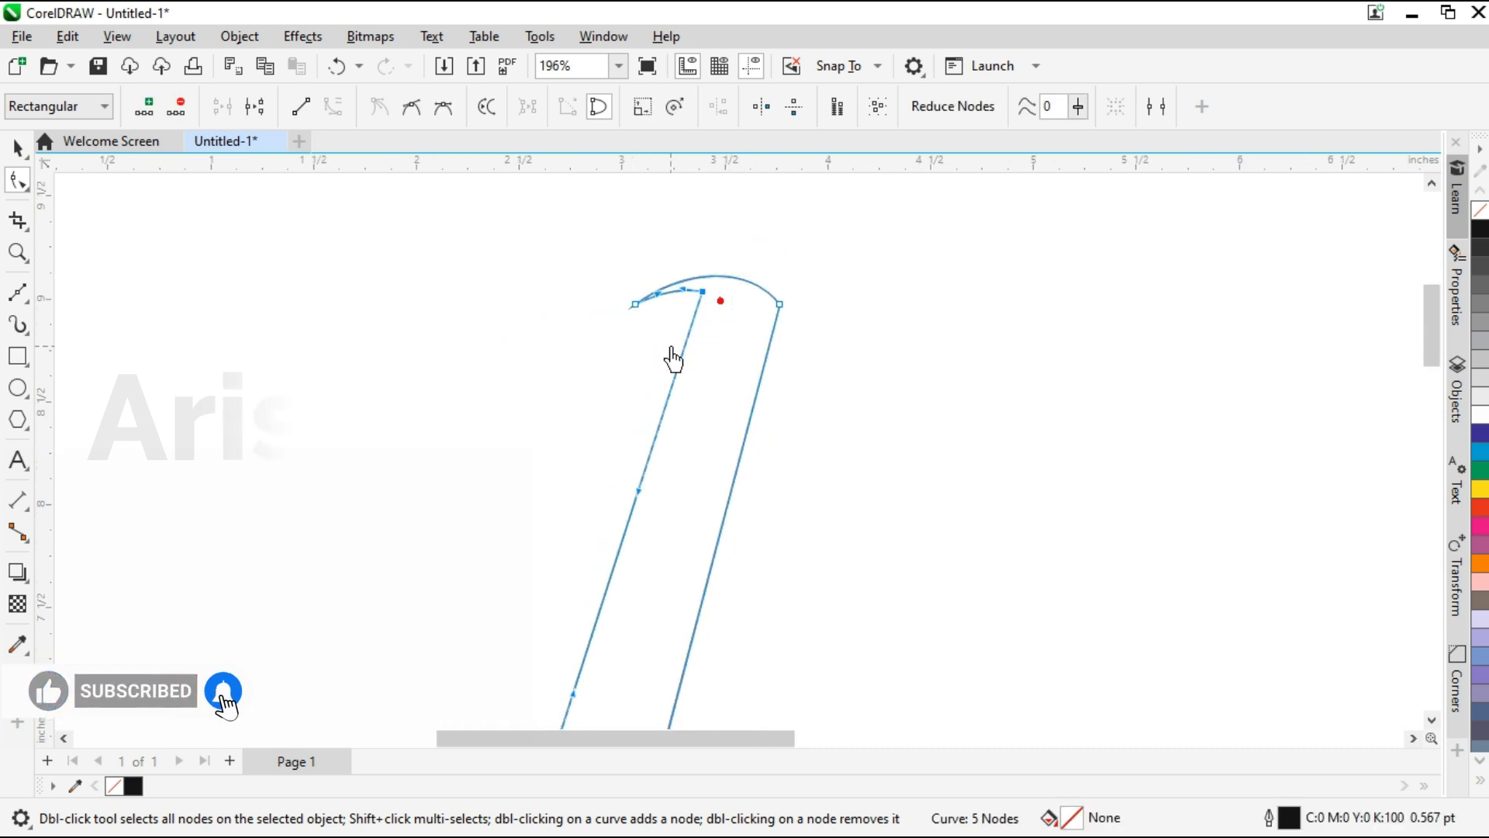
Bend the neck's long left edge into a smooth S-curve using the handles at the head and the lower tip.
drag(636, 490, 600, 270)
scroll(601, 269, down, 1)
drag(587, 550, 664, 550)
drag(603, 267, 580, 277)
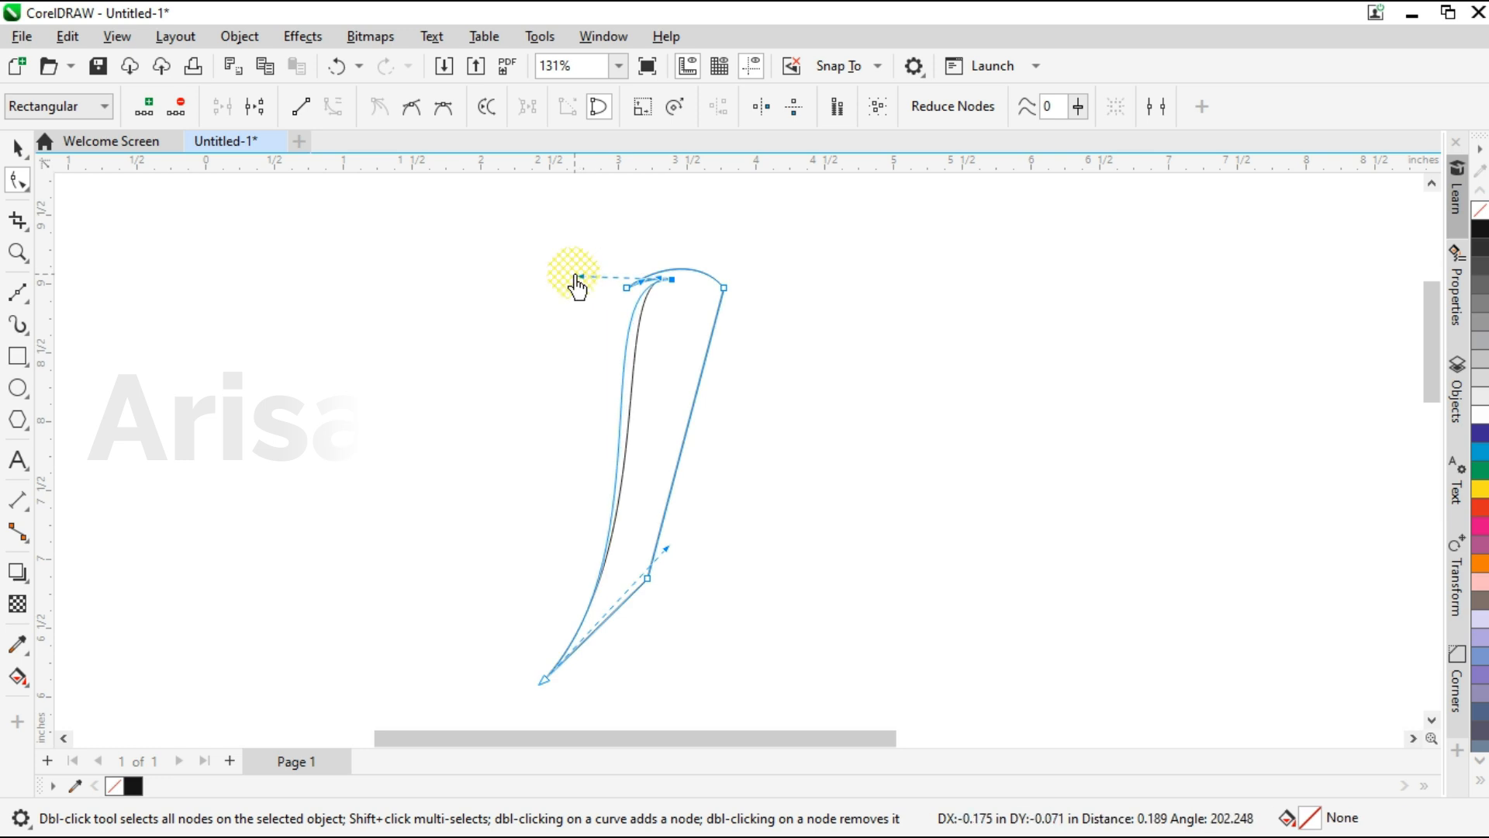
drag(672, 555, 702, 551)
Bow the short lower edge outward and shape the neck's right edge into an S-curve.
scroll(598, 658, up, 2)
drag(601, 597, 620, 620)
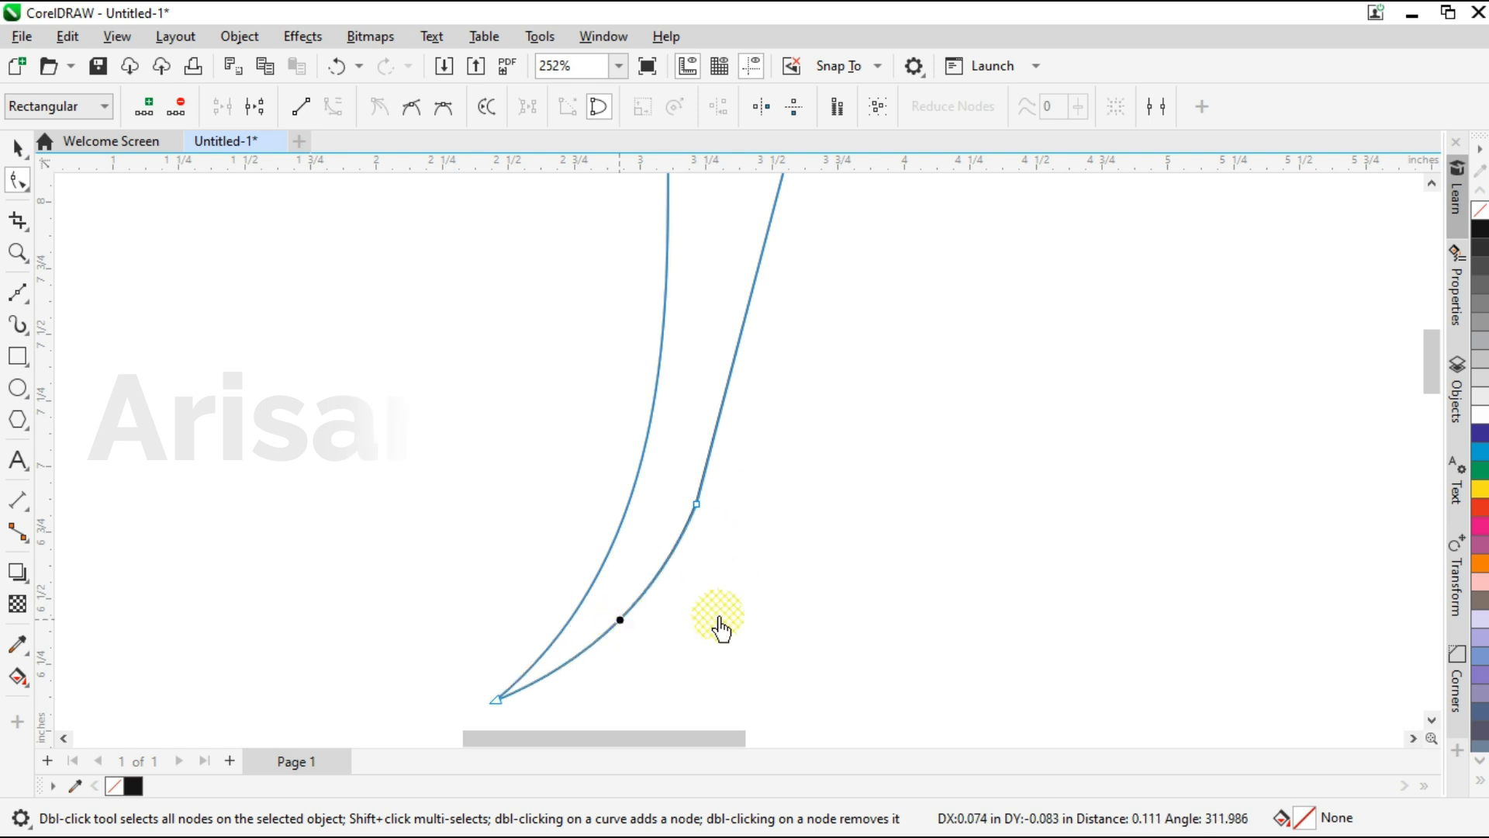
scroll(718, 626, down, 2)
drag(764, 326, 640, 236)
drag(736, 506, 751, 510)
Shift the breast node outward and extend the left edge's handle at the lower tip.
scroll(698, 598, up, 3)
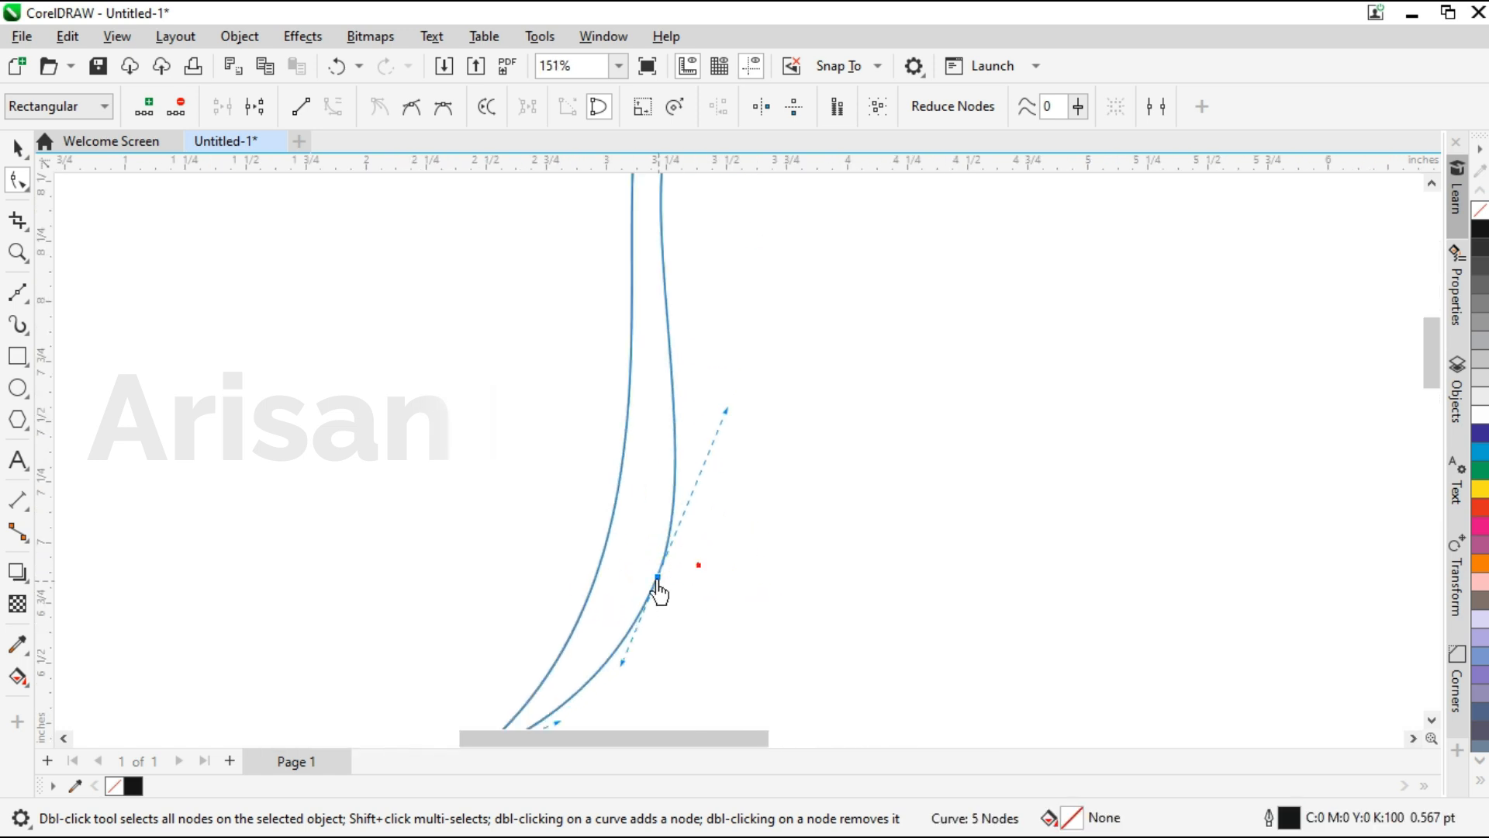
drag(659, 592, 706, 606)
scroll(765, 496, down, 1)
scroll(634, 668, up, 1)
drag(528, 656, 568, 700)
mouse_move(822, 452)
mouse_down()
mouse_move(841, 466)
mouse_move(865, 450)
mouse_up()
Round the breast by adjusting the handles at the lower tip and breast node and moving that node farther out.
click(518, 666)
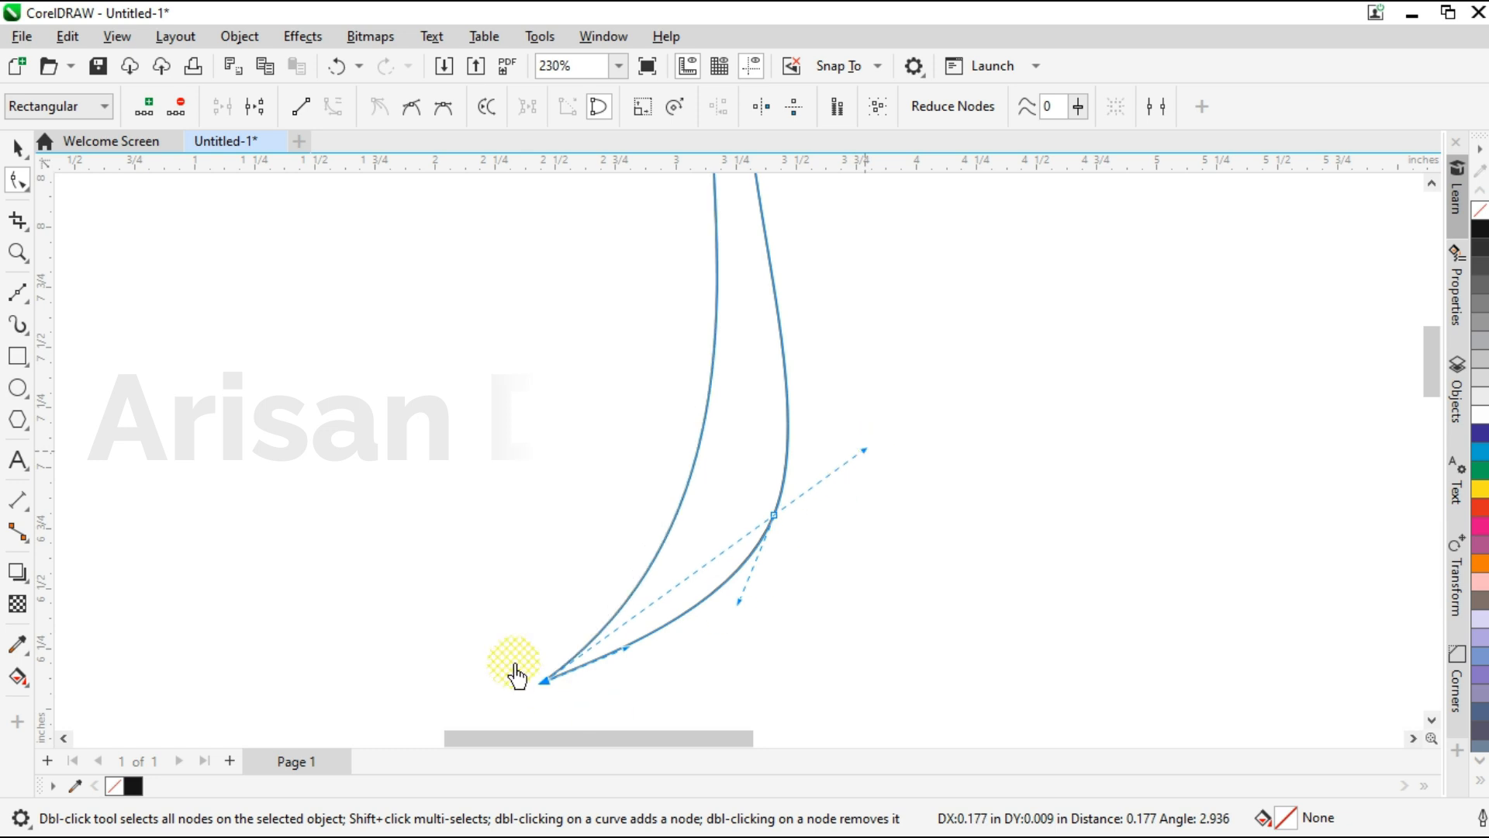
drag(625, 648, 631, 661)
drag(738, 601, 743, 605)
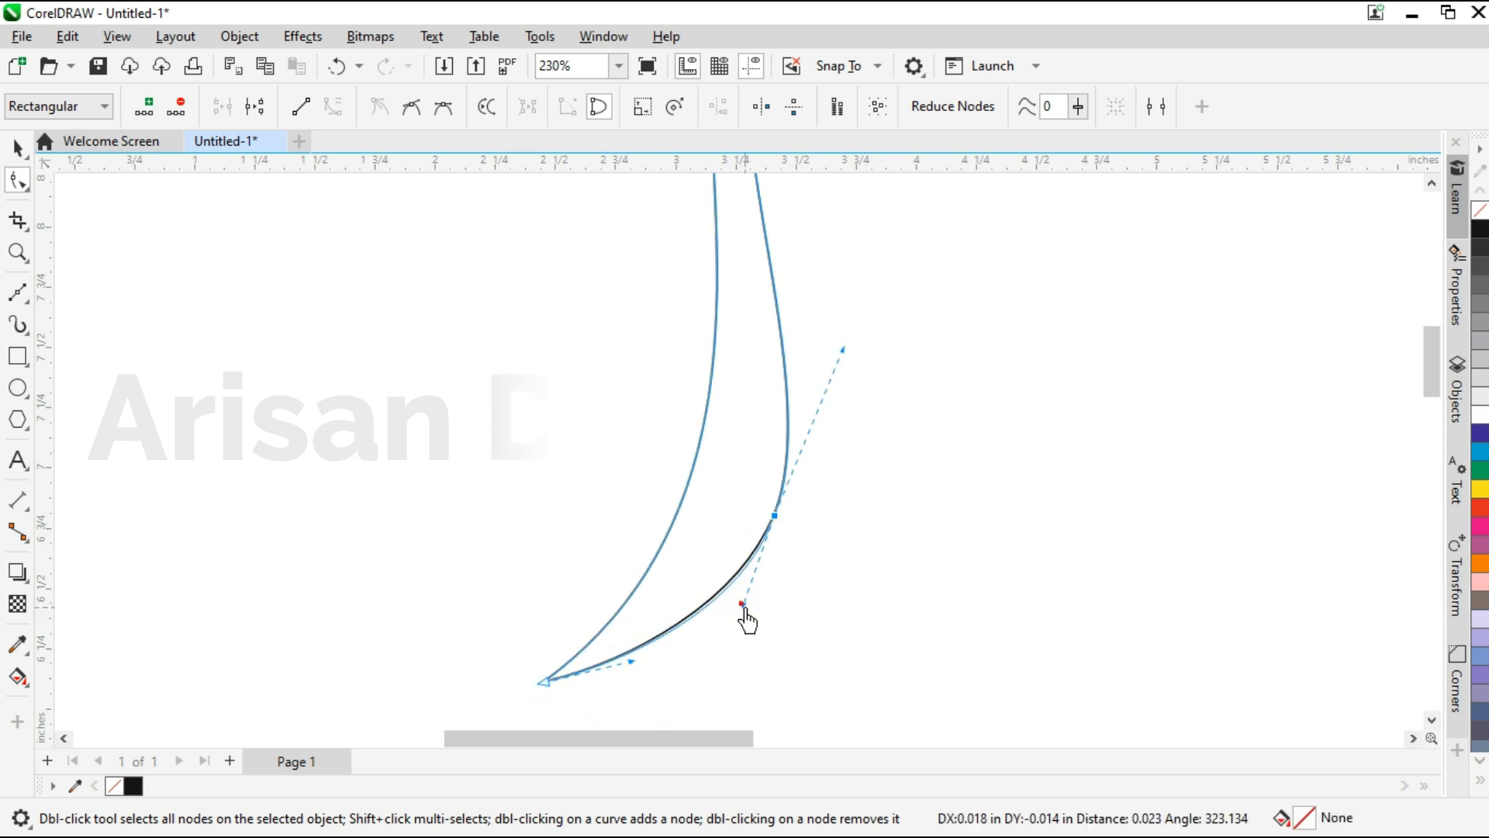
scroll(825, 676, down, 1)
drag(836, 431, 838, 412)
drag(776, 581, 808, 566)
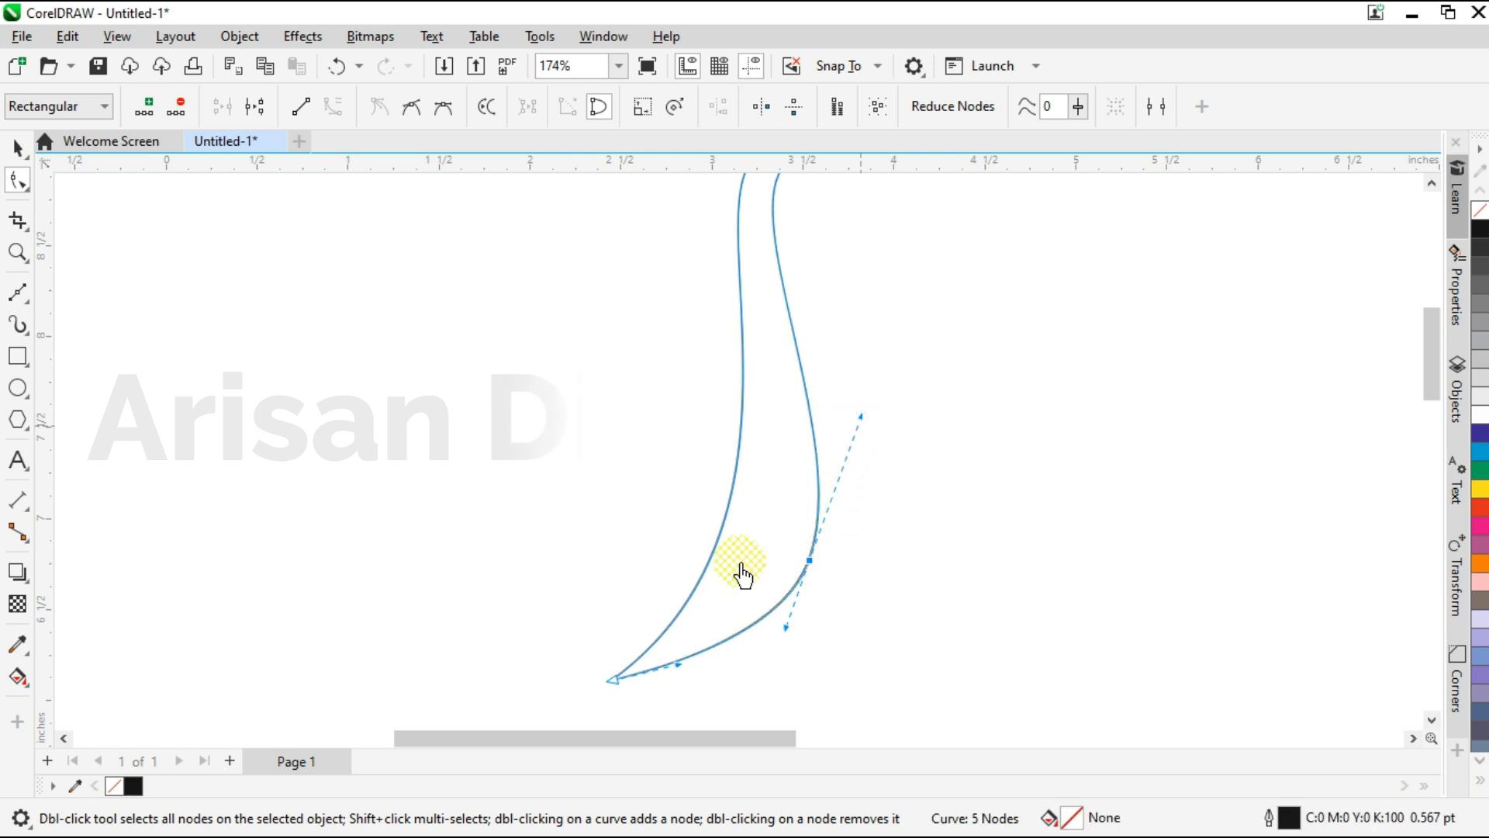
Reshape the neck's right edge by adjusting the handles at the head's right corner and the breast node.
scroll(752, 549, down, 1)
scroll(806, 277, up, 2)
click(820, 313)
drag(614, 253, 599, 251)
scroll(599, 253, down, 2)
mouse_move(723, 448)
mouse_down()
mouse_move(738, 447)
mouse_move(735, 465)
mouse_up()
scroll(681, 508, up, 1)
drag(675, 623, 654, 605)
scroll(758, 556, down, 1)
scroll(682, 267, up, 1)
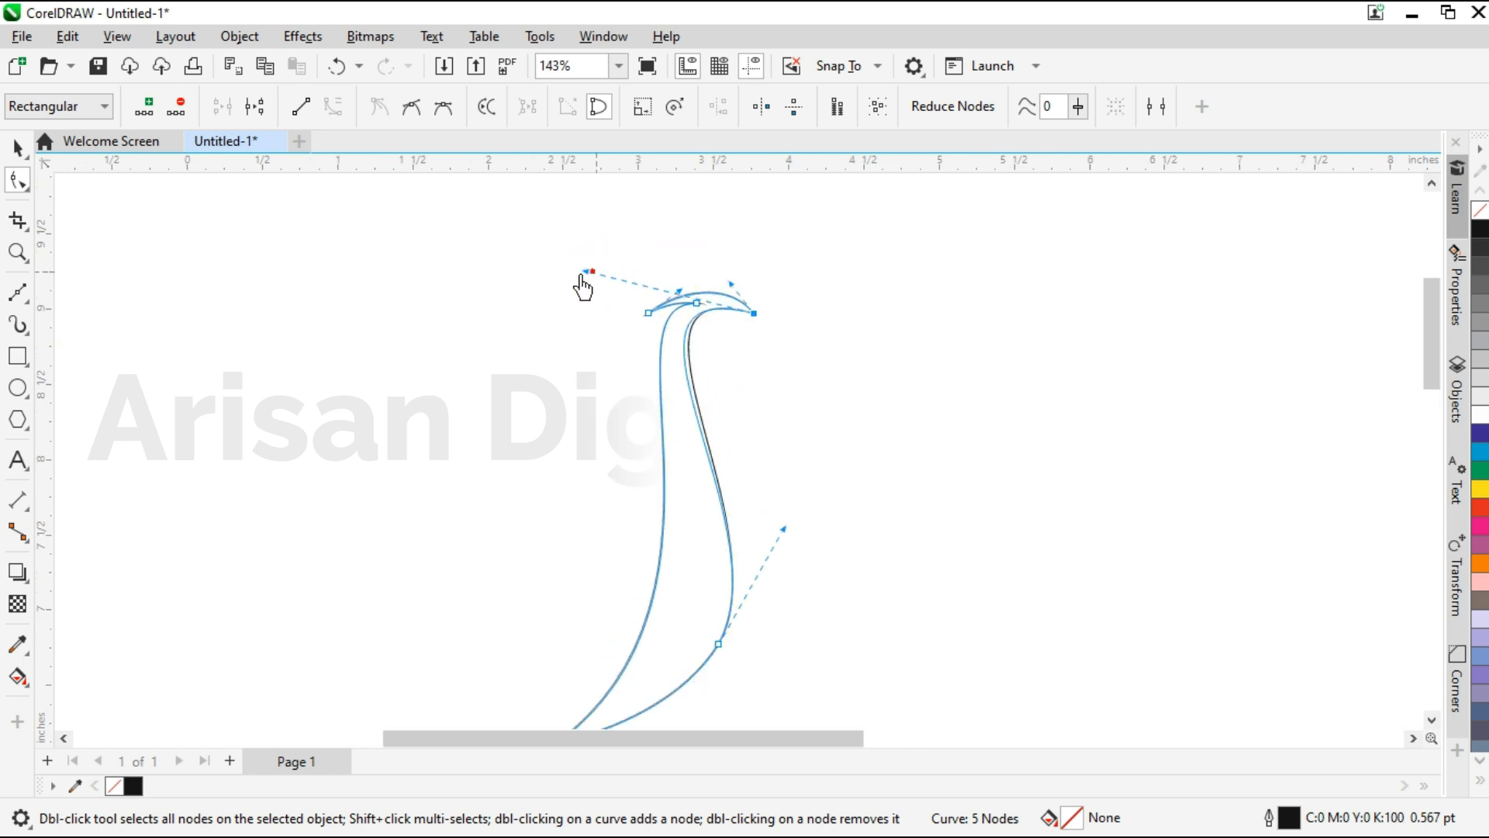
drag(587, 273, 575, 277)
drag(783, 531, 799, 578)
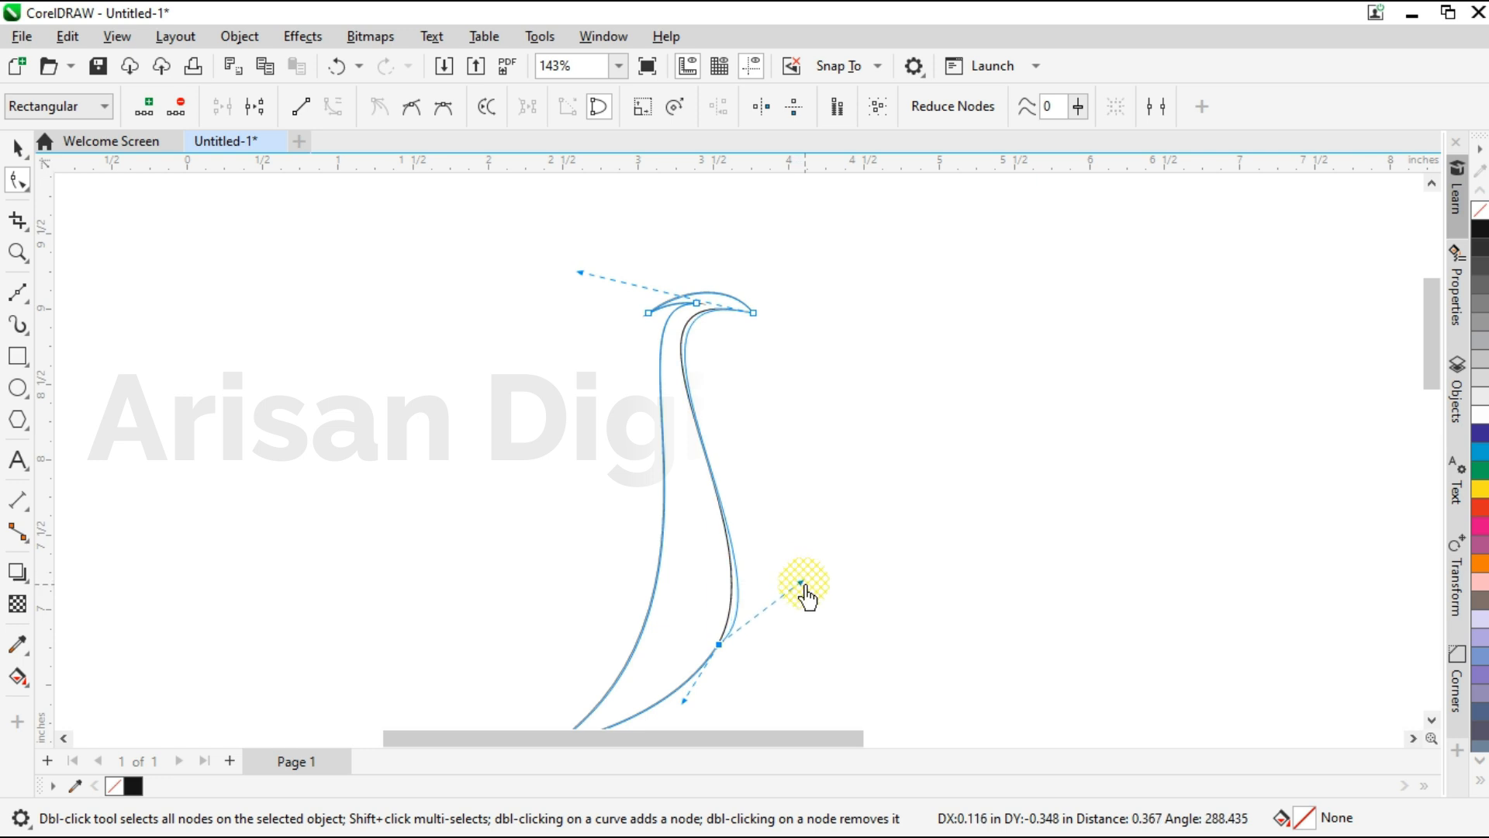
Fine-tune the breast's lower curve and push the base of the neck's left edge outward with the tip handle.
scroll(790, 566, down, 1)
scroll(728, 621, up, 2)
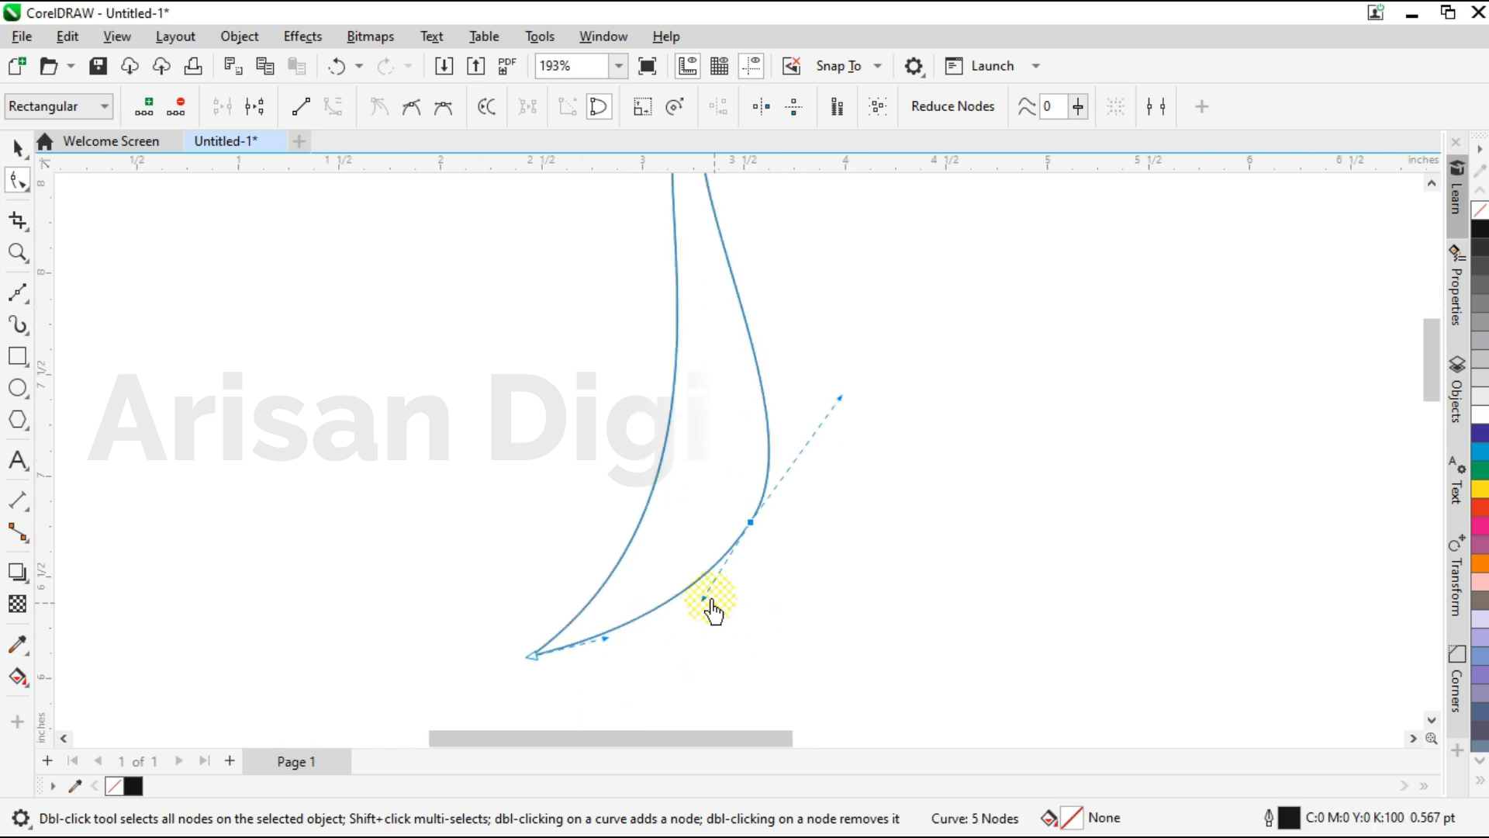
drag(706, 603, 703, 606)
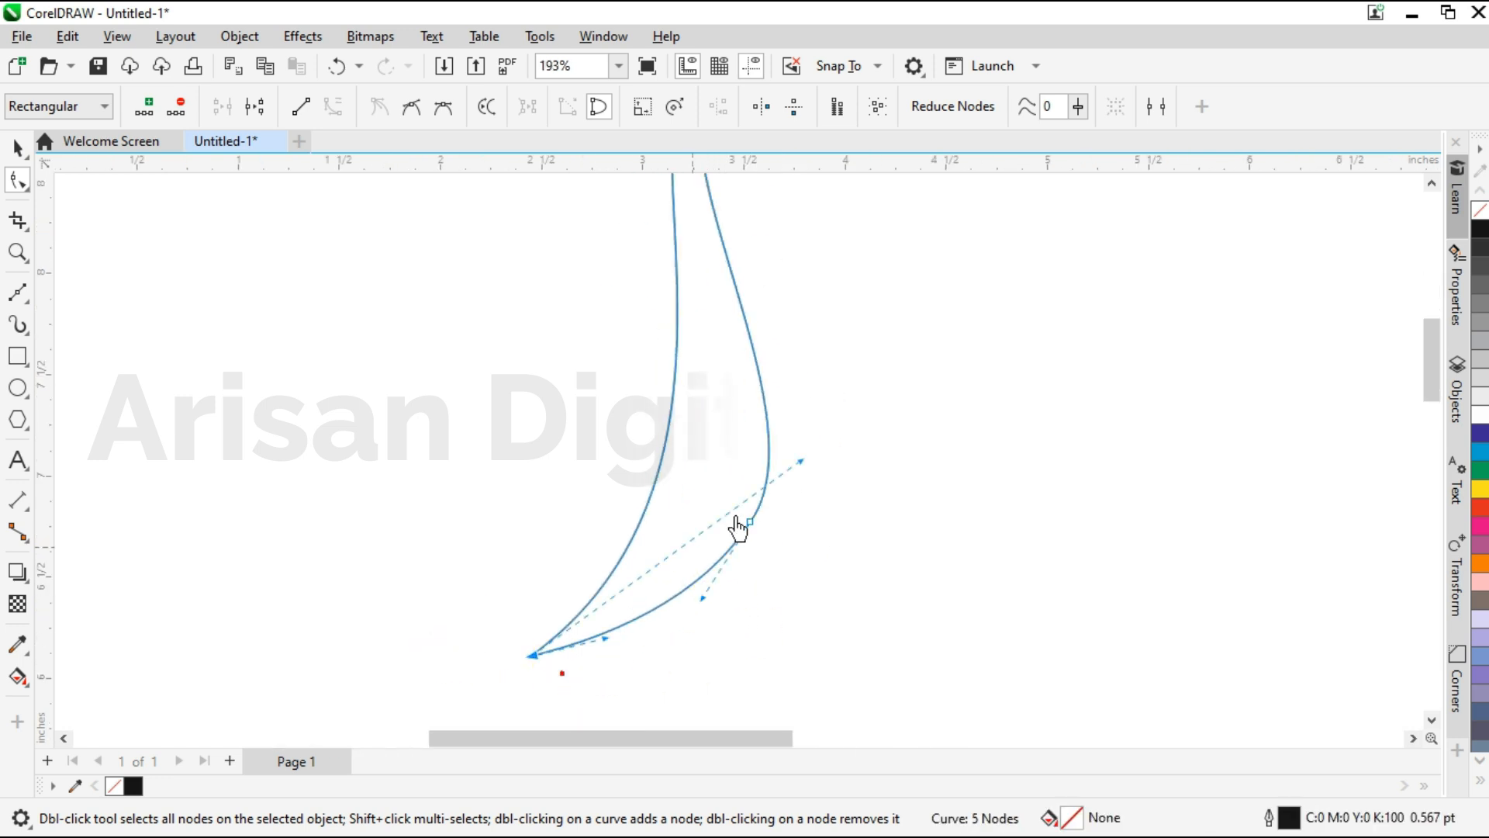
drag(803, 480, 821, 476)
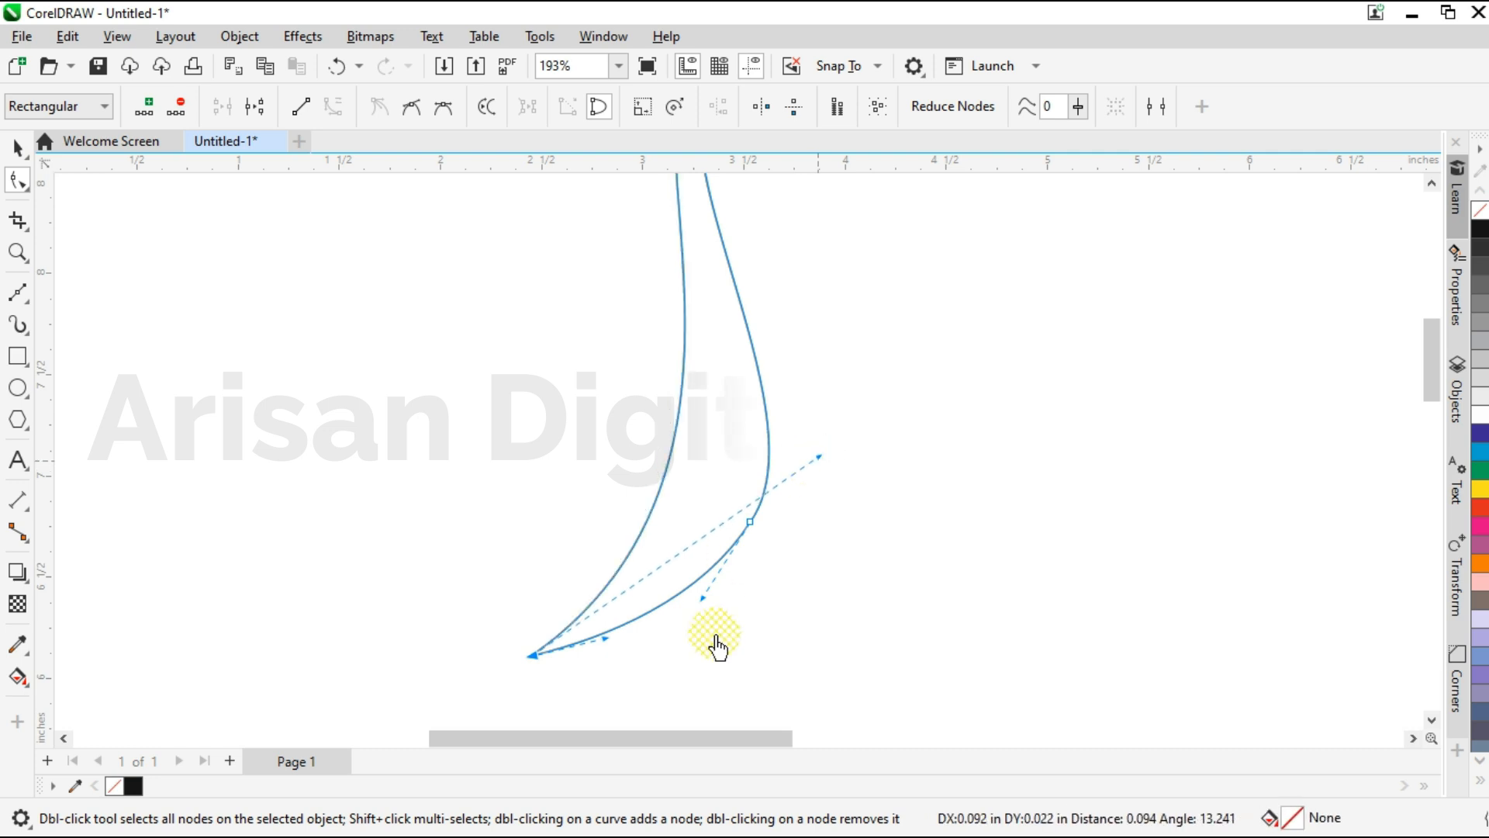
Widen the neck's right curve by adjusting its end handles and nudging the breast node outward.
scroll(714, 609, down, 1)
drag(635, 267, 601, 227)
drag(799, 478, 809, 473)
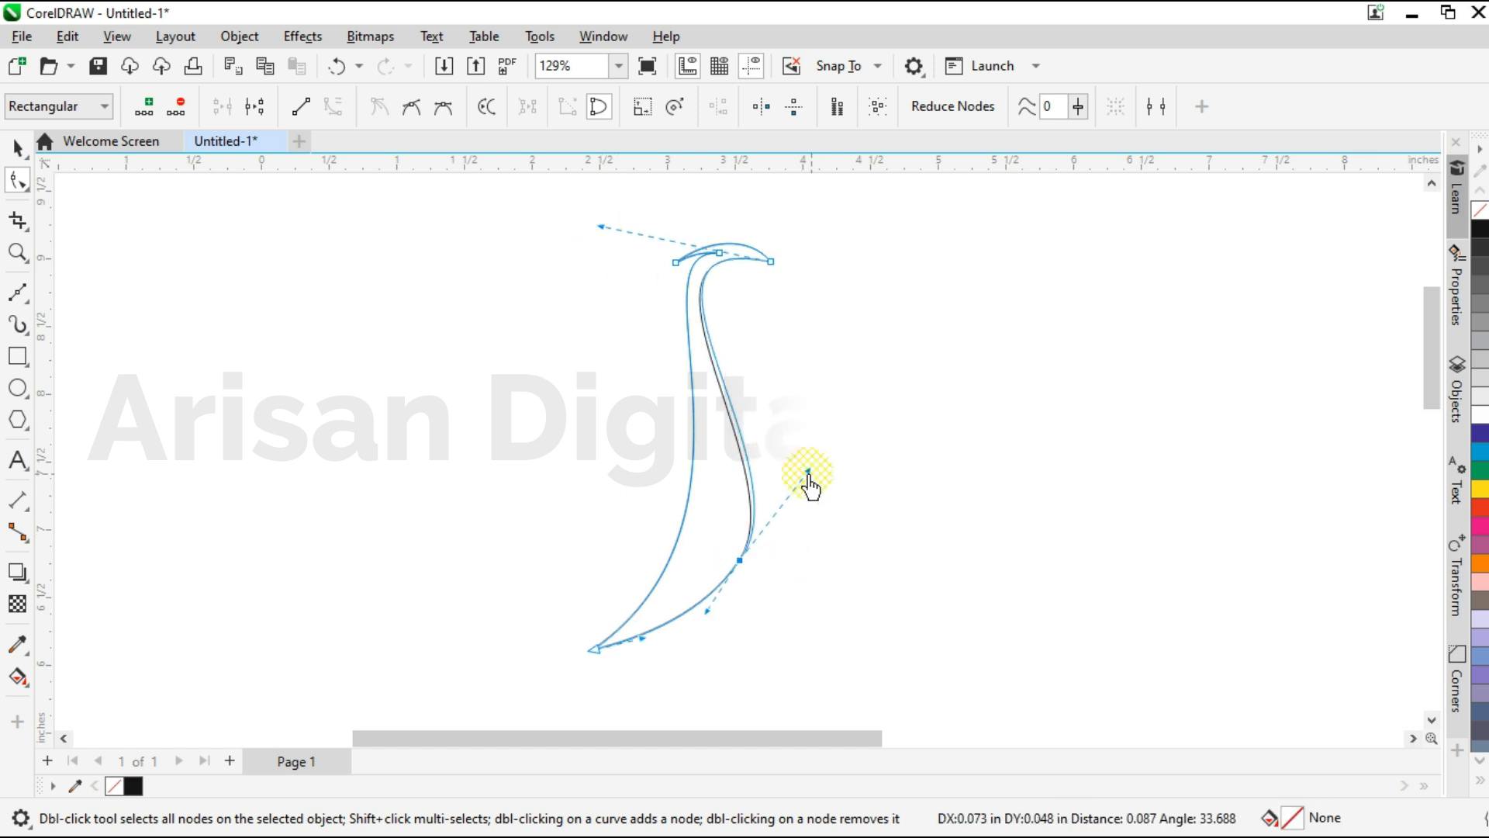
drag(739, 561, 754, 568)
drag(816, 487, 819, 485)
click(602, 229)
drag(602, 228, 674, 282)
click(575, 326)
Raise the handles at both ends of the head's upper arc to make the arch fuller.
scroll(687, 274, up, 2)
drag(666, 253, 688, 232)
scroll(721, 229, down, 1)
scroll(740, 217, up, 2)
drag(838, 231, 832, 218)
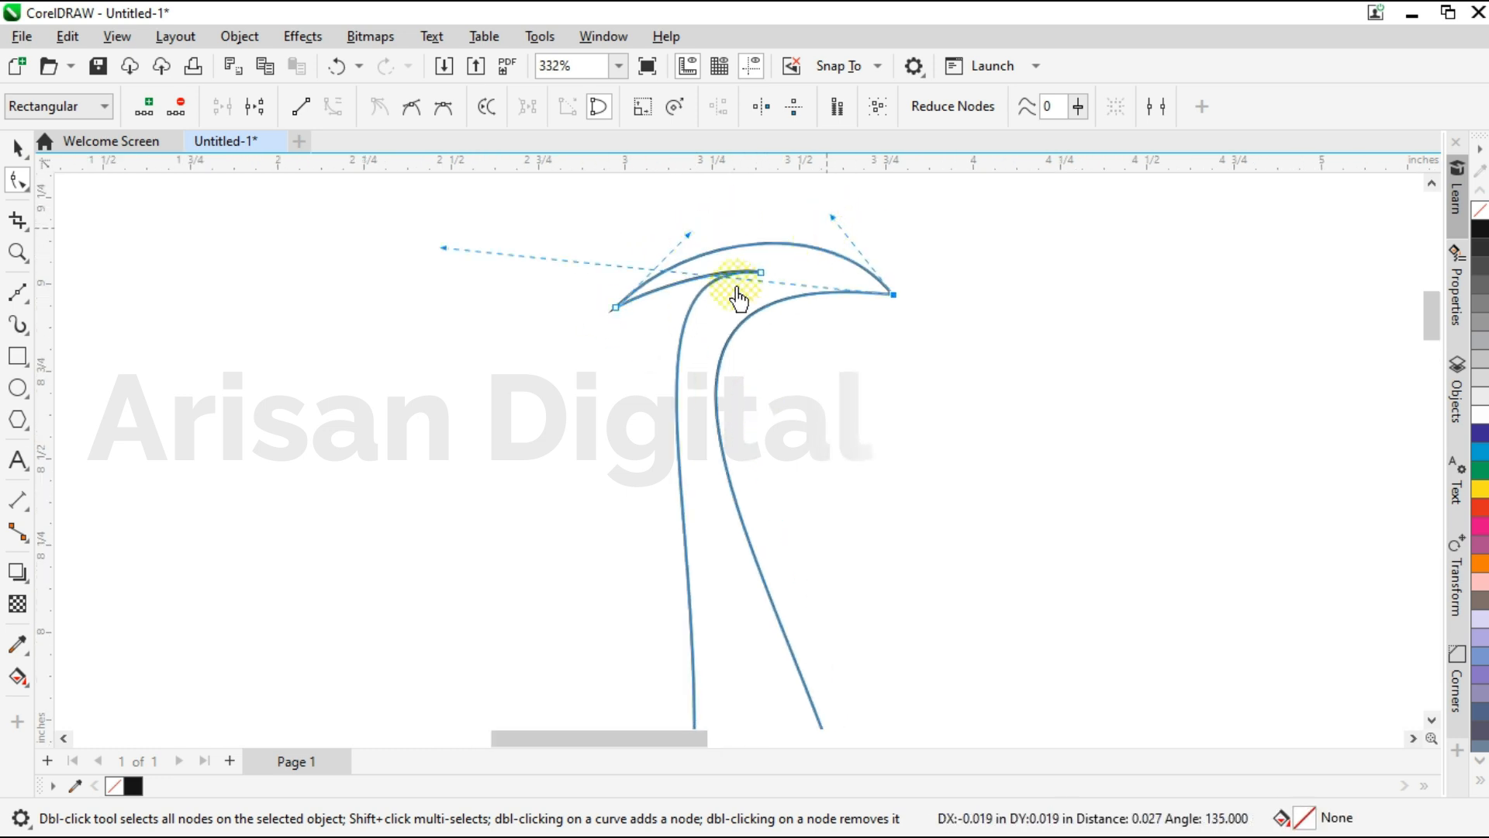
scroll(733, 245, down, 3)
drag(742, 733, 721, 735)
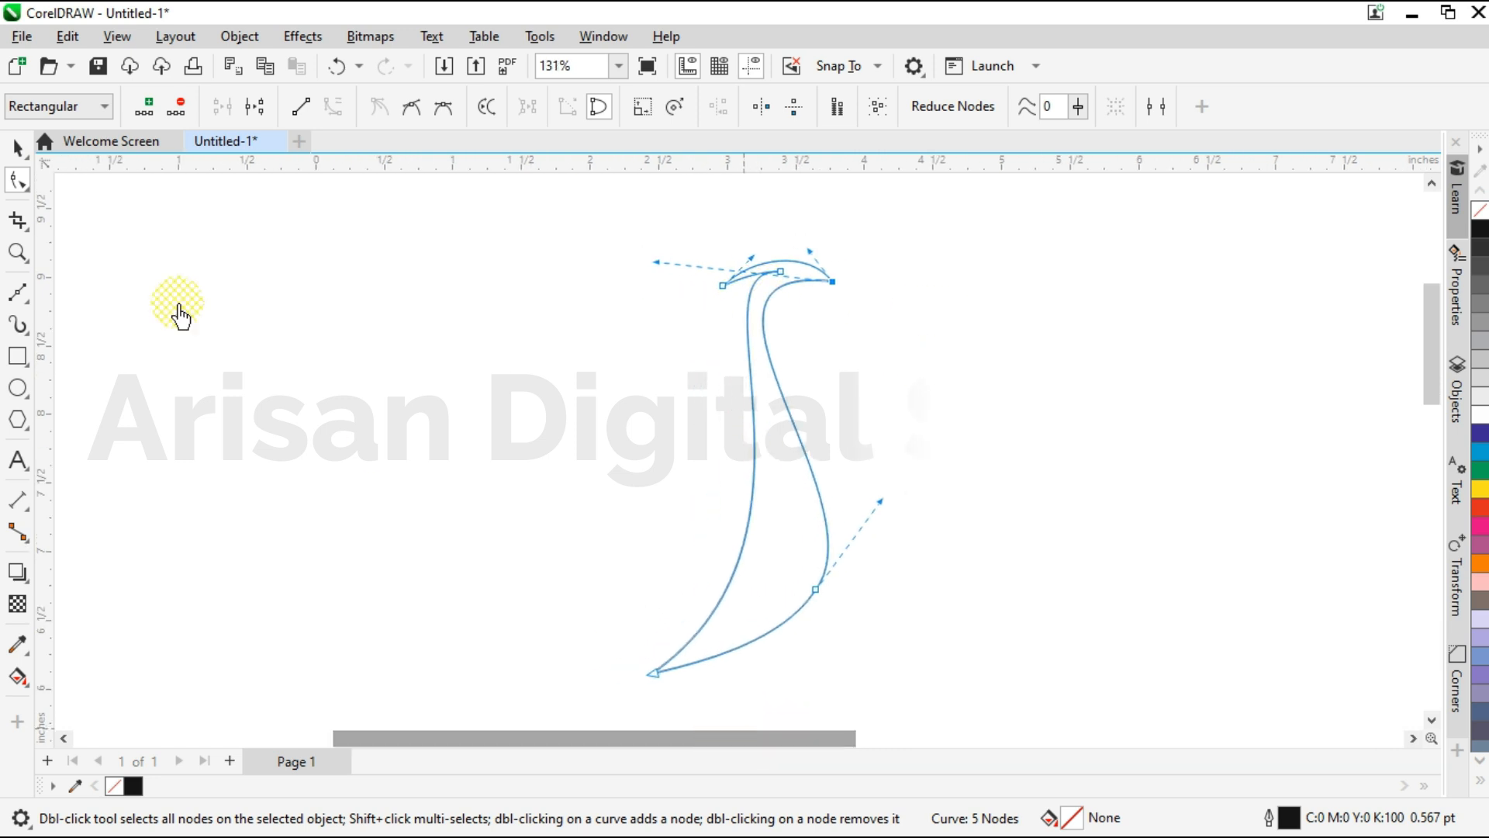
Draw a closed, straight-edged wing outline about 4 in tall with three long feather points, starting near the neck's lower tip.
click(18, 149)
click(116, 354)
click(18, 292)
scroll(658, 710, up, 1)
scroll(656, 667, up, 1)
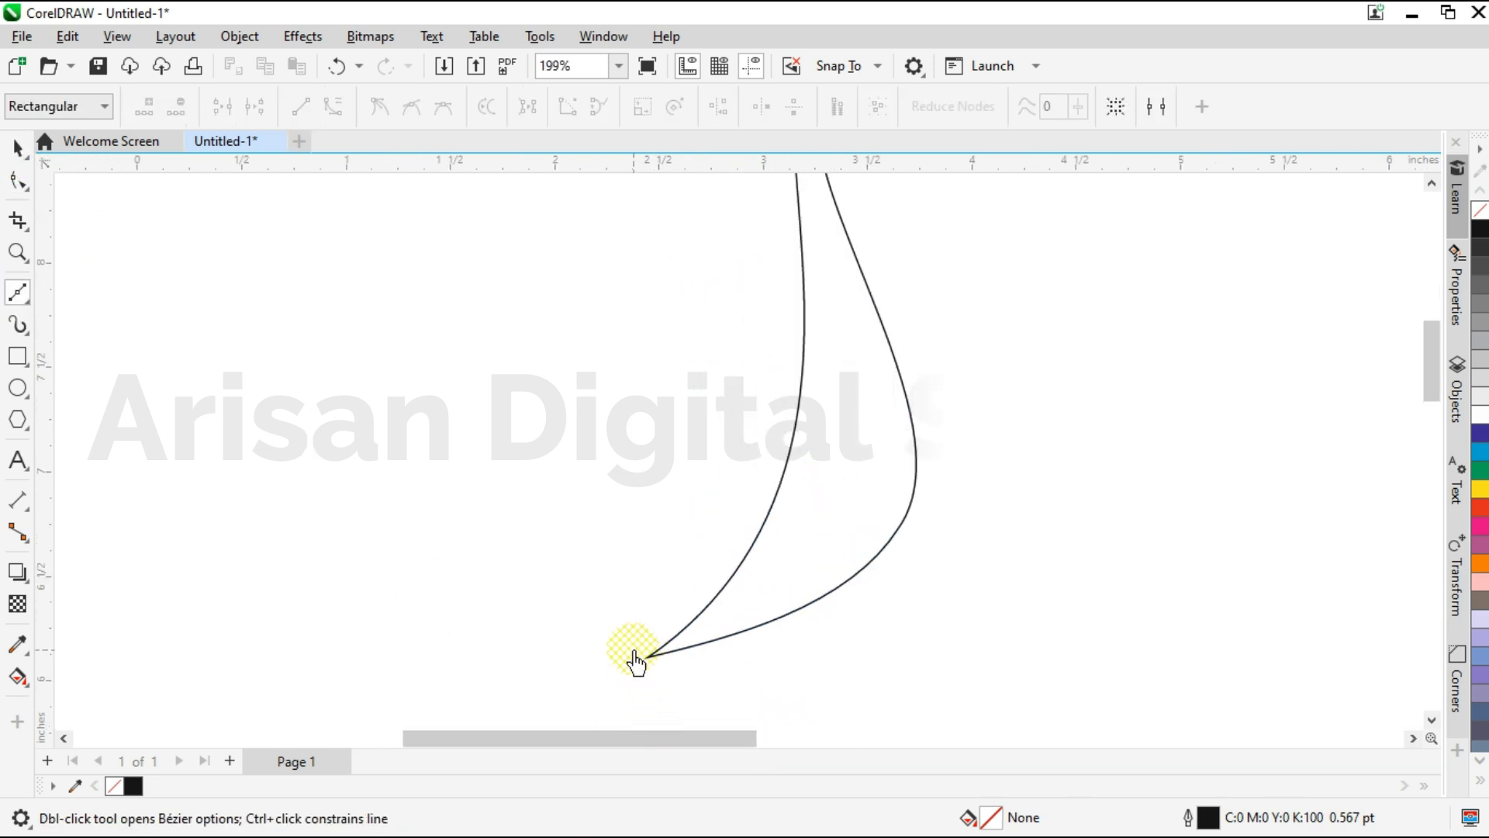
click(739, 466)
scroll(850, 642, down, 3)
drag(684, 741, 735, 696)
click(466, 250)
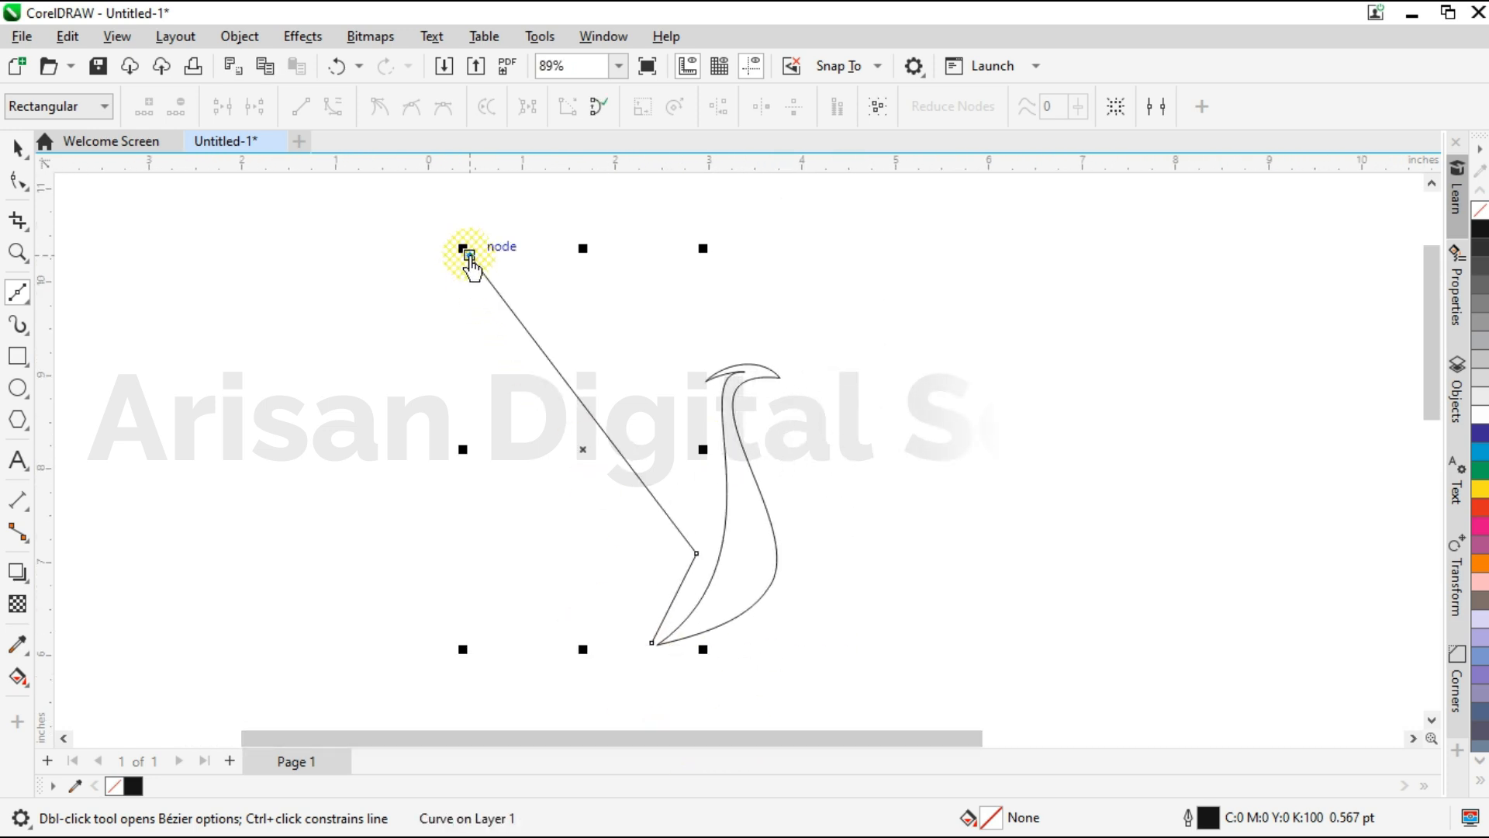
click(660, 551)
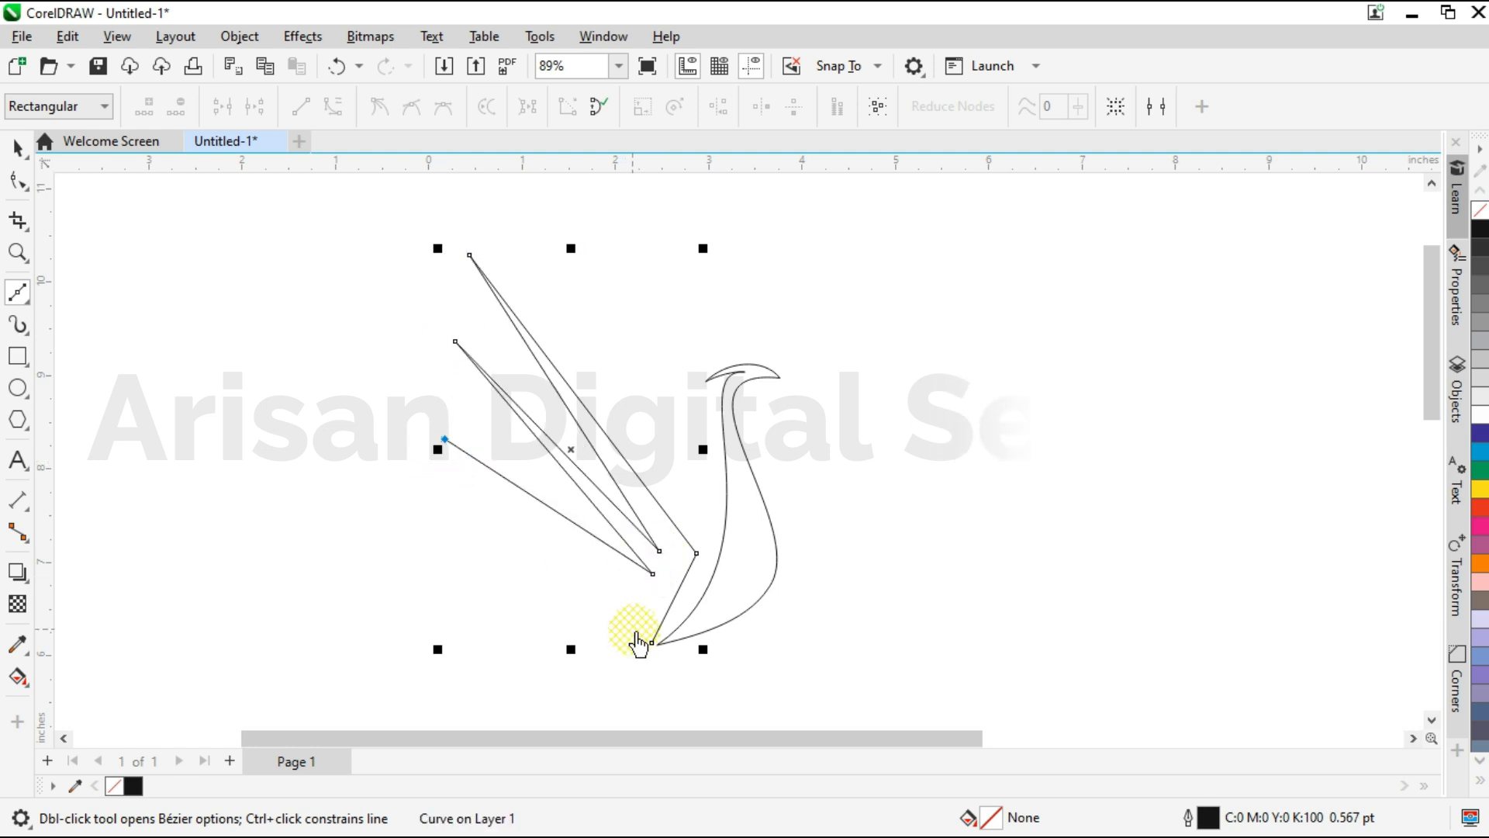
Select all nodes of the wing outline and convert its segments to curves.
key(F10)
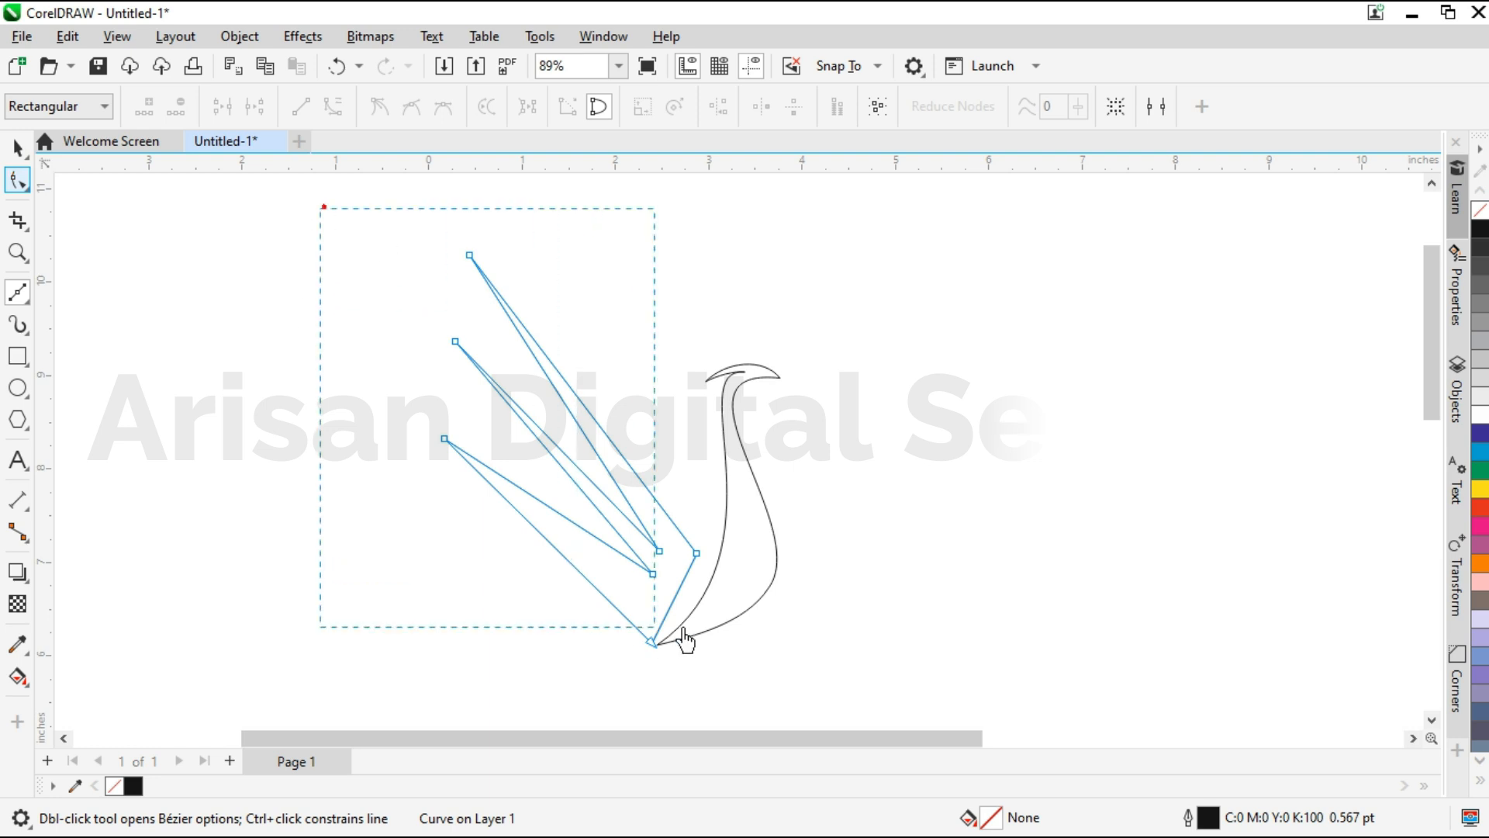
drag(656, 630, 726, 672)
click(332, 107)
Bow the wing's short edge beside the neck outward by adjusting the handles at its two end nodes.
scroll(650, 676, up, 3)
scroll(661, 654, up, 4)
drag(716, 408, 769, 460)
click(607, 630)
scroll(610, 639, up, 2)
drag(603, 615, 632, 632)
scroll(698, 676, down, 4)
drag(804, 583, 803, 580)
drag(840, 405, 882, 419)
scroll(598, 638, down, 4)
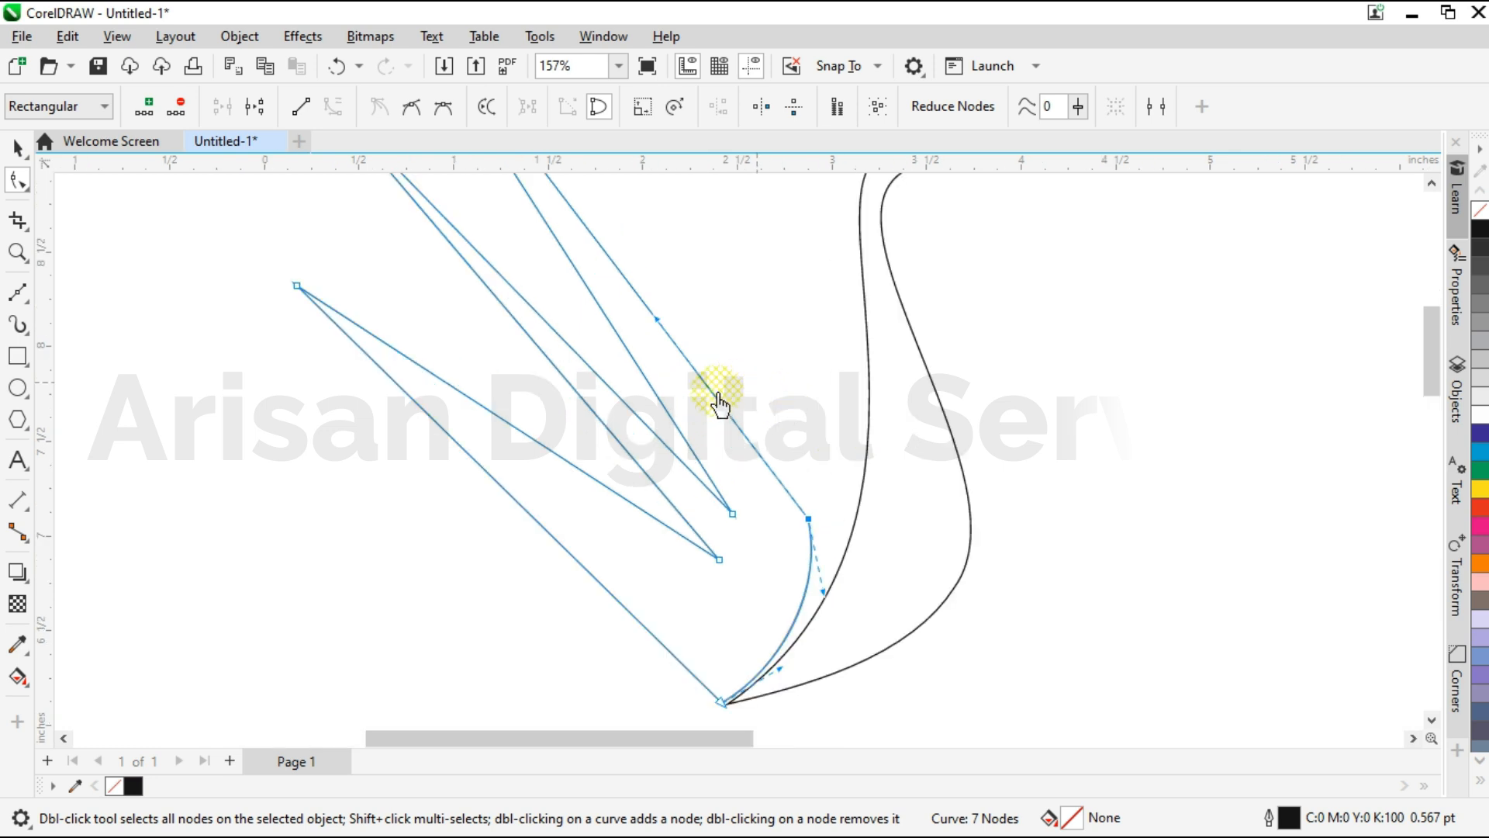
Curve both sides of the wing's top feather by adjusting the handles at its tip and lower nodes.
drag(657, 329, 769, 325)
scroll(760, 530, down, 4)
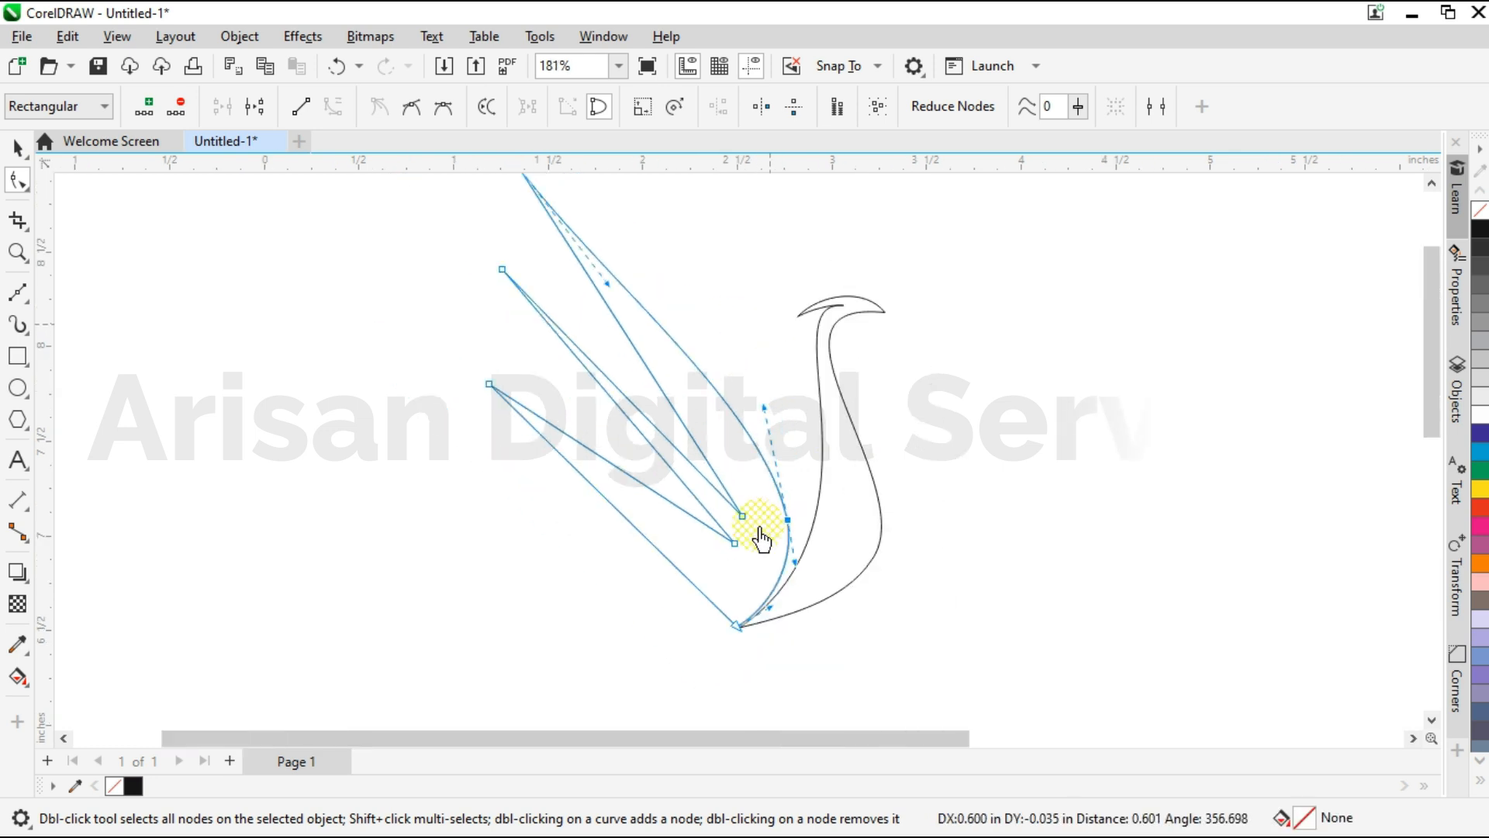
scroll(589, 242, up, 2)
click(567, 251)
drag(654, 387, 472, 397)
drag(650, 423, 712, 438)
drag(854, 532, 848, 505)
Curve both sides of the middle feather by pulling the two handles at its tip downward and outward.
drag(552, 391, 515, 426)
scroll(543, 407, up, 1)
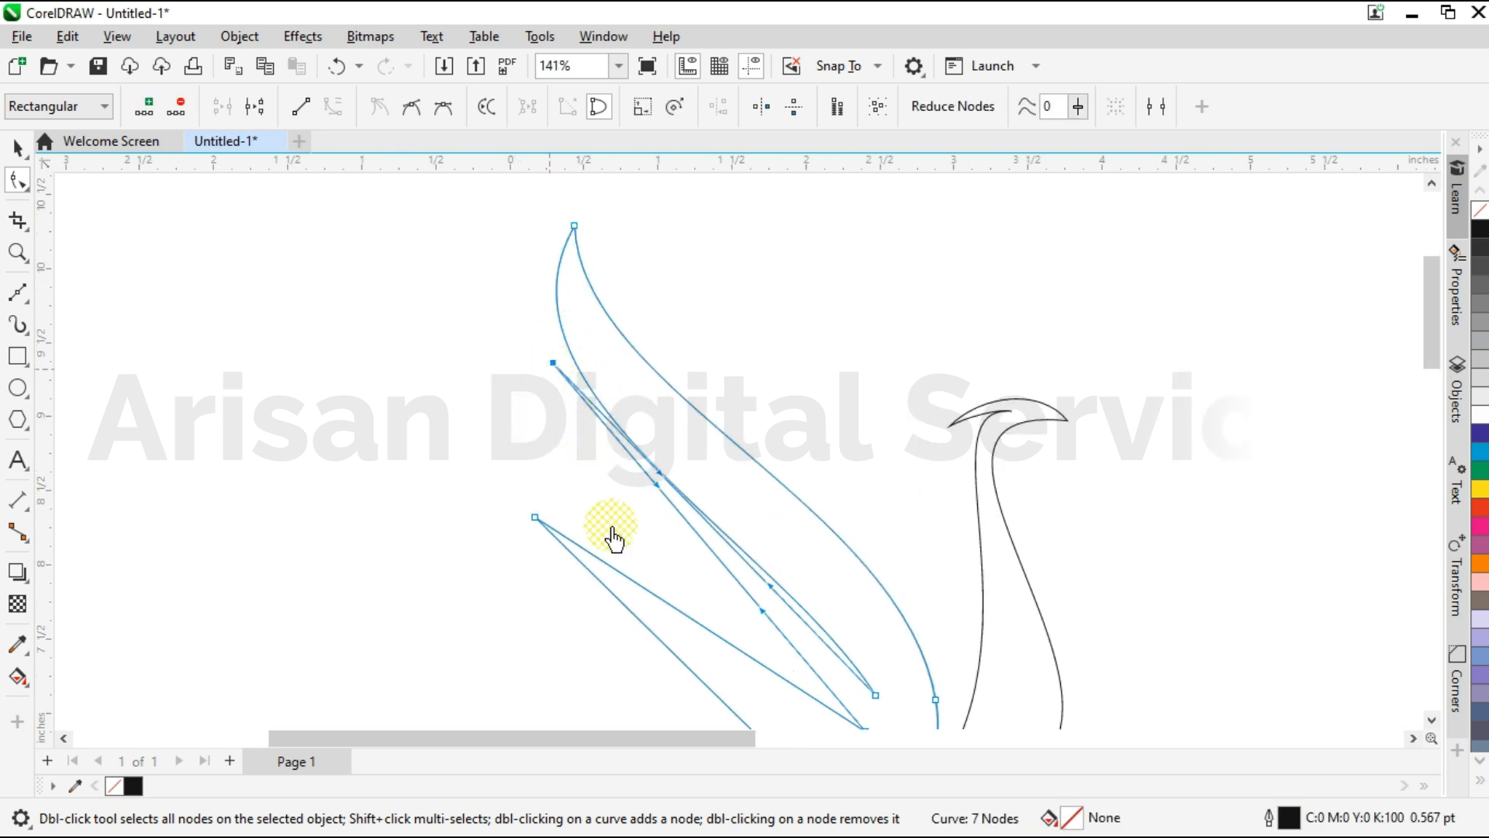
drag(628, 495, 499, 537)
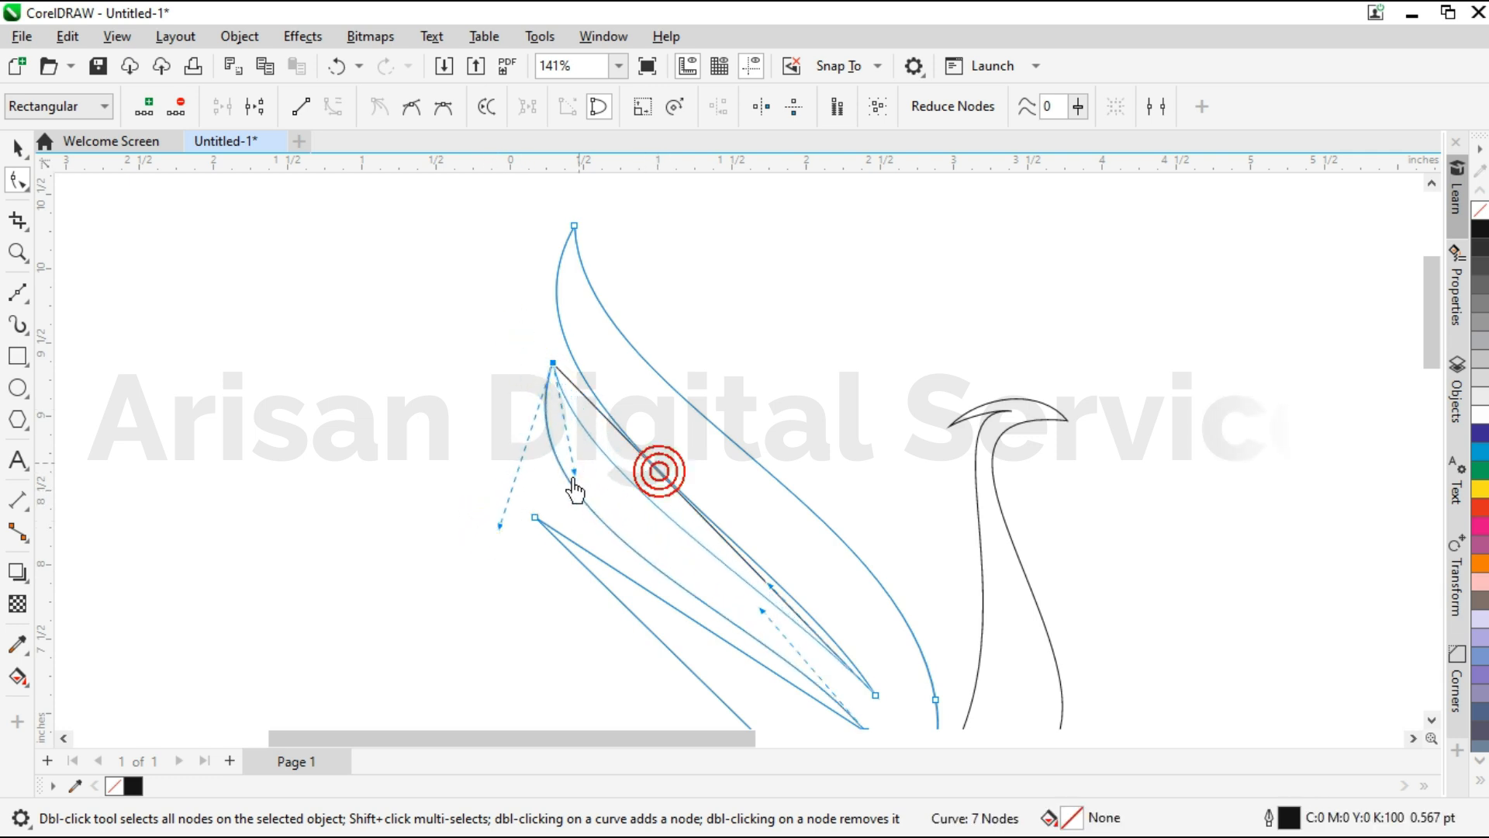
scroll(615, 332, down, 2)
scroll(746, 547, up, 3)
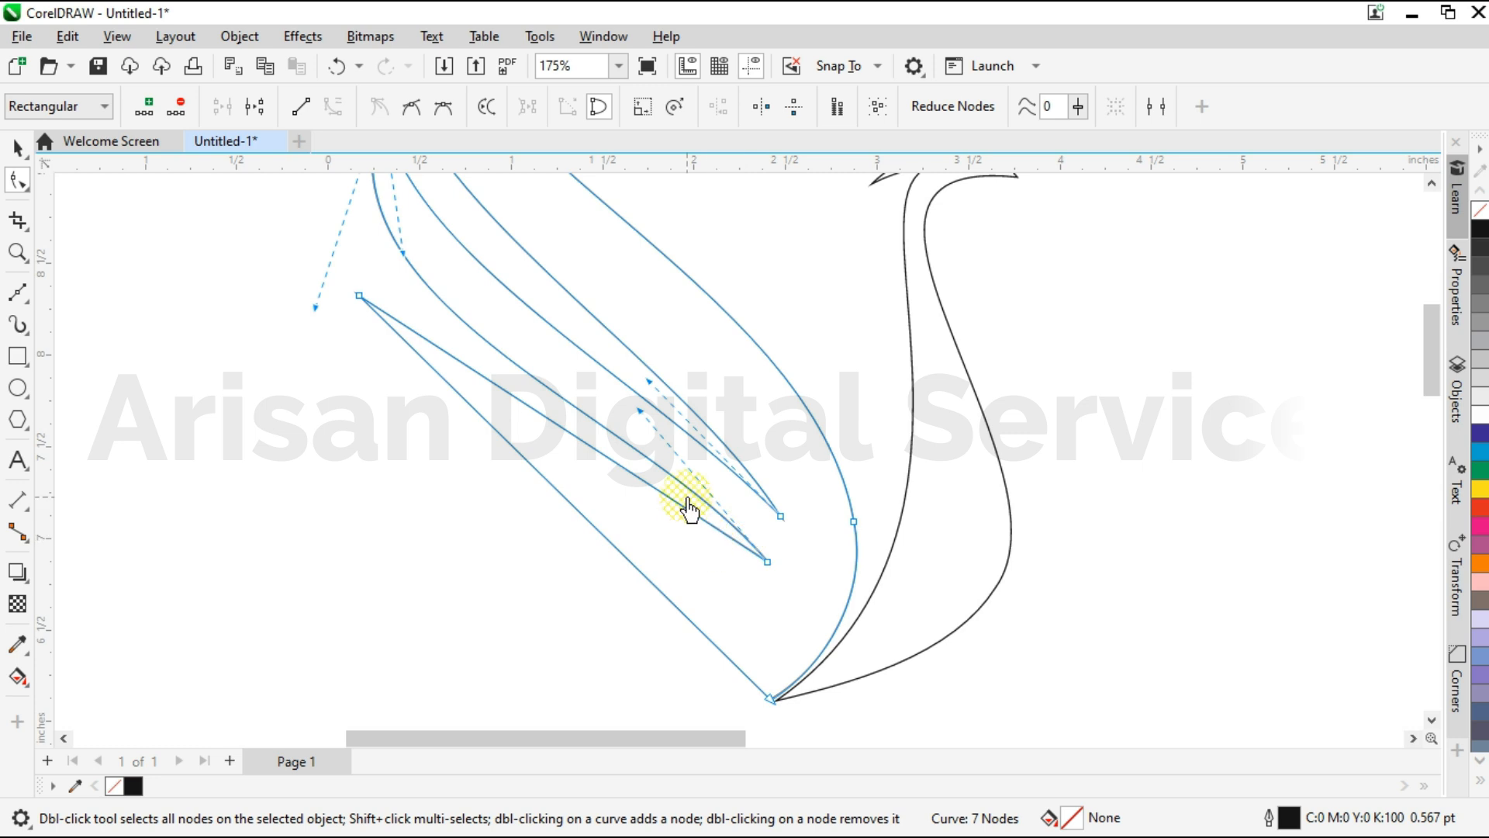
Round the lower end of the top feather's left edge where it meets the upper notch.
scroll(688, 508, up, 1)
drag(643, 269, 789, 339)
scroll(916, 582, down, 2)
drag(531, 295, 512, 329)
Move the middle feather's tip node outward and readjust its two handles.
click(585, 272)
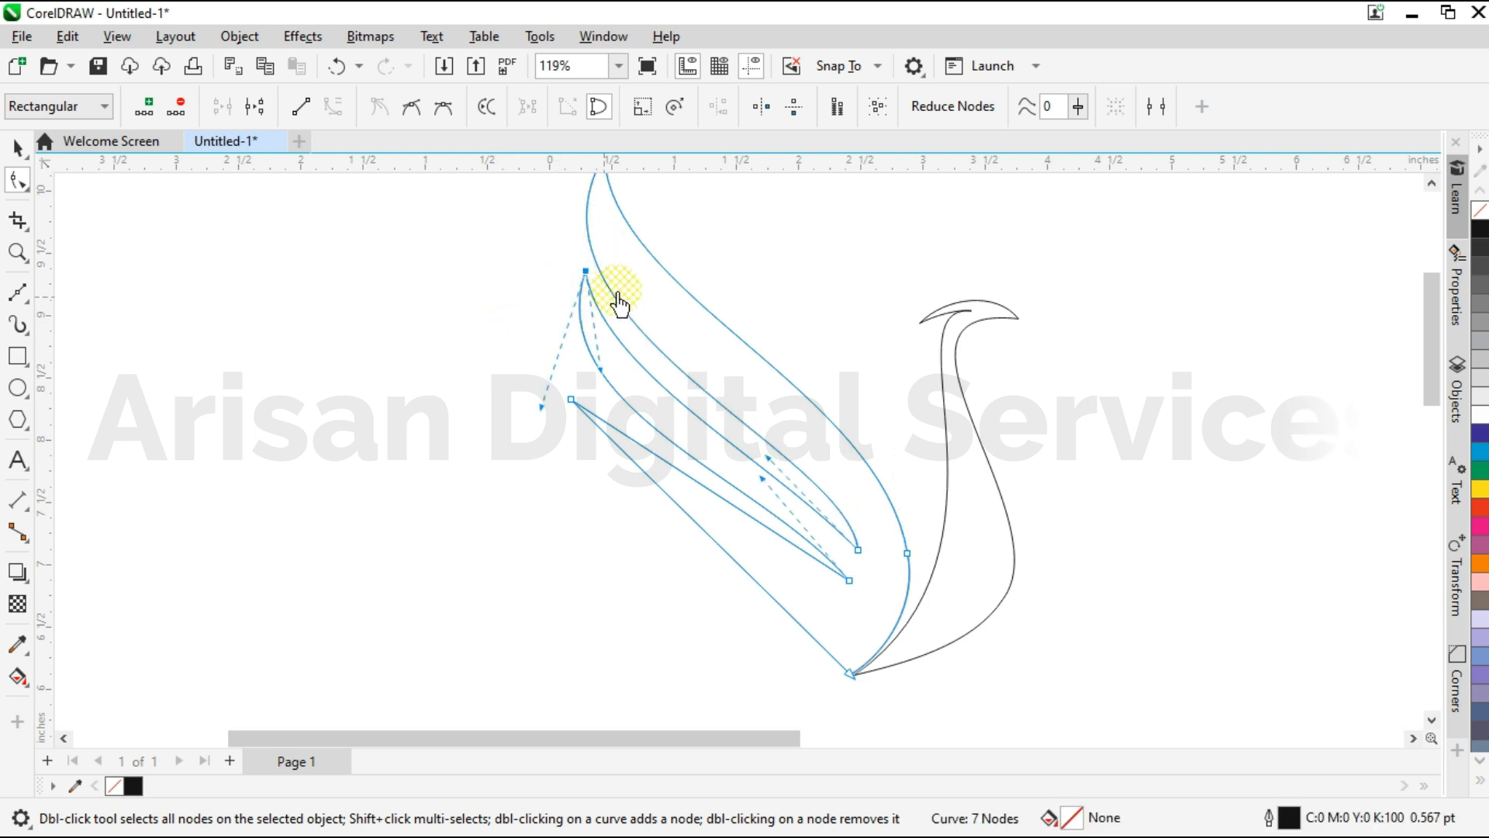
scroll(619, 290, up, 1)
drag(572, 265, 547, 272)
drag(568, 403, 565, 407)
drag(490, 453, 474, 463)
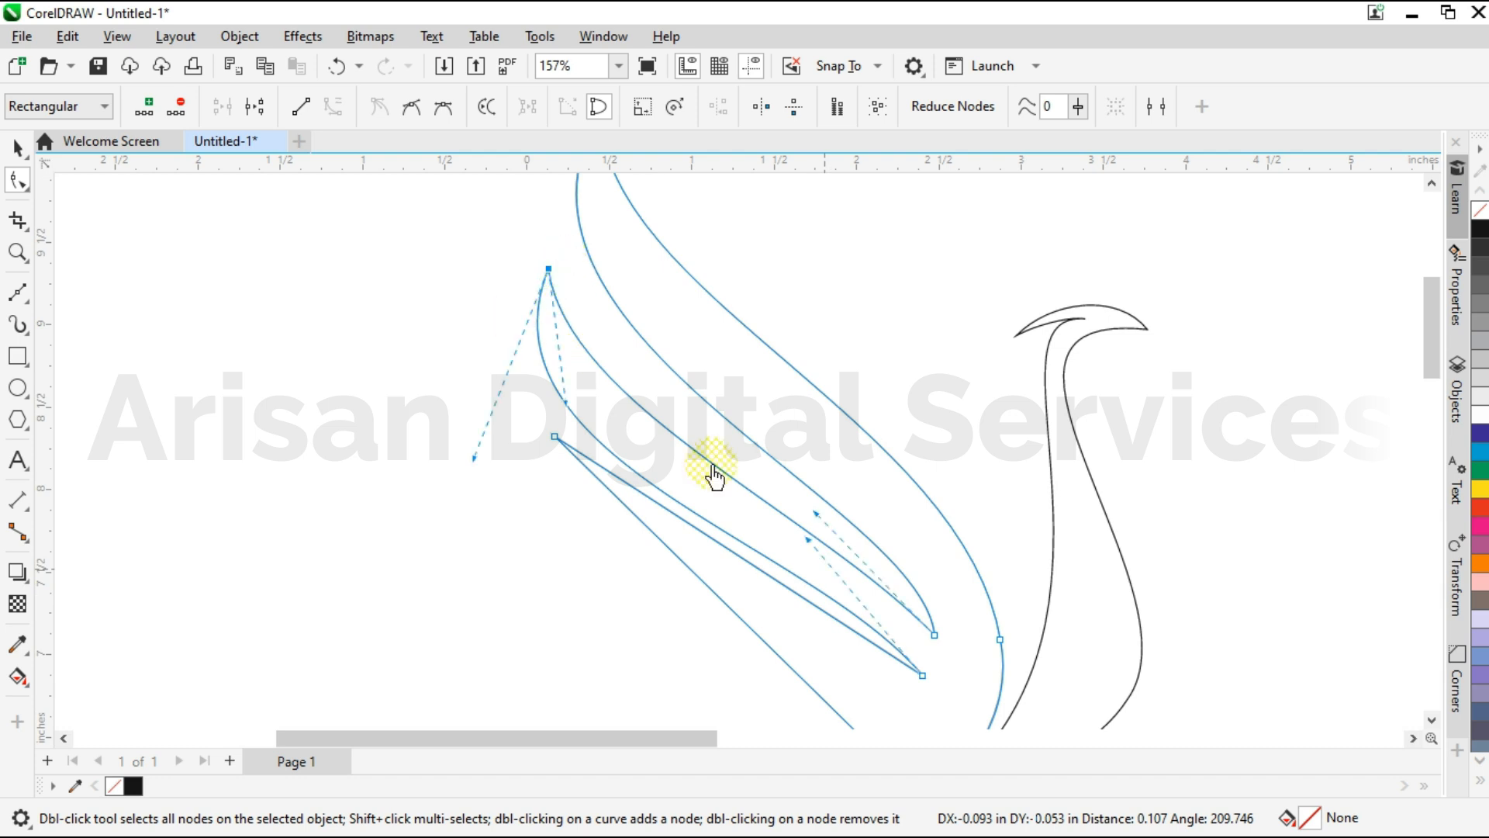
Refine the middle feather's upper and lower edges by adjusting the handles at its tip and the adjoining notches.
drag(809, 540, 886, 534)
click(935, 635)
scroll(920, 596, up, 1)
drag(454, 363, 400, 339)
click(790, 521)
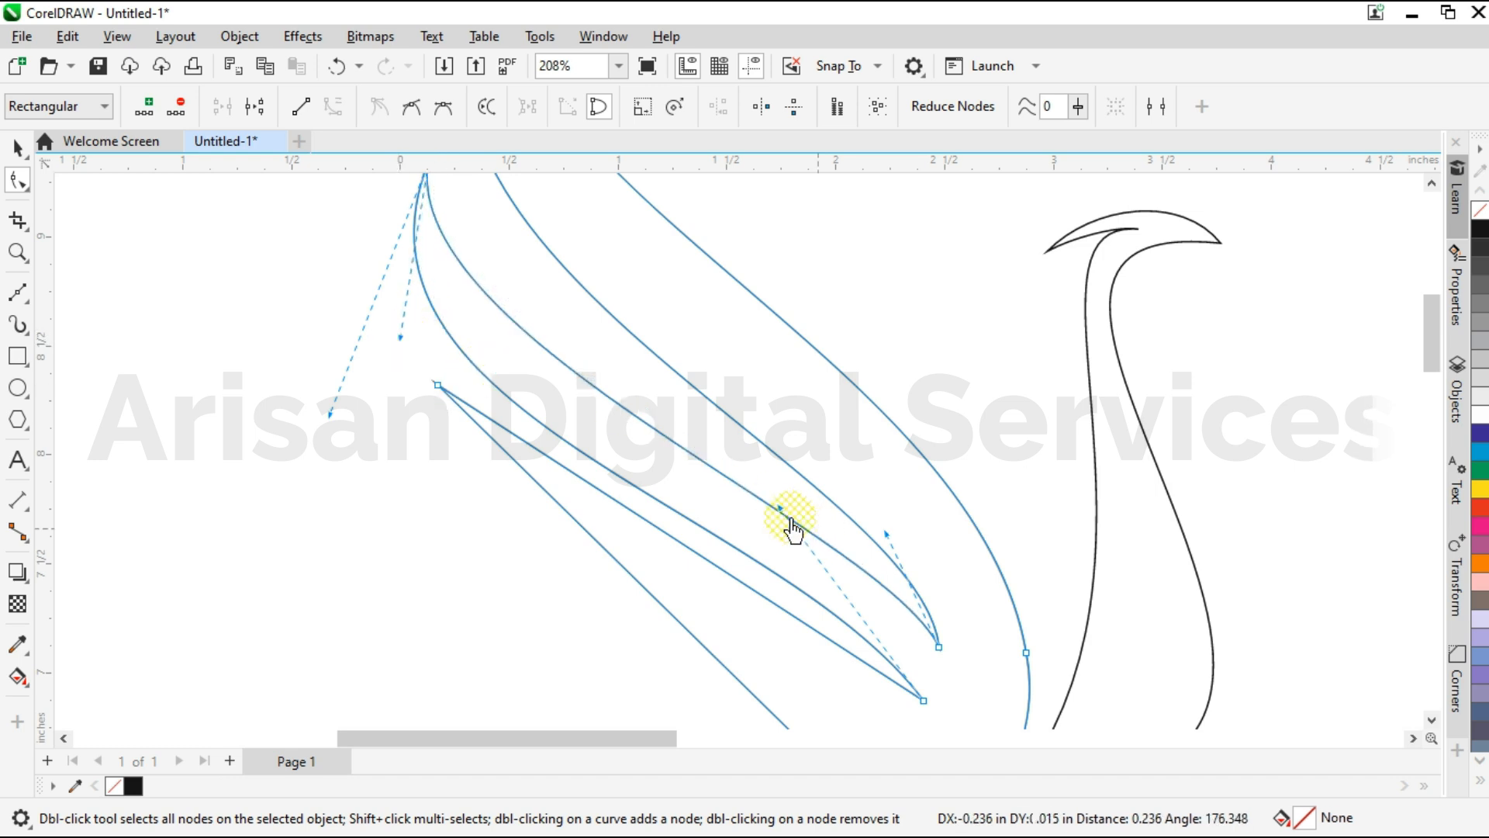
scroll(795, 497, down, 3)
scroll(590, 508, up, 1)
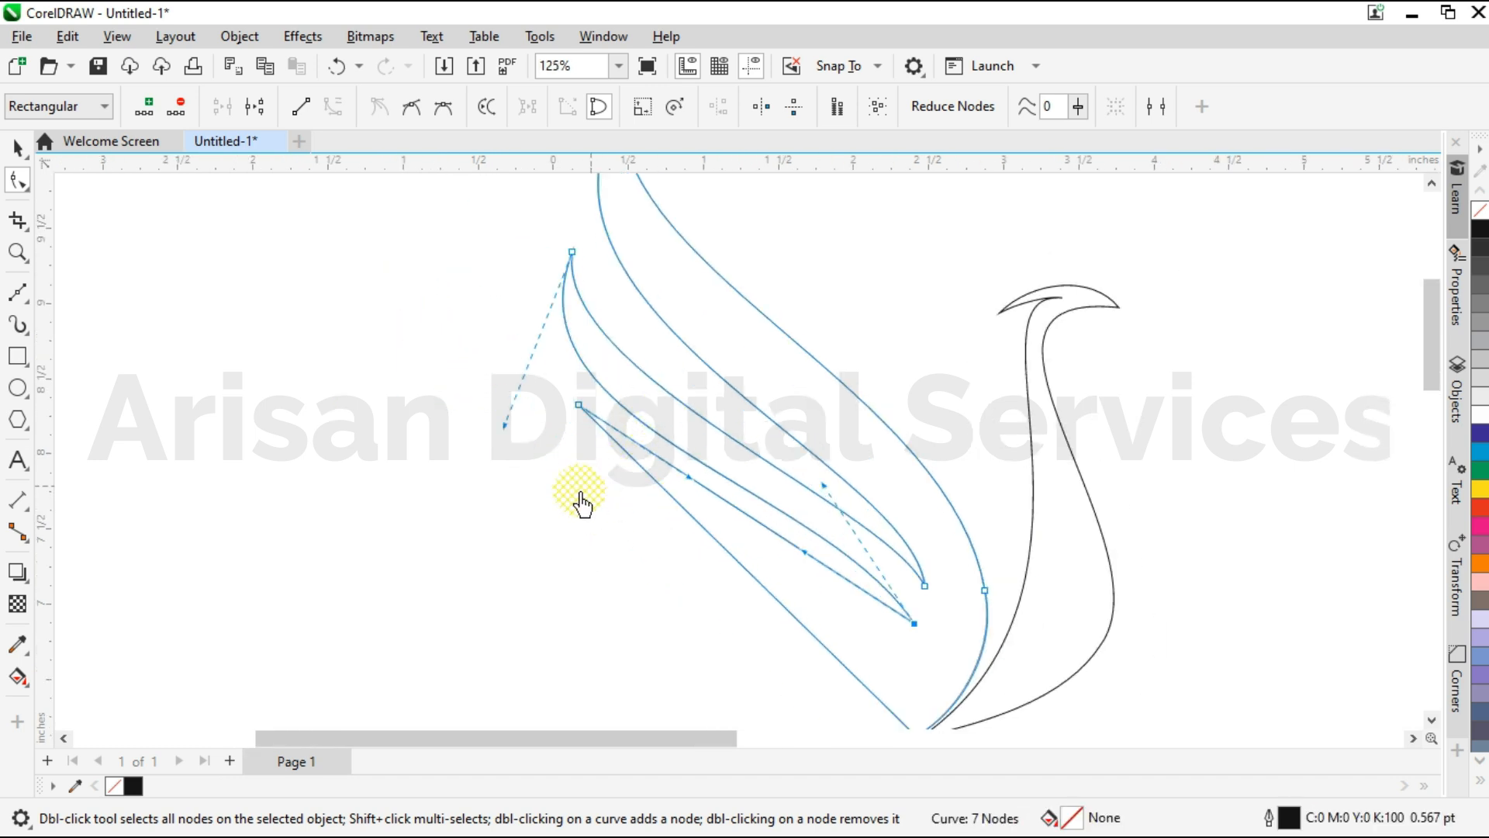
Move the left wing's lowest feather tip outward and curve both of its edges using the handles at the tip and wing base.
drag(583, 418, 550, 448)
scroll(622, 365, down, 1)
scroll(748, 565, up, 2)
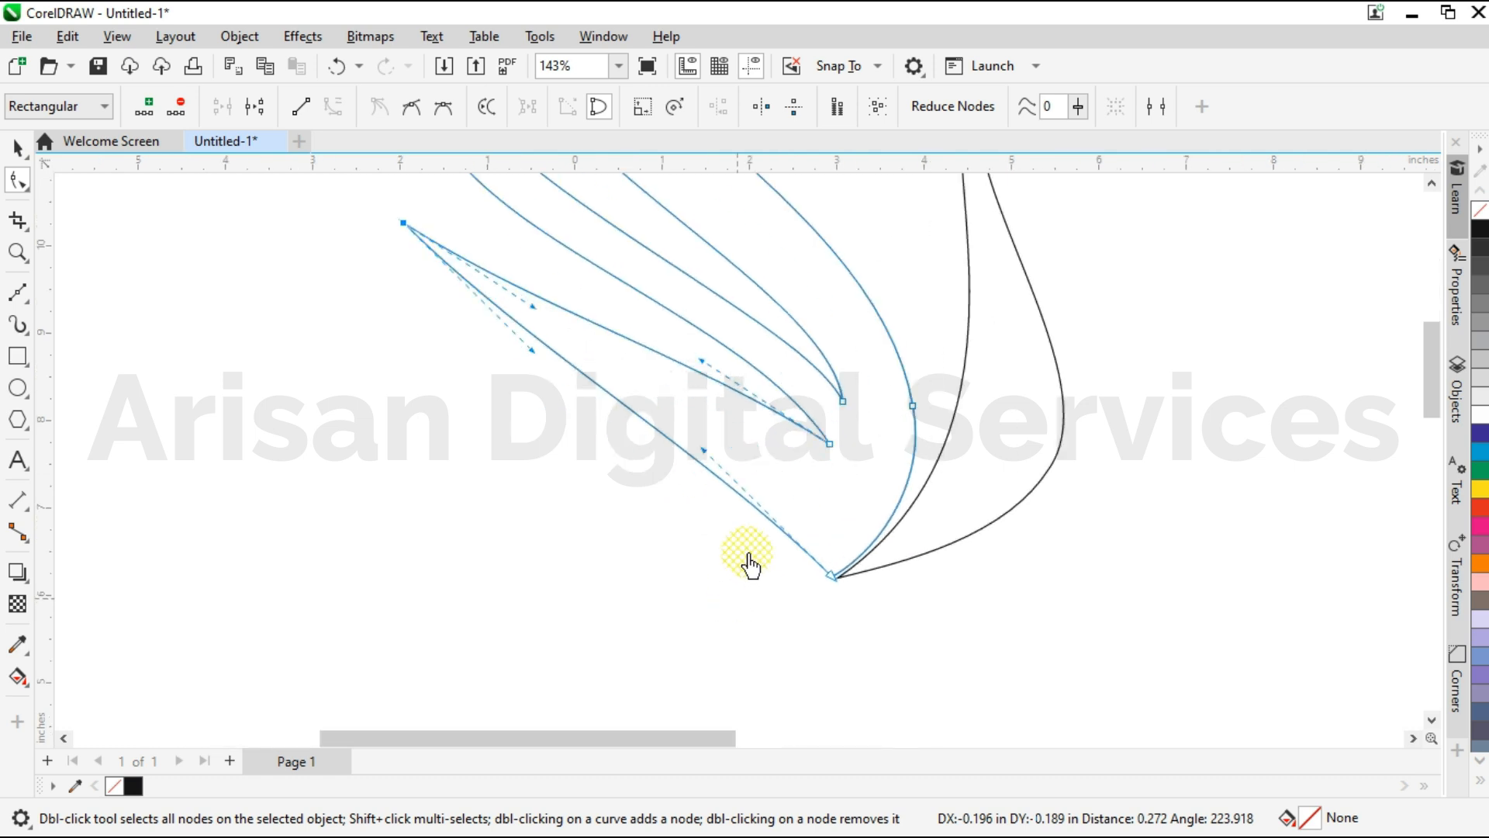
drag(807, 543, 881, 499)
drag(532, 353, 412, 468)
drag(884, 494, 883, 484)
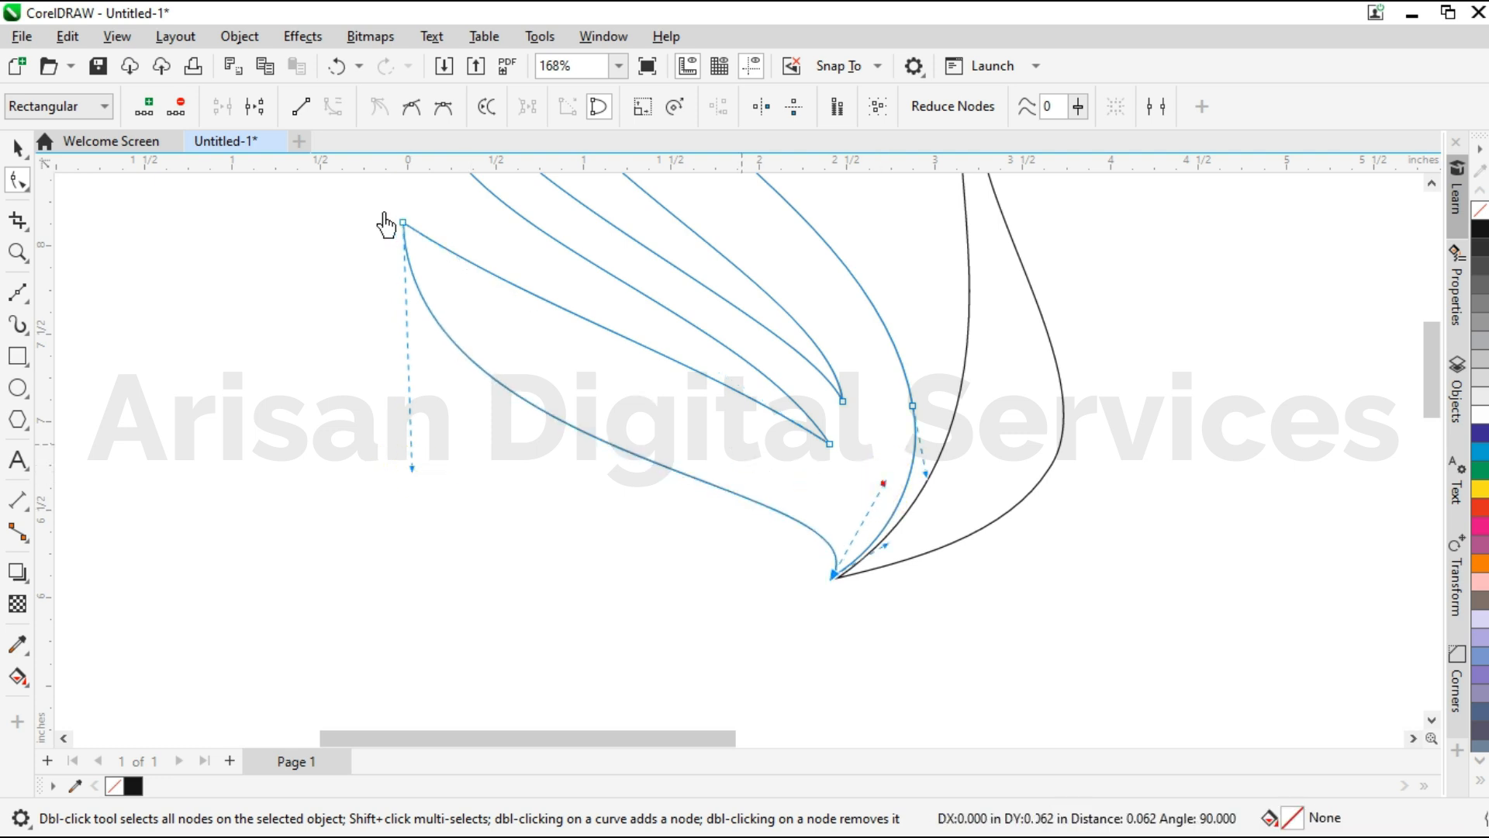
drag(532, 306, 471, 385)
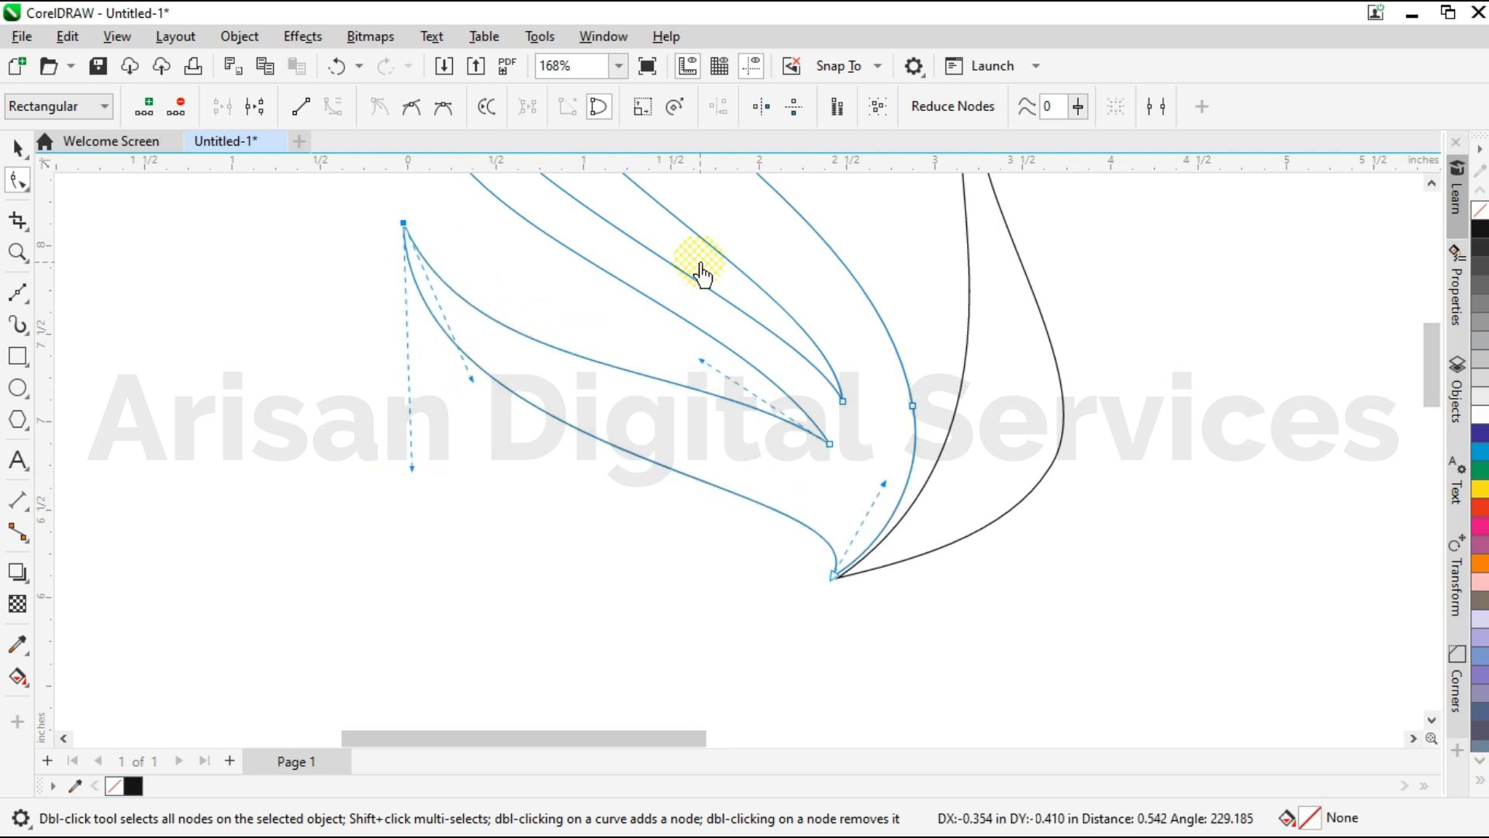
Smooth the left wing's middle feather by readjusting the handles at its tip and adjoining notches.
scroll(702, 273, up, 2)
drag(704, 412, 316, 407)
drag(754, 396, 764, 388)
scroll(637, 578, down, 3)
drag(451, 250, 509, 294)
scroll(451, 355, up, 1)
drag(419, 418, 384, 486)
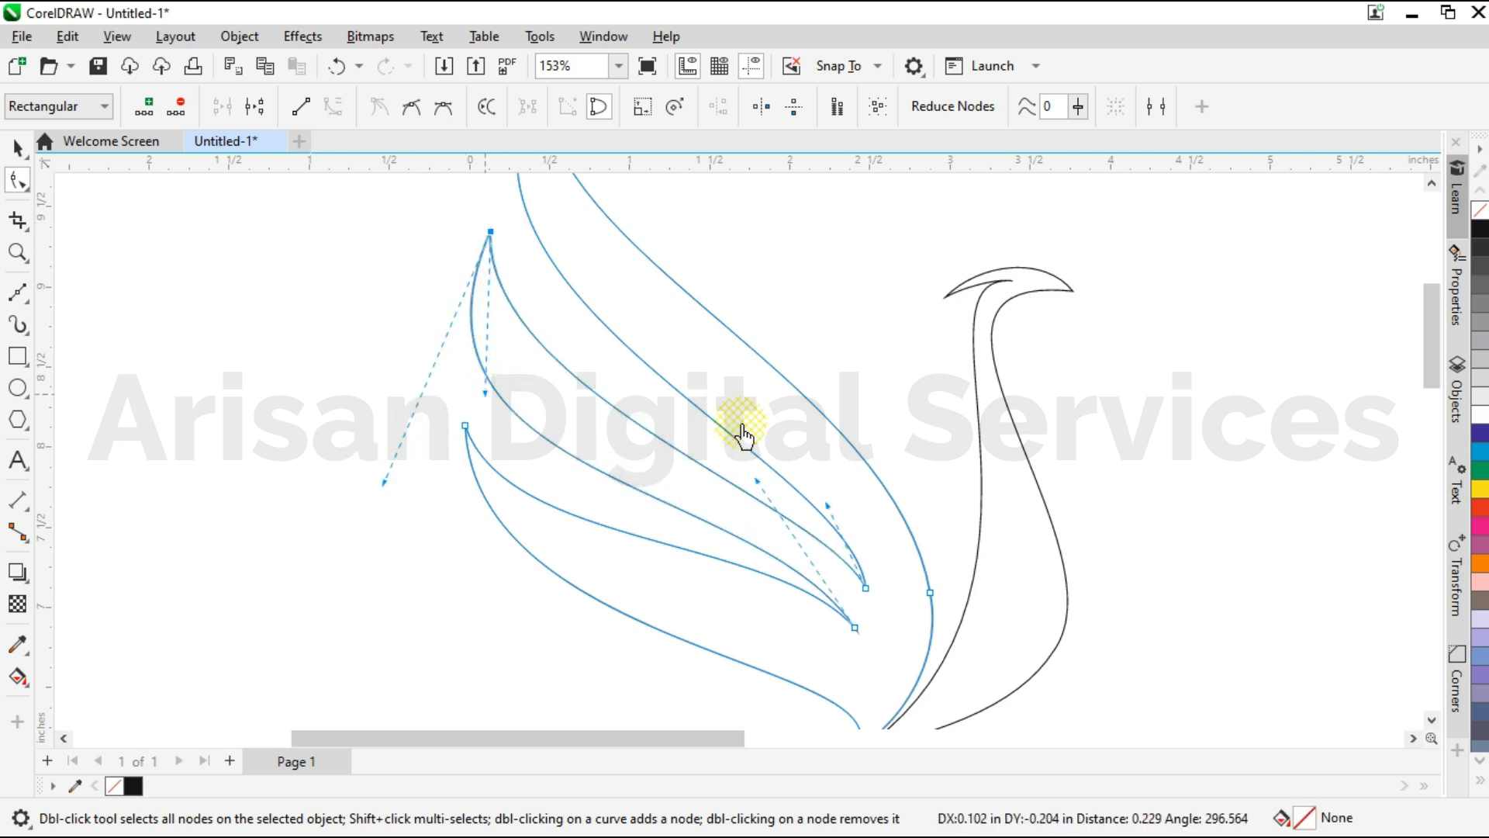
Fine-tune the two handles at the left wing's upper notch to round the feather edges meeting there.
scroll(745, 432, up, 1)
drag(761, 494, 780, 489)
drag(851, 530, 854, 525)
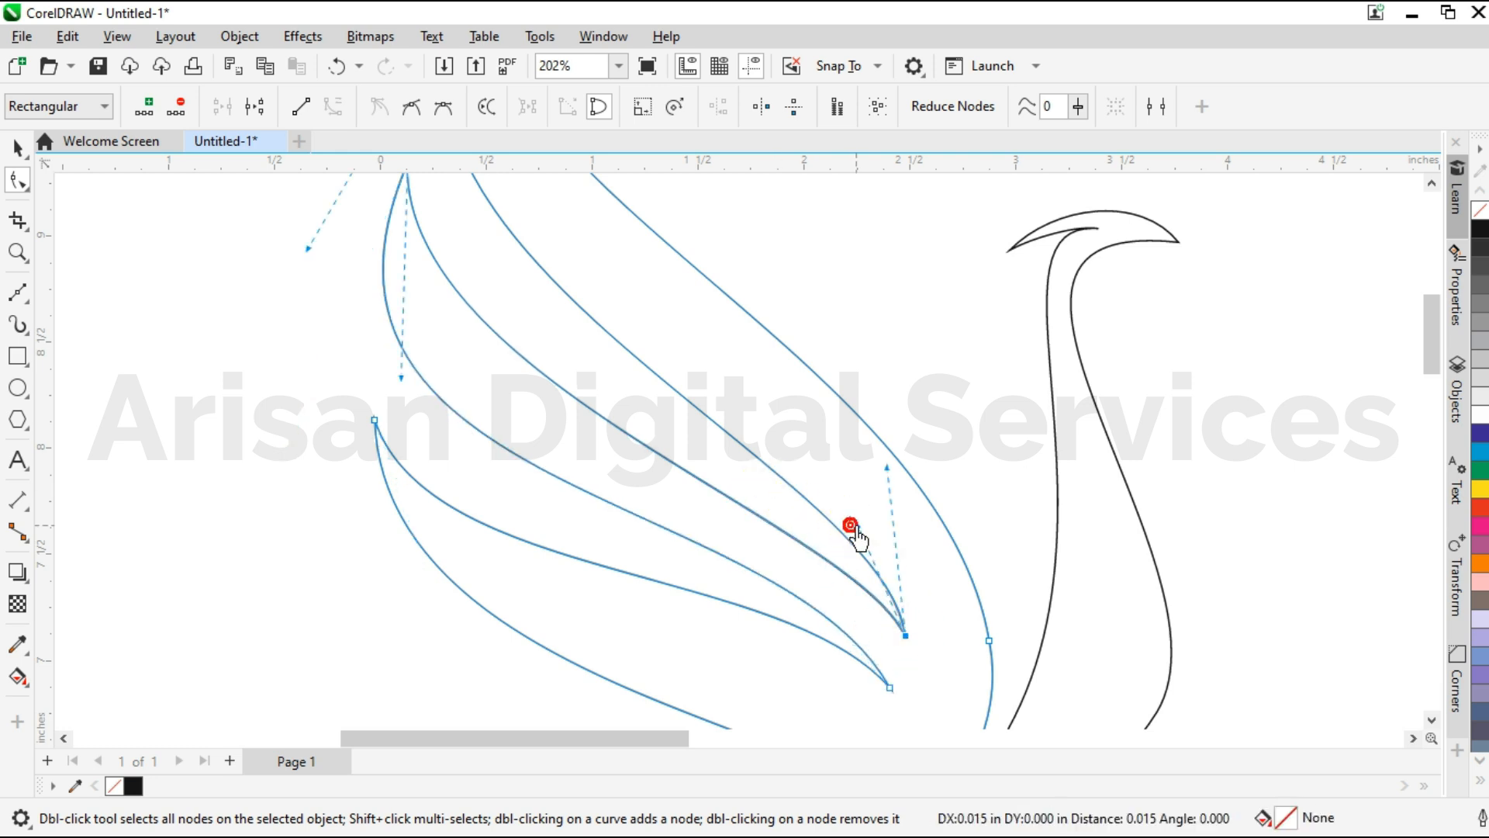
drag(887, 470, 921, 490)
scroll(589, 458, down, 5)
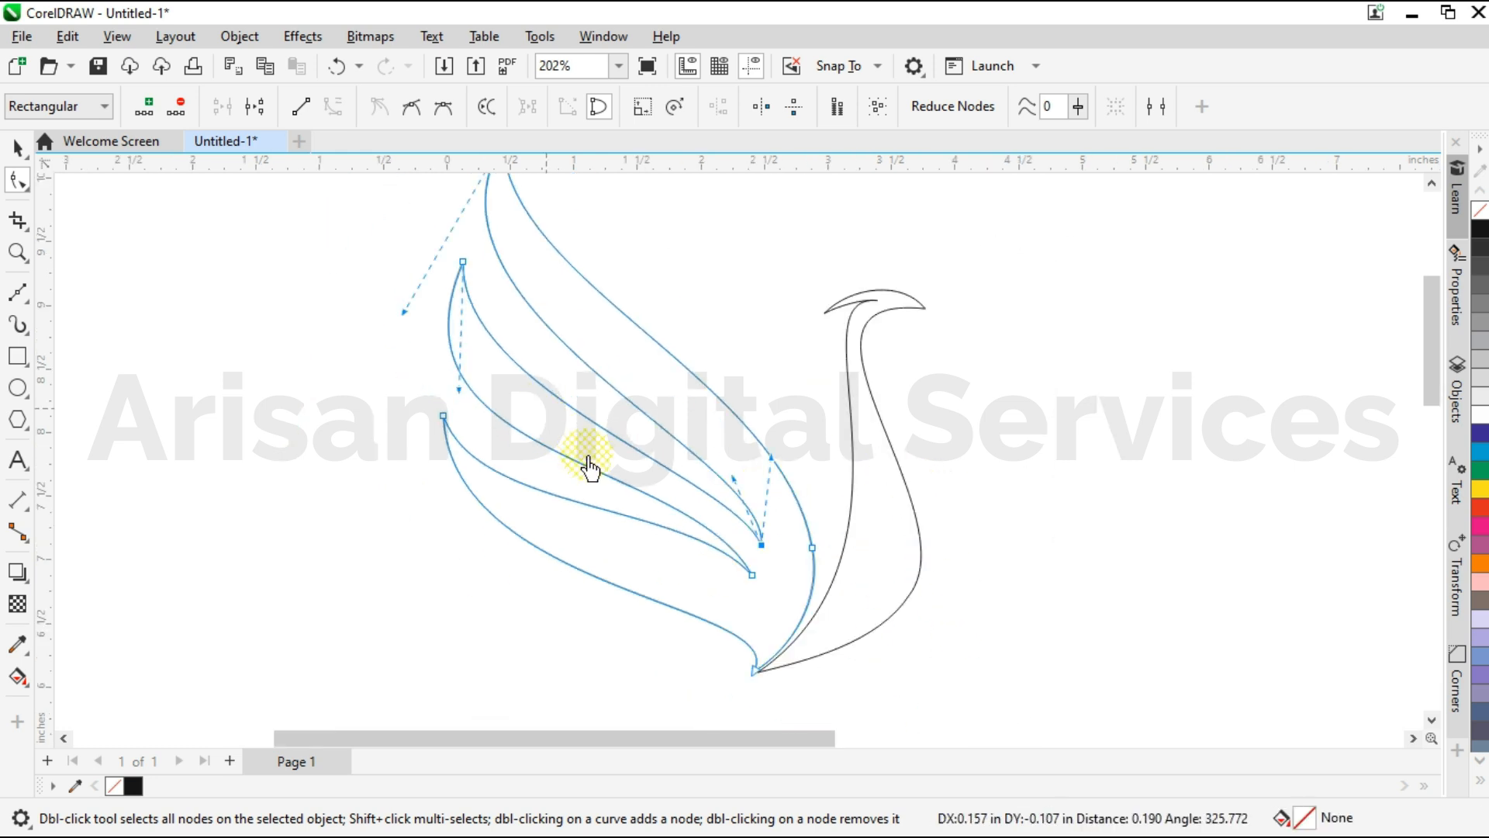
Draw a closed three-feathered right wing outline of seven nodes with straight Bézier lines, starting at the body's lower edge.
click(17, 147)
click(378, 402)
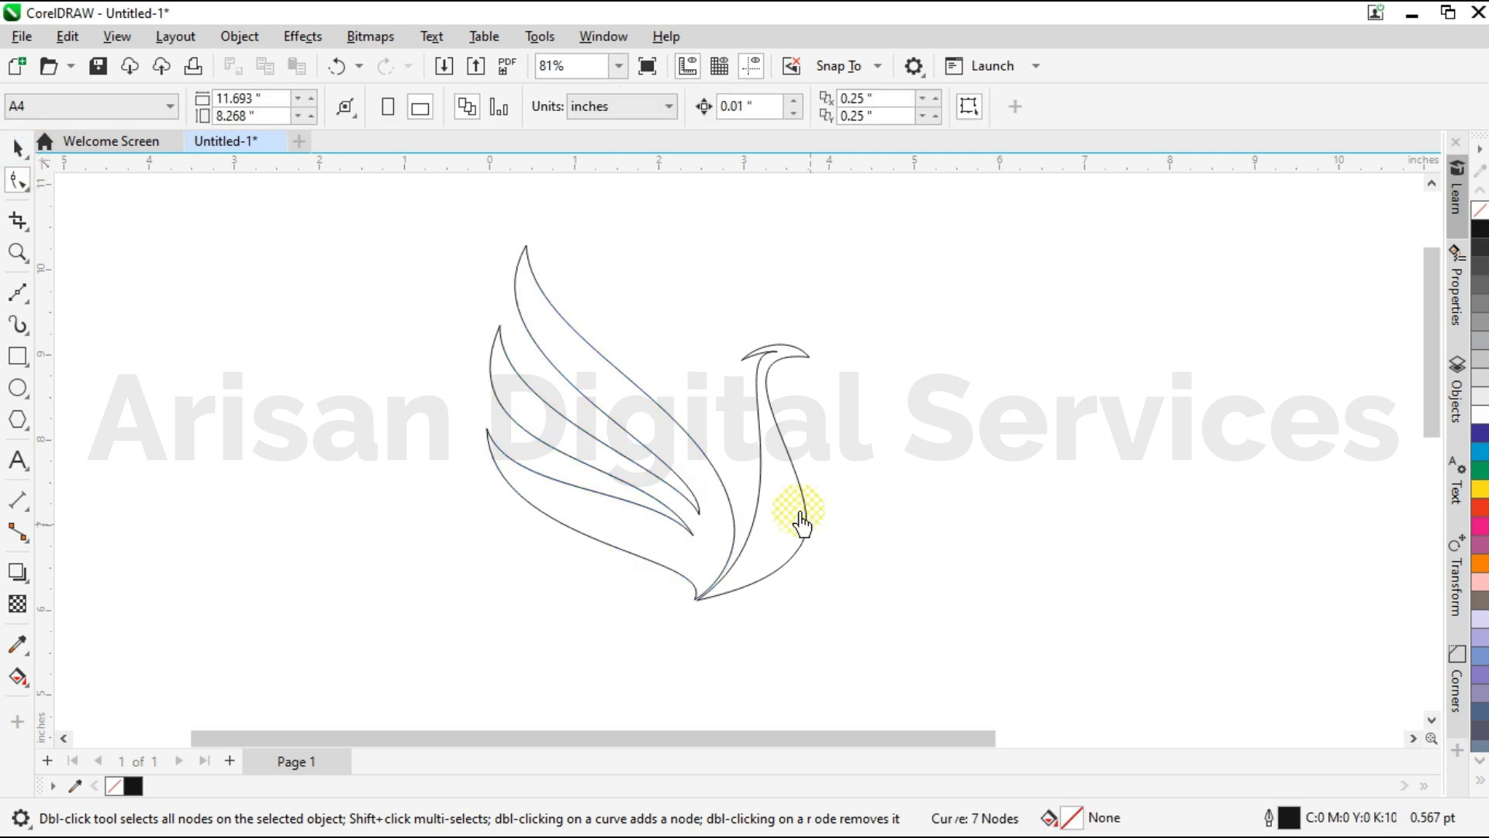
scroll(801, 518, up, 1)
drag(705, 739, 719, 740)
click(17, 294)
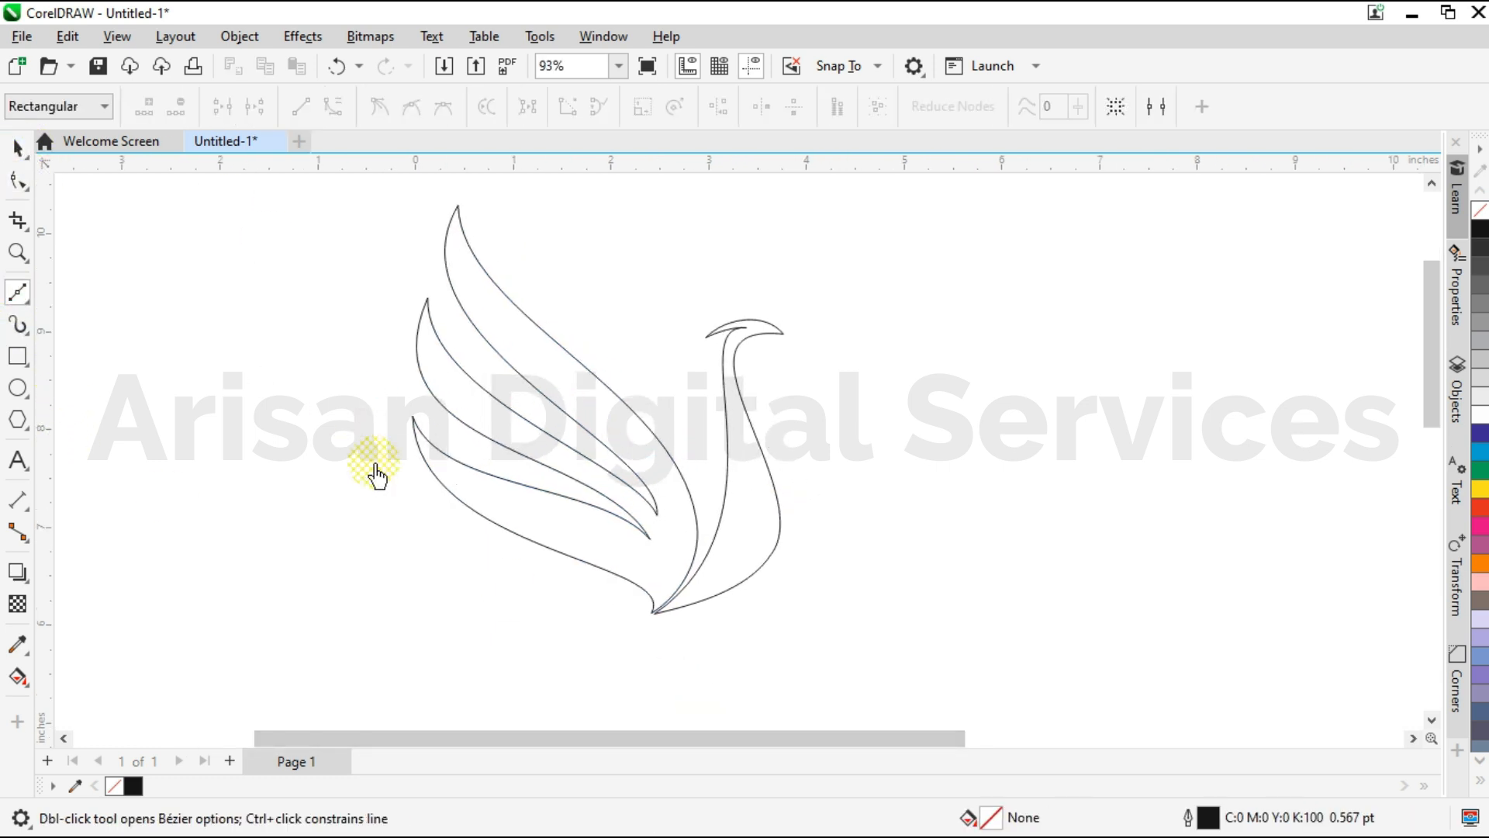
scroll(846, 579, up, 1)
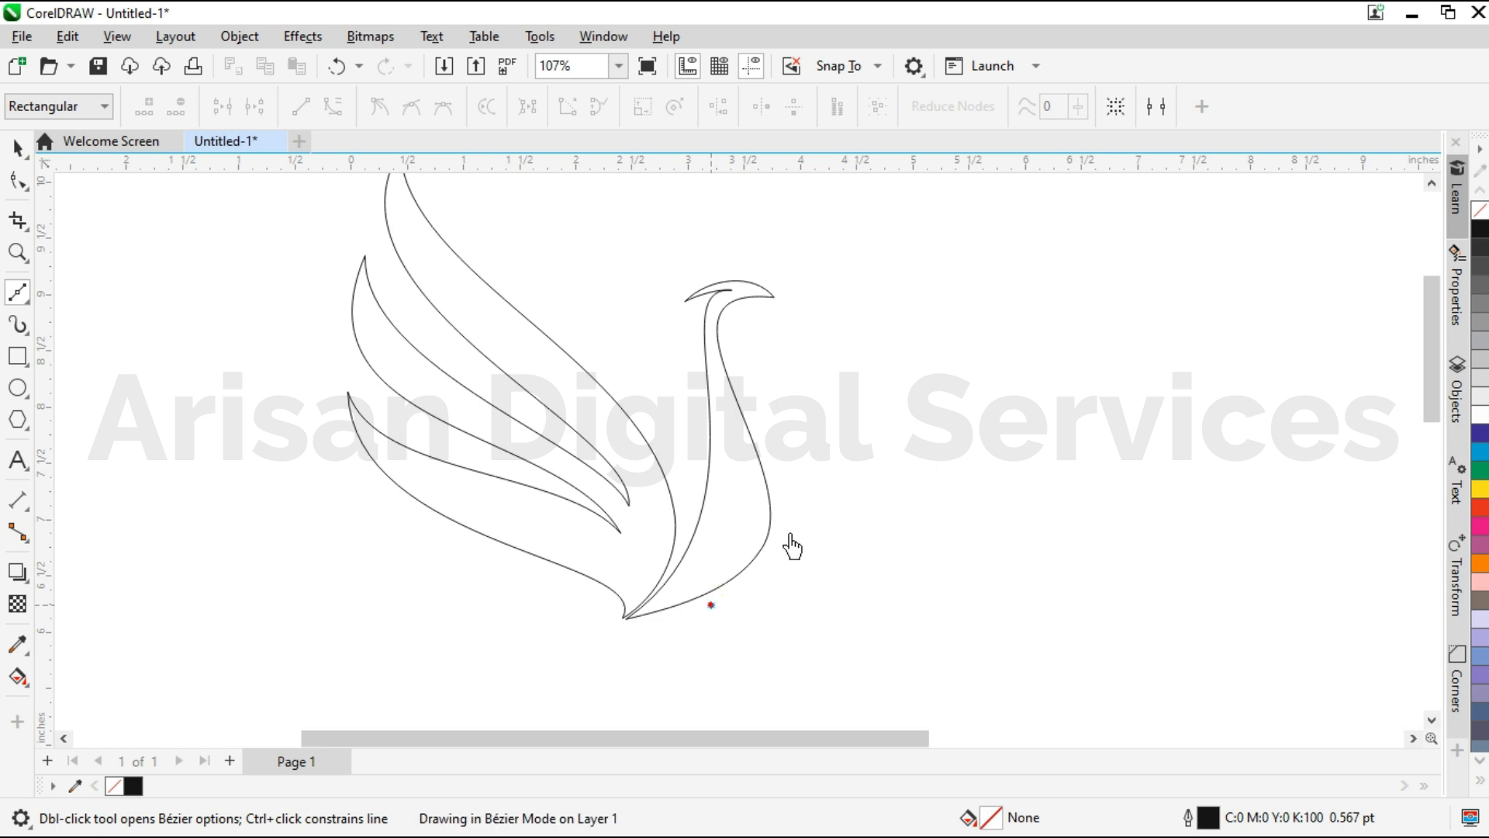
click(781, 462)
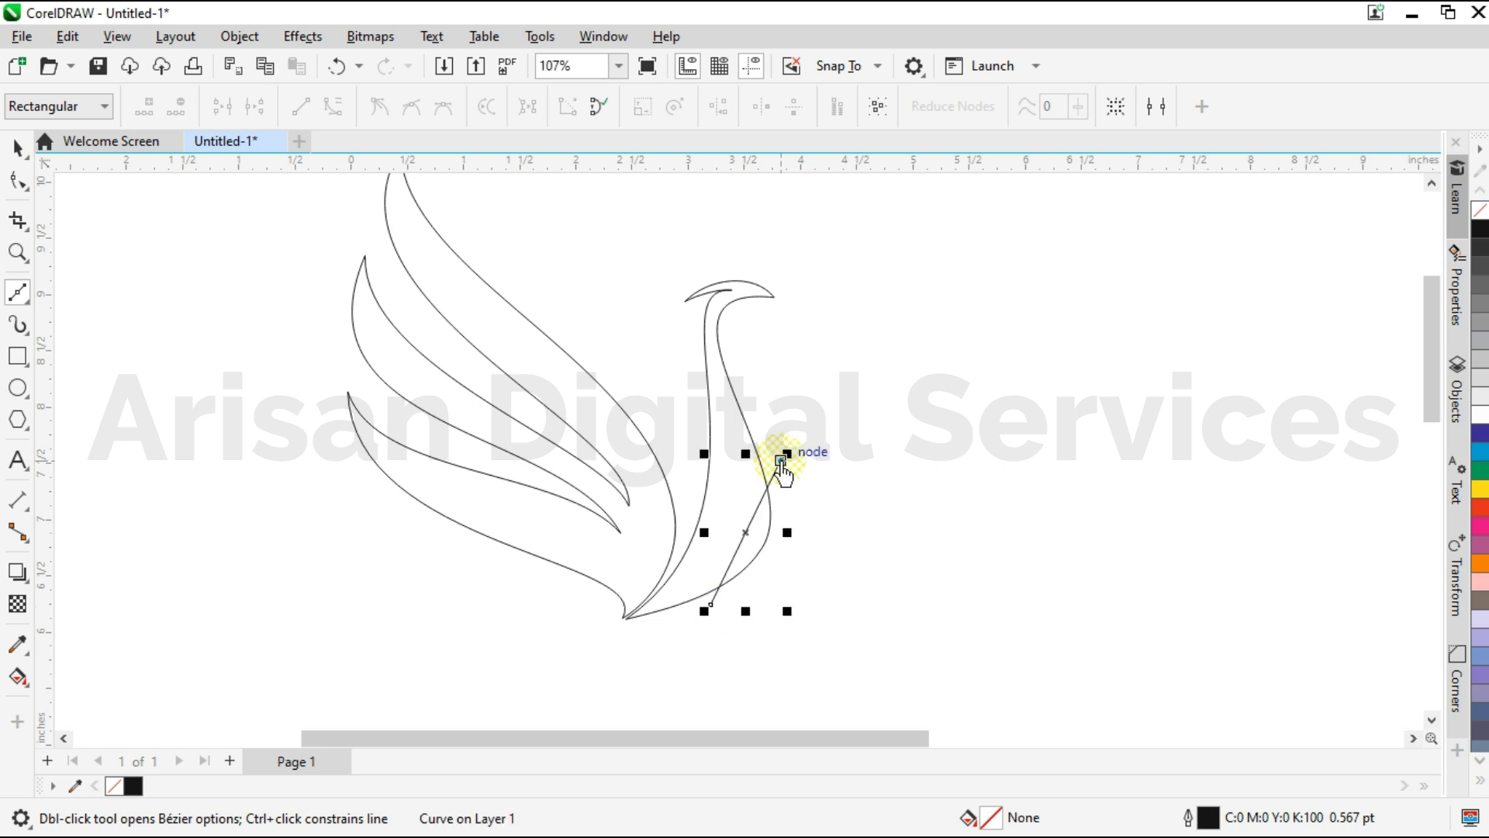
scroll(642, 542, down, 2)
click(995, 273)
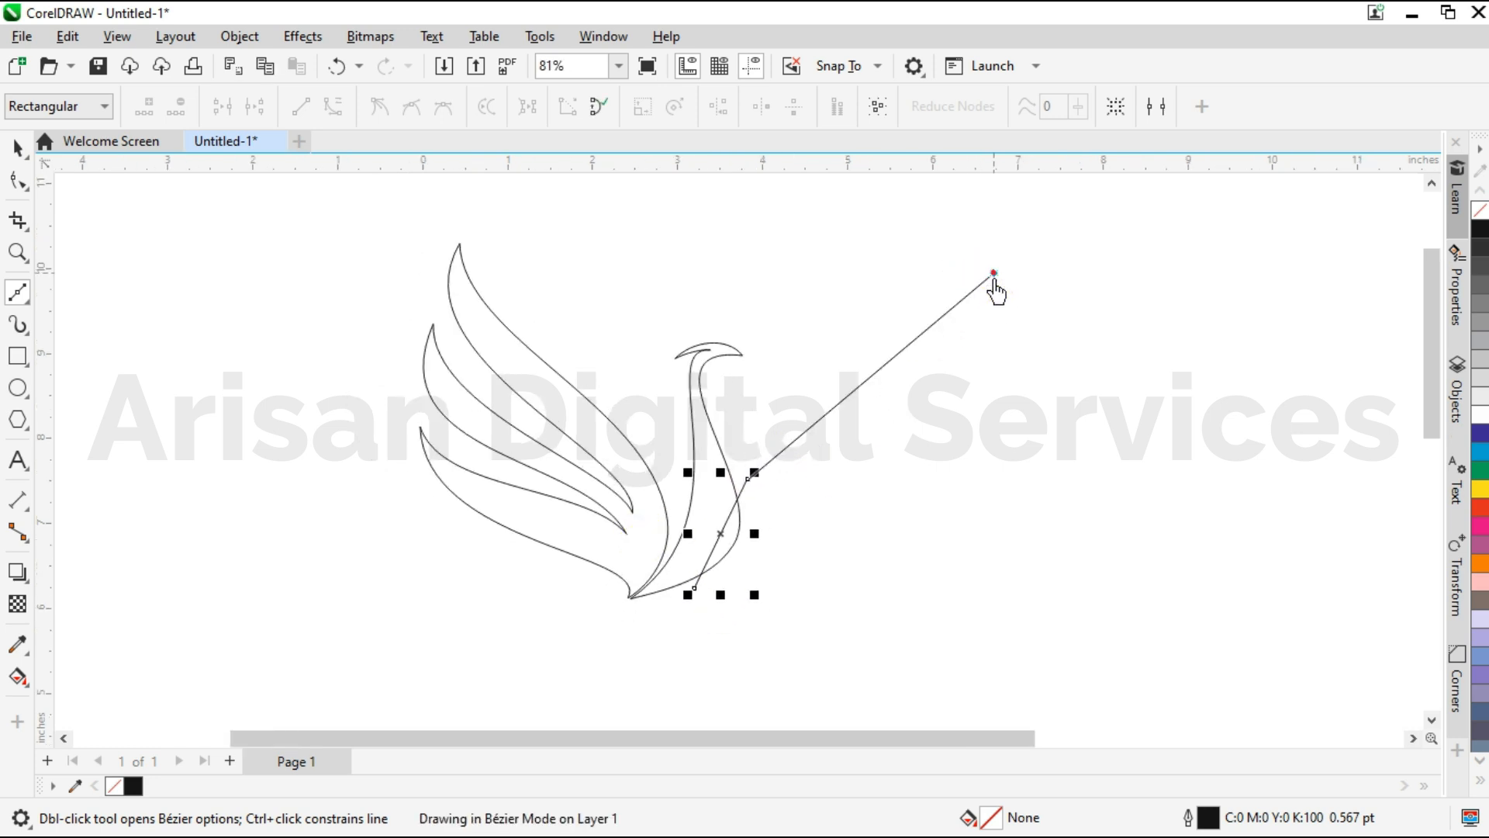
click(797, 512)
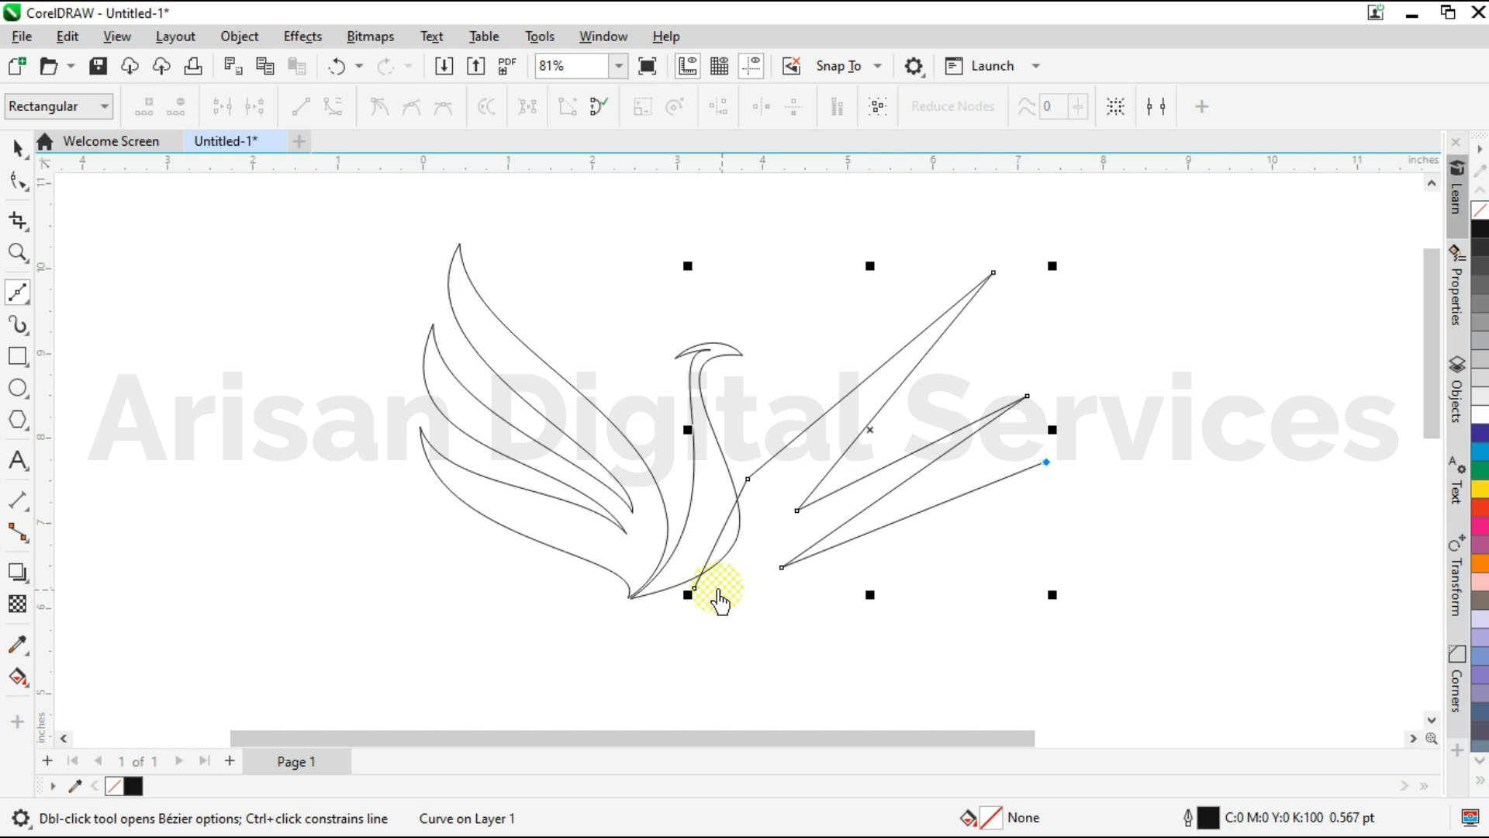
key(F10)
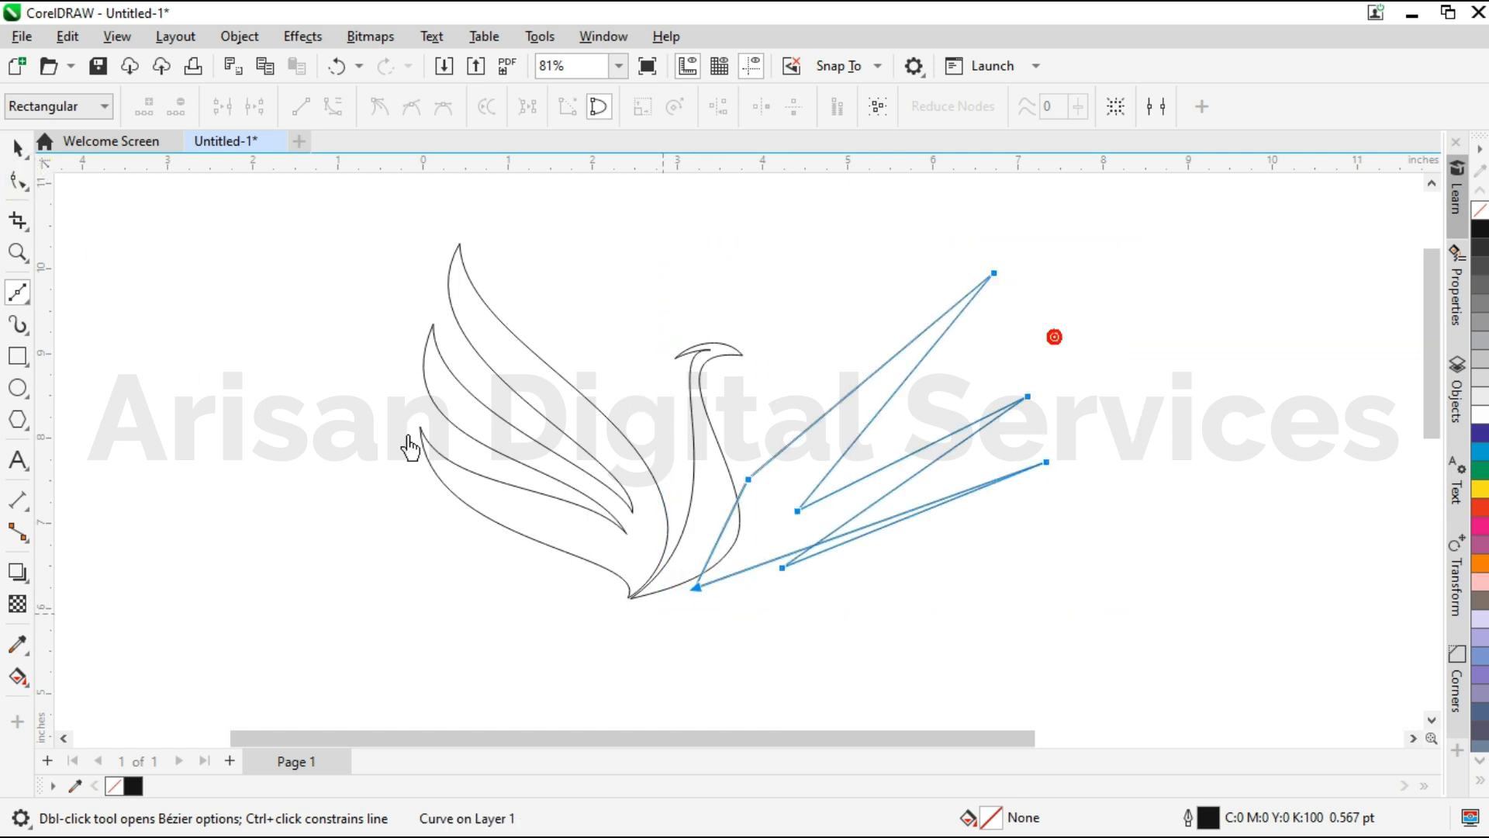
Curve the right wing's inner edge between its base and shoulder nodes to follow the body's outline.
click(17, 181)
mouse_move(771, 739)
mouse_down()
mouse_move(800, 745)
mouse_move(715, 738)
mouse_up()
scroll(993, 264, up, 1)
scroll(907, 505, down, 2)
scroll(694, 658, up, 3)
drag(678, 662, 761, 595)
scroll(761, 594, up, 1)
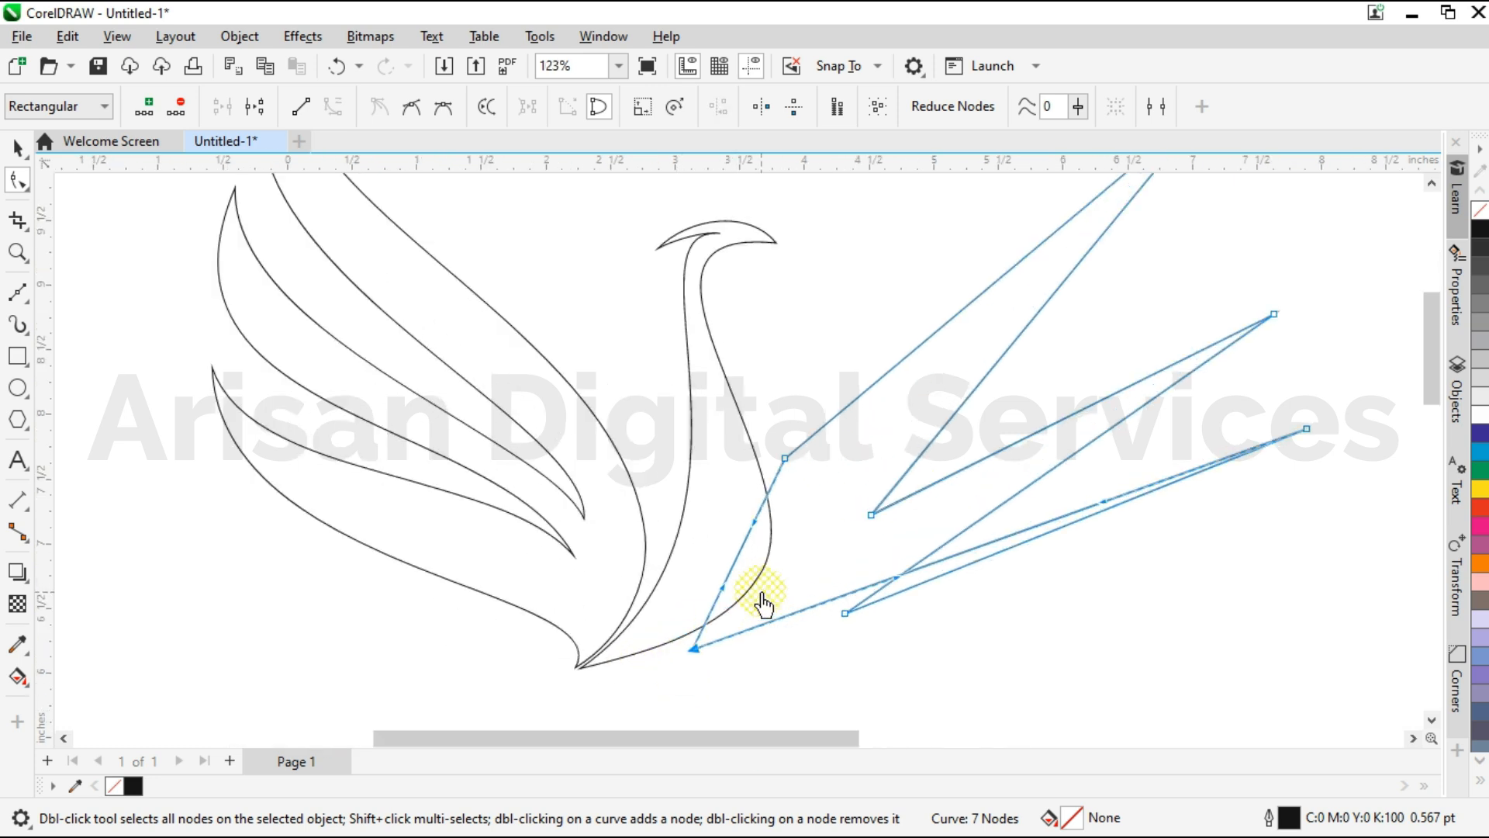
scroll(763, 603, up, 1)
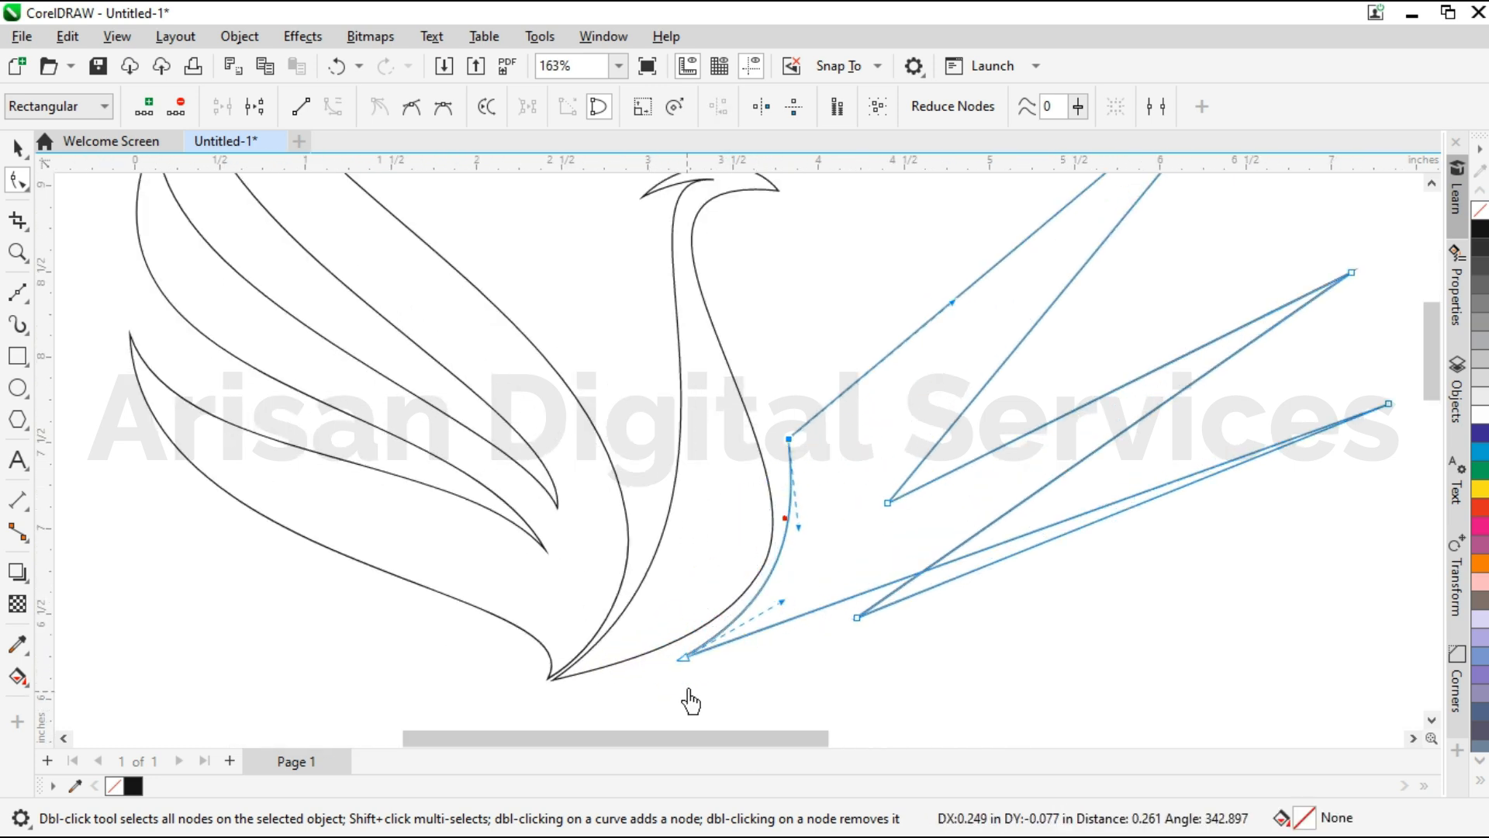
scroll(698, 679, up, 3)
click(675, 665)
drag(699, 637, 840, 543)
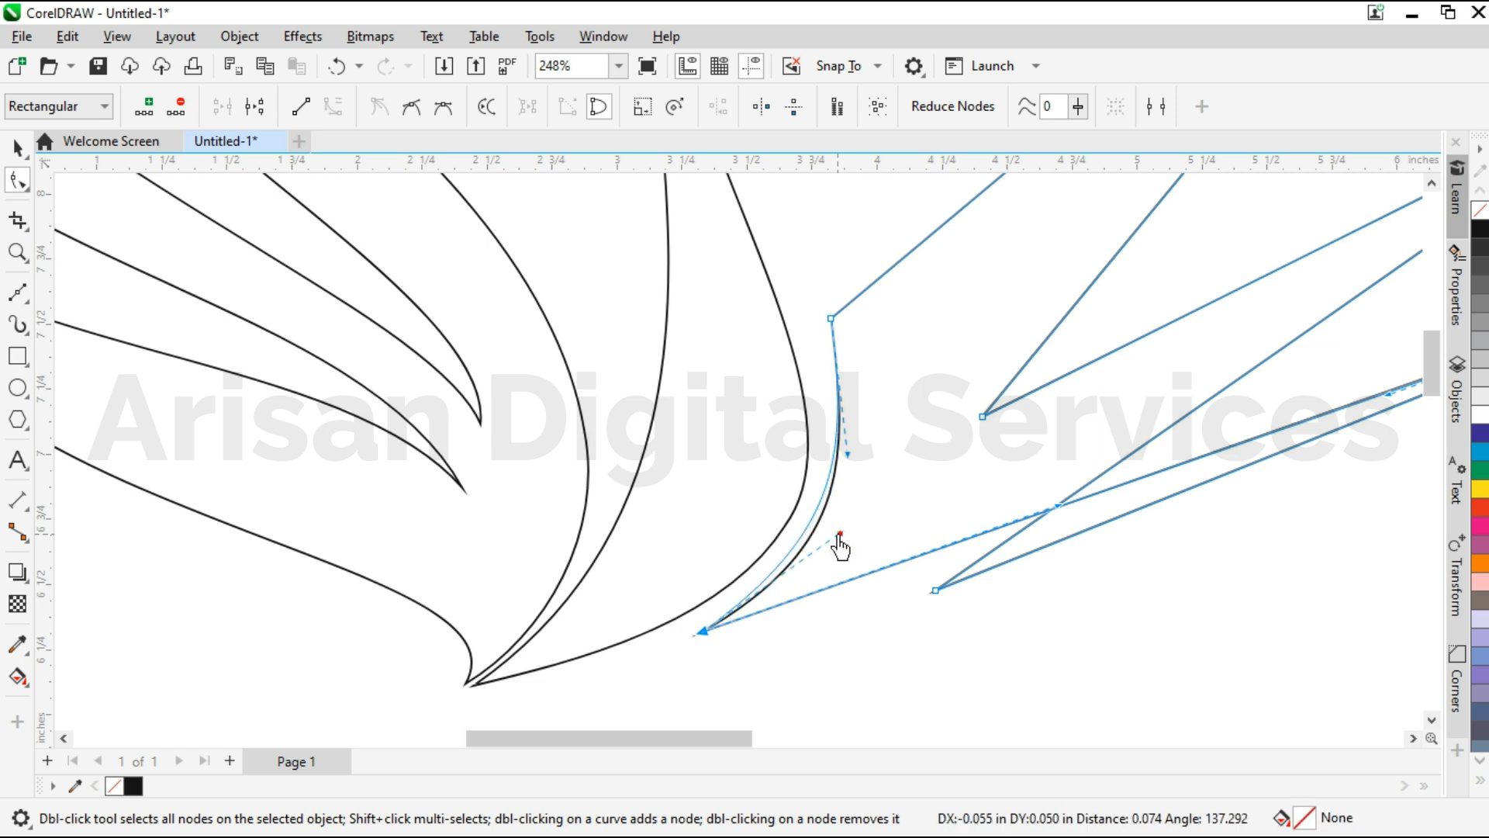
Move the right wing's shoulder node closer to the neck and readjust its lower handle.
click(830, 321)
scroll(830, 324, up, 3)
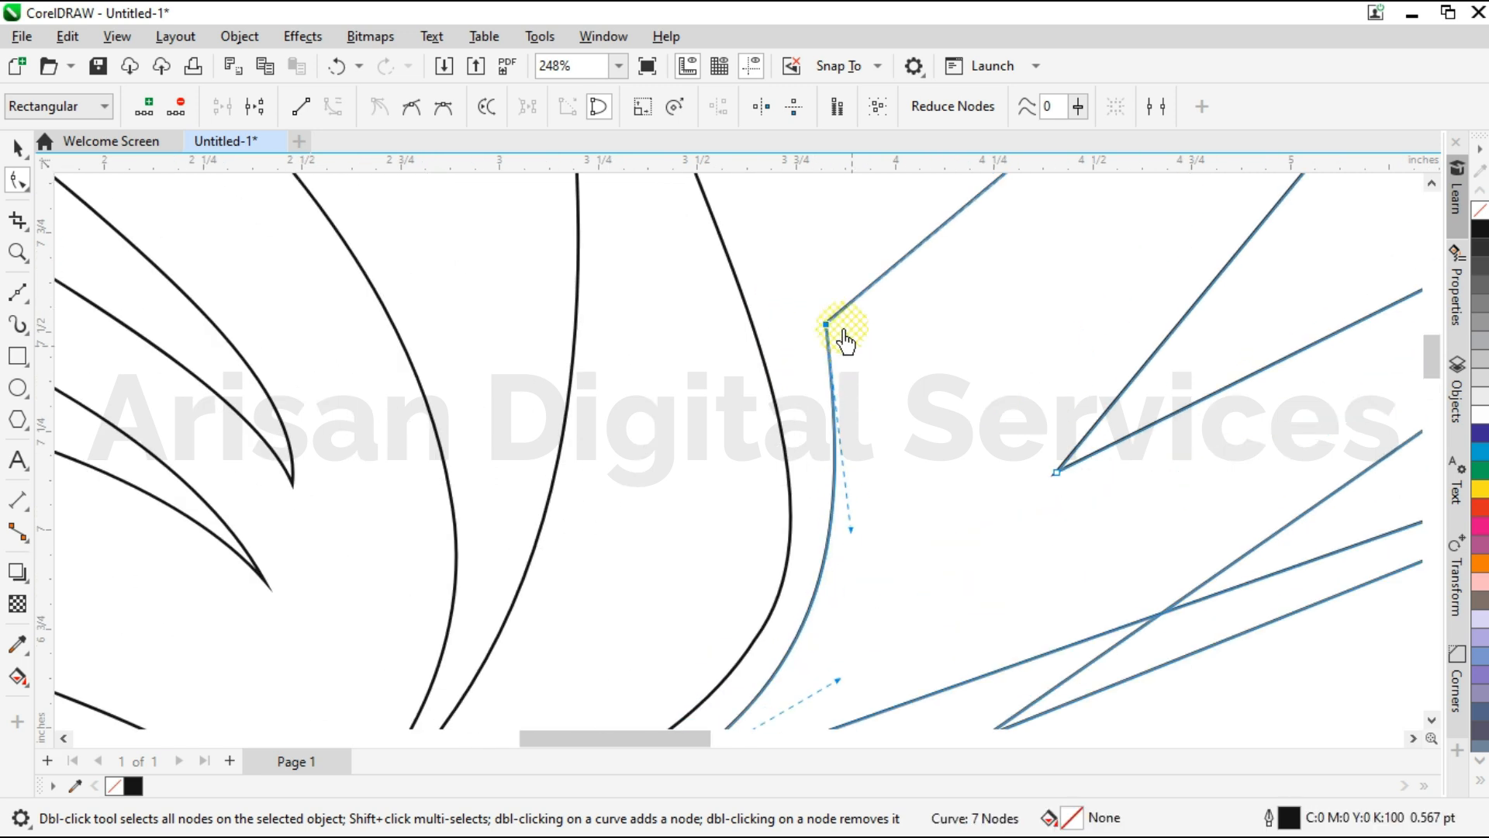
drag(799, 341, 786, 347)
drag(812, 551, 845, 479)
click(807, 388)
scroll(845, 479, down, 3)
Move the right wing's base node onto the lower edge of the bird's body.
click(861, 652)
scroll(707, 699, up, 1)
drag(682, 692, 682, 650)
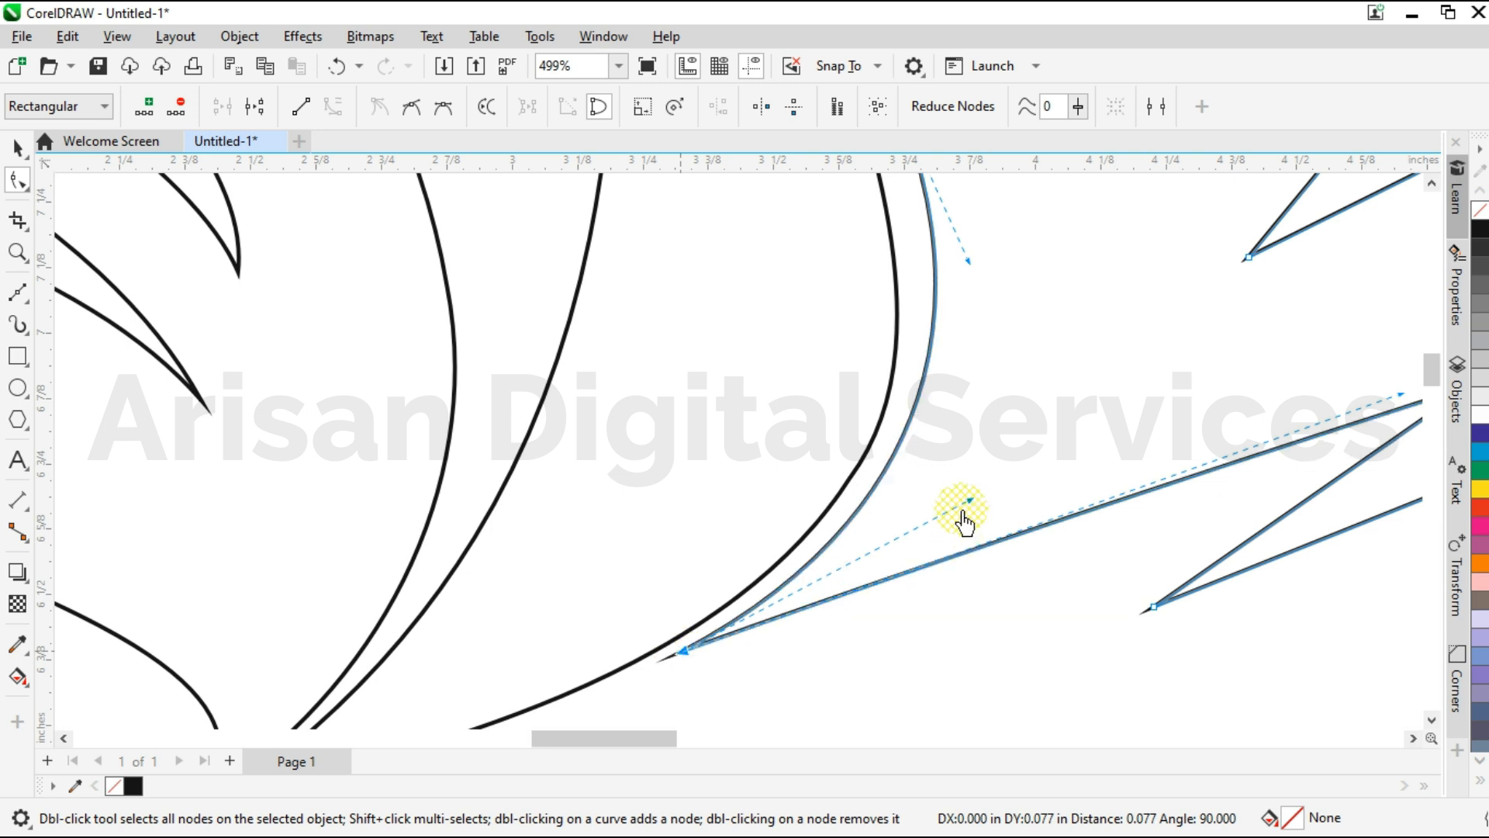
scroll(731, 708, down, 2)
mouse_move(737, 741)
mouse_down()
mouse_move(748, 765)
mouse_move(718, 756)
mouse_up()
scroll(803, 581, down, 2)
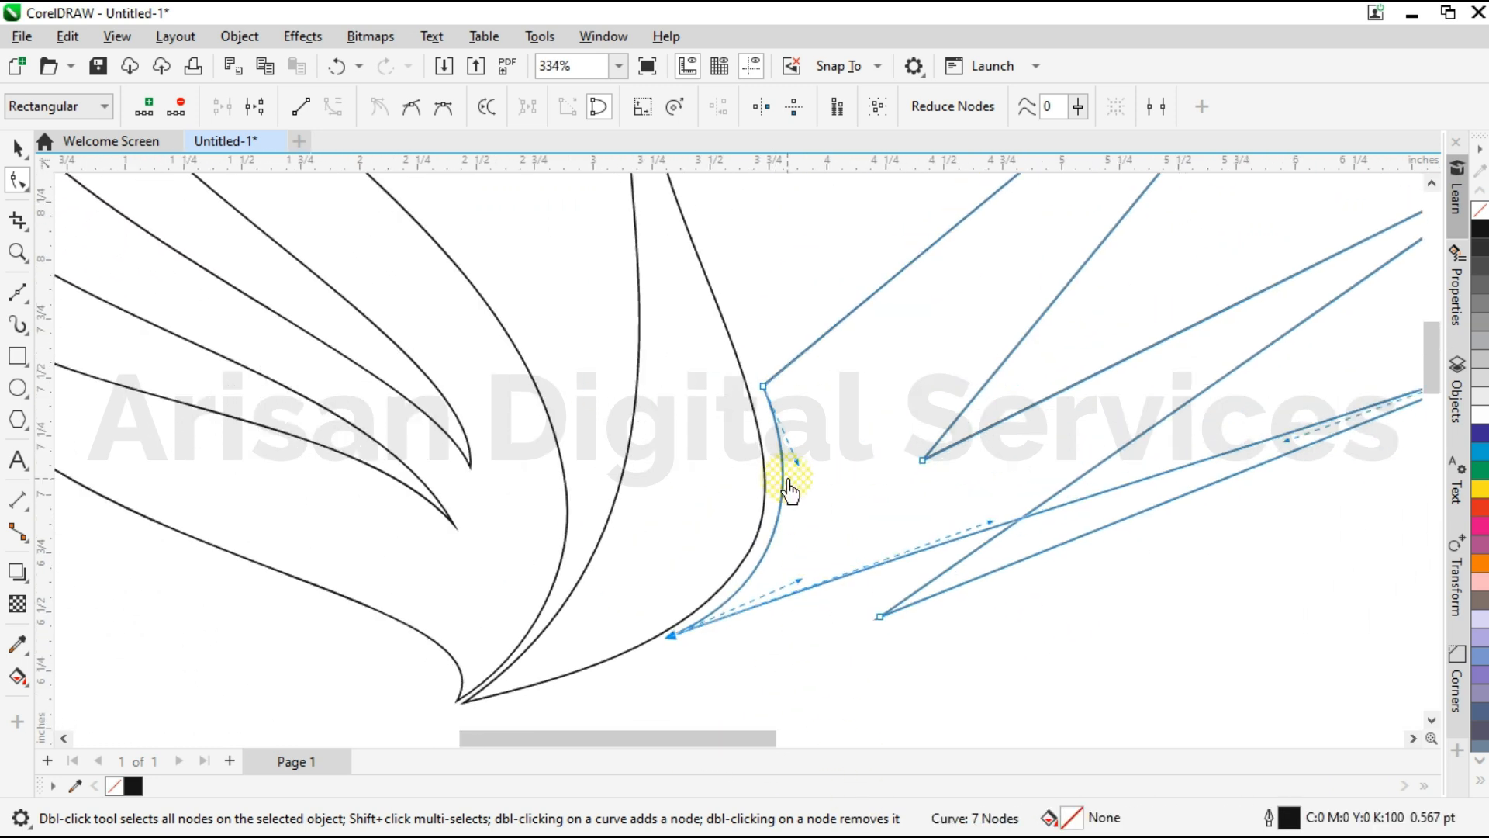
Shape the right wing's upper edge into an S-curve using the handles at the shoulder node and top feather's tip.
scroll(632, 624, down, 2)
click(854, 354)
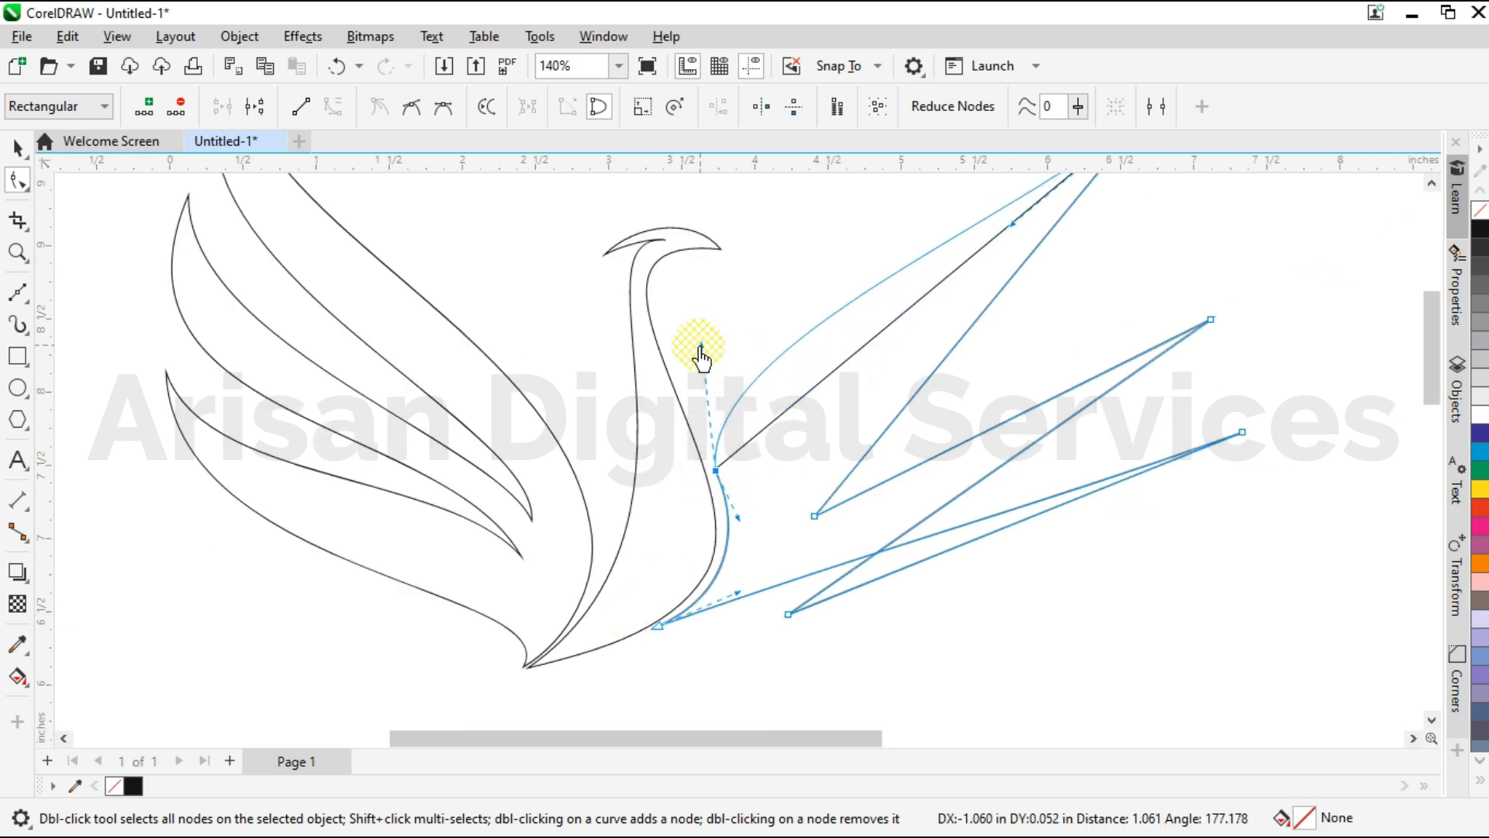
drag(692, 347, 691, 348)
scroll(659, 539, down, 3)
scroll(1049, 236, up, 4)
drag(771, 737, 812, 737)
drag(725, 438, 794, 434)
drag(675, 397, 770, 460)
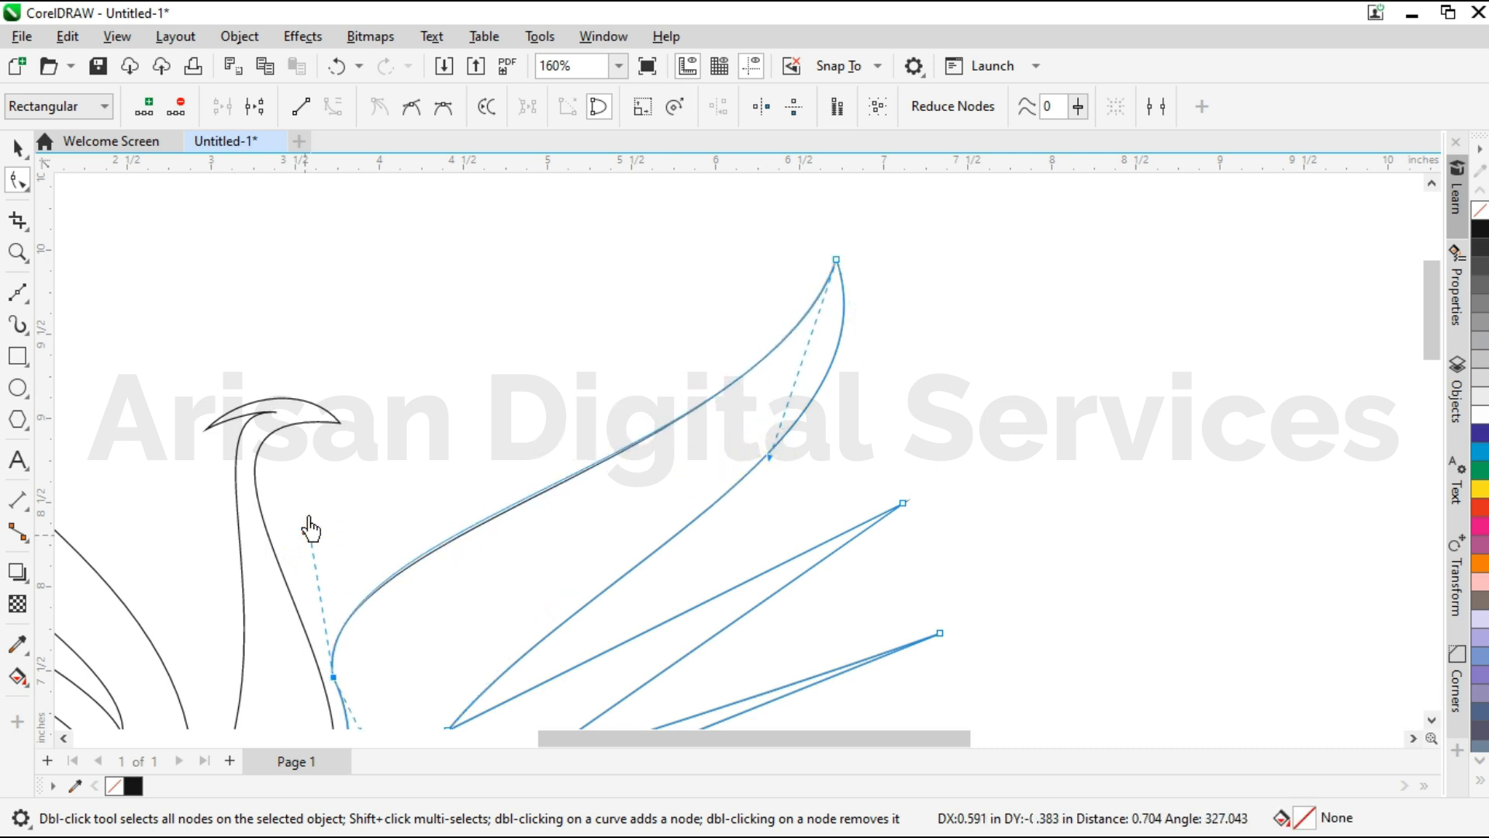
drag(310, 469, 311, 468)
Curve the lower edge of the right wing's top feather using the handles at its tip and the upper notch.
drag(769, 457, 771, 476)
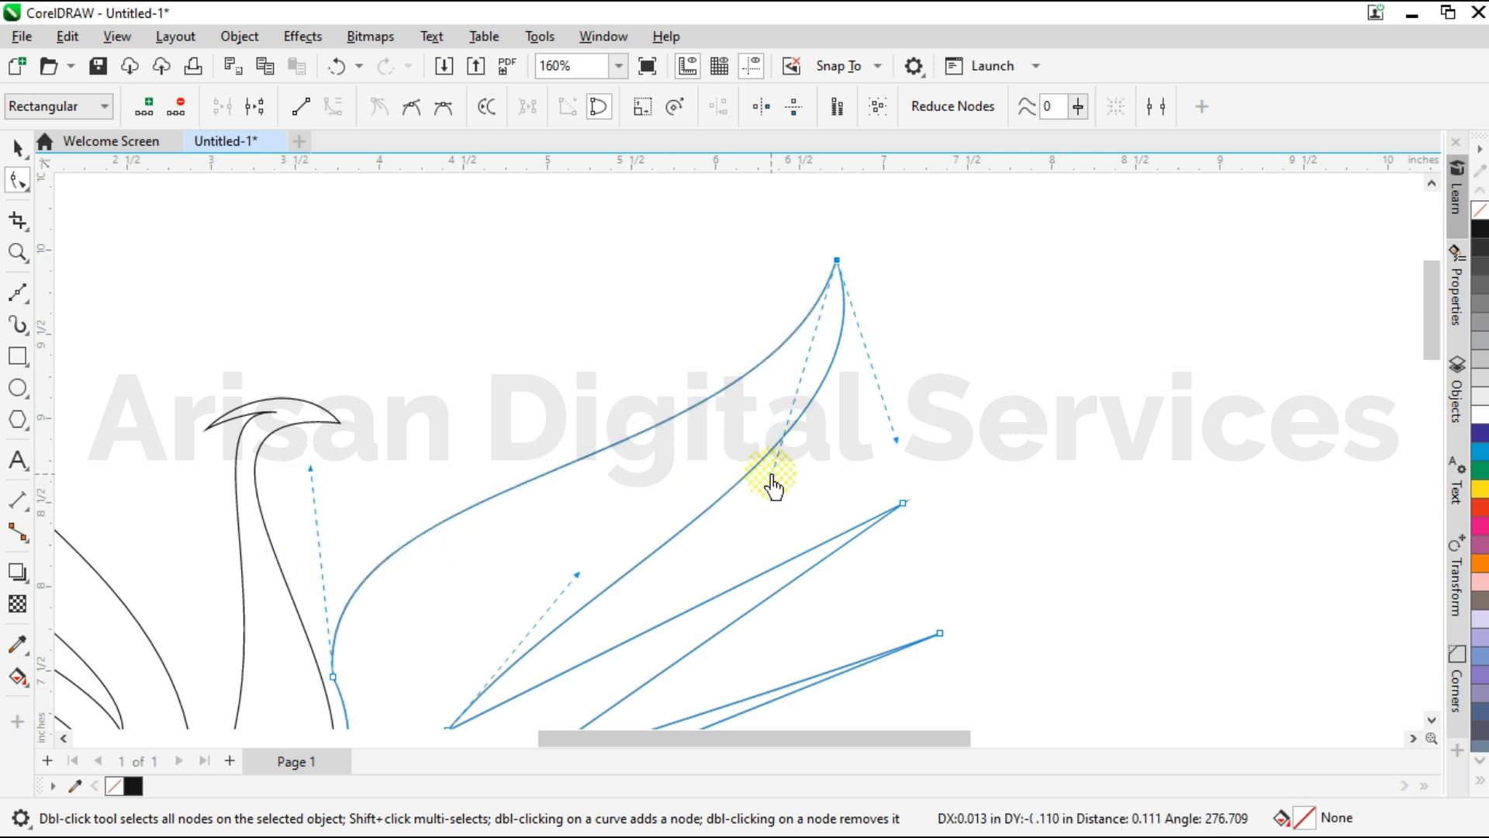
drag(896, 443, 918, 456)
scroll(730, 458, down, 1)
click(544, 632)
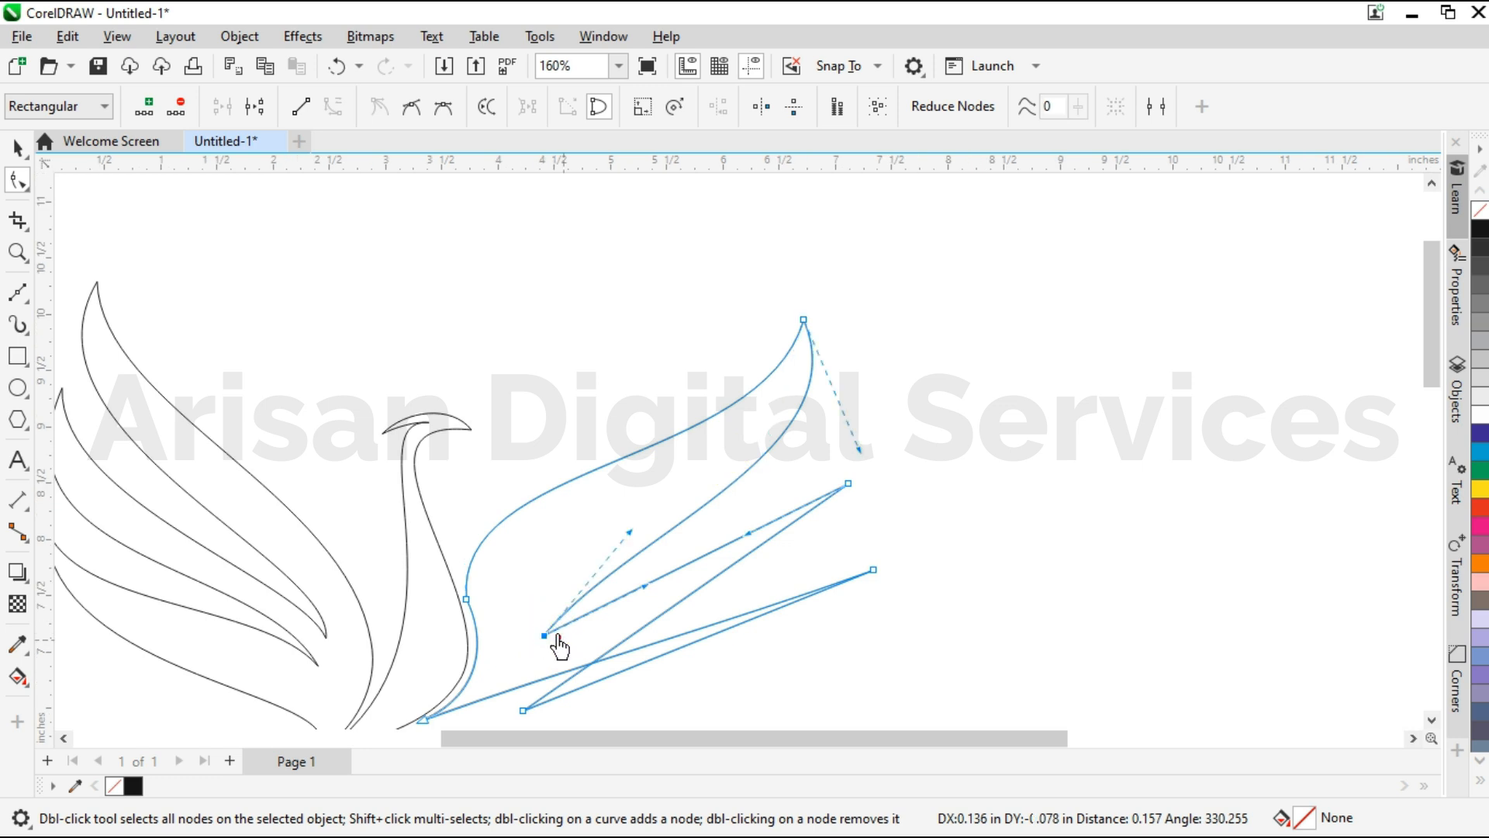
scroll(556, 632, up, 1)
drag(642, 508, 524, 552)
drag(797, 502, 797, 503)
drag(972, 425, 983, 435)
drag(530, 536, 531, 523)
scroll(666, 506, down, 1)
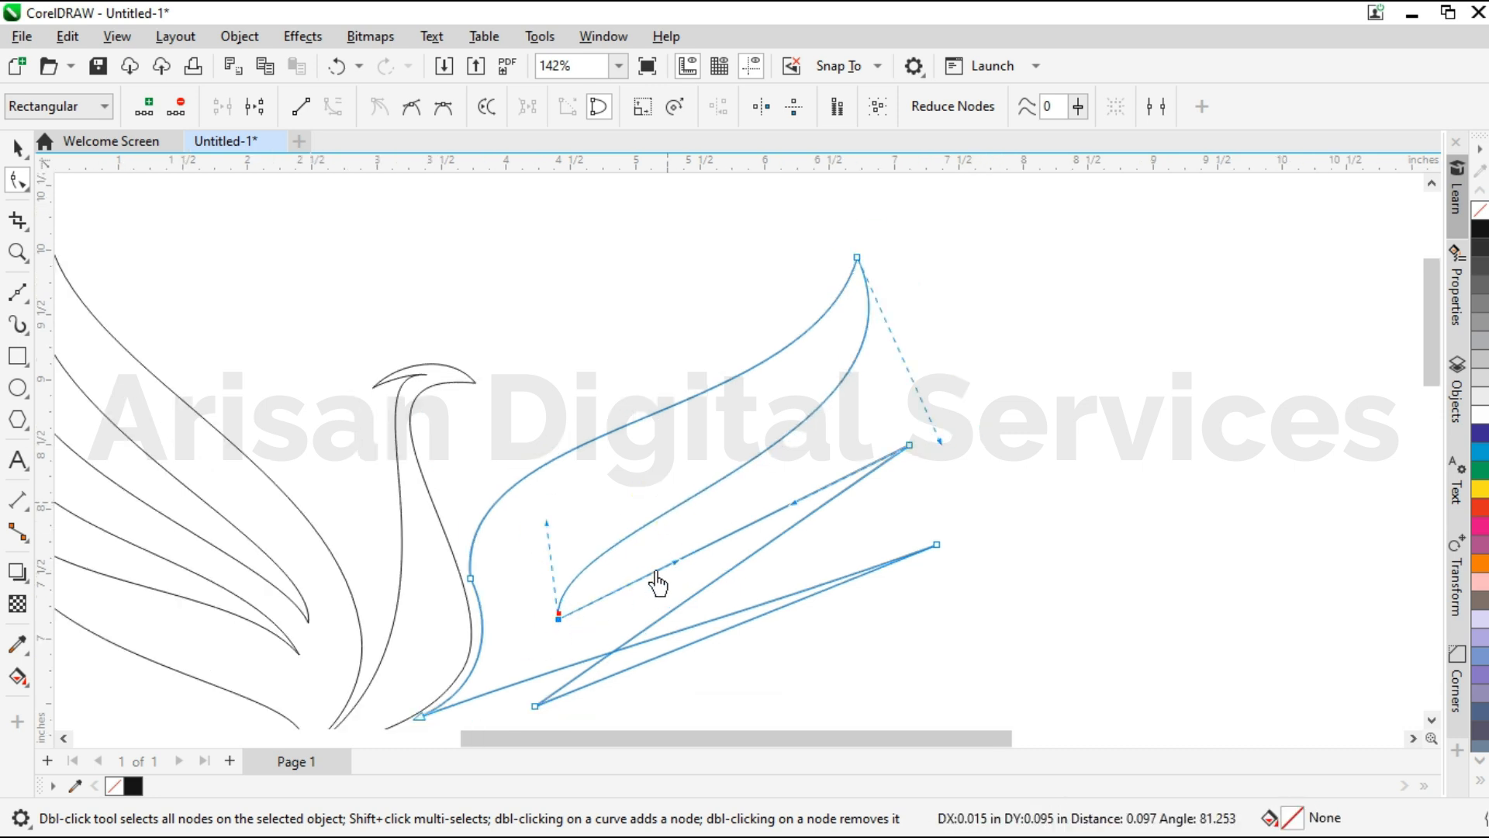
Curve both edges of the right wing's middle feather by pulling the handles at its tip and the upper notch.
scroll(658, 583, up, 1)
click(681, 601)
drag(574, 558, 981, 377)
drag(988, 496, 1011, 525)
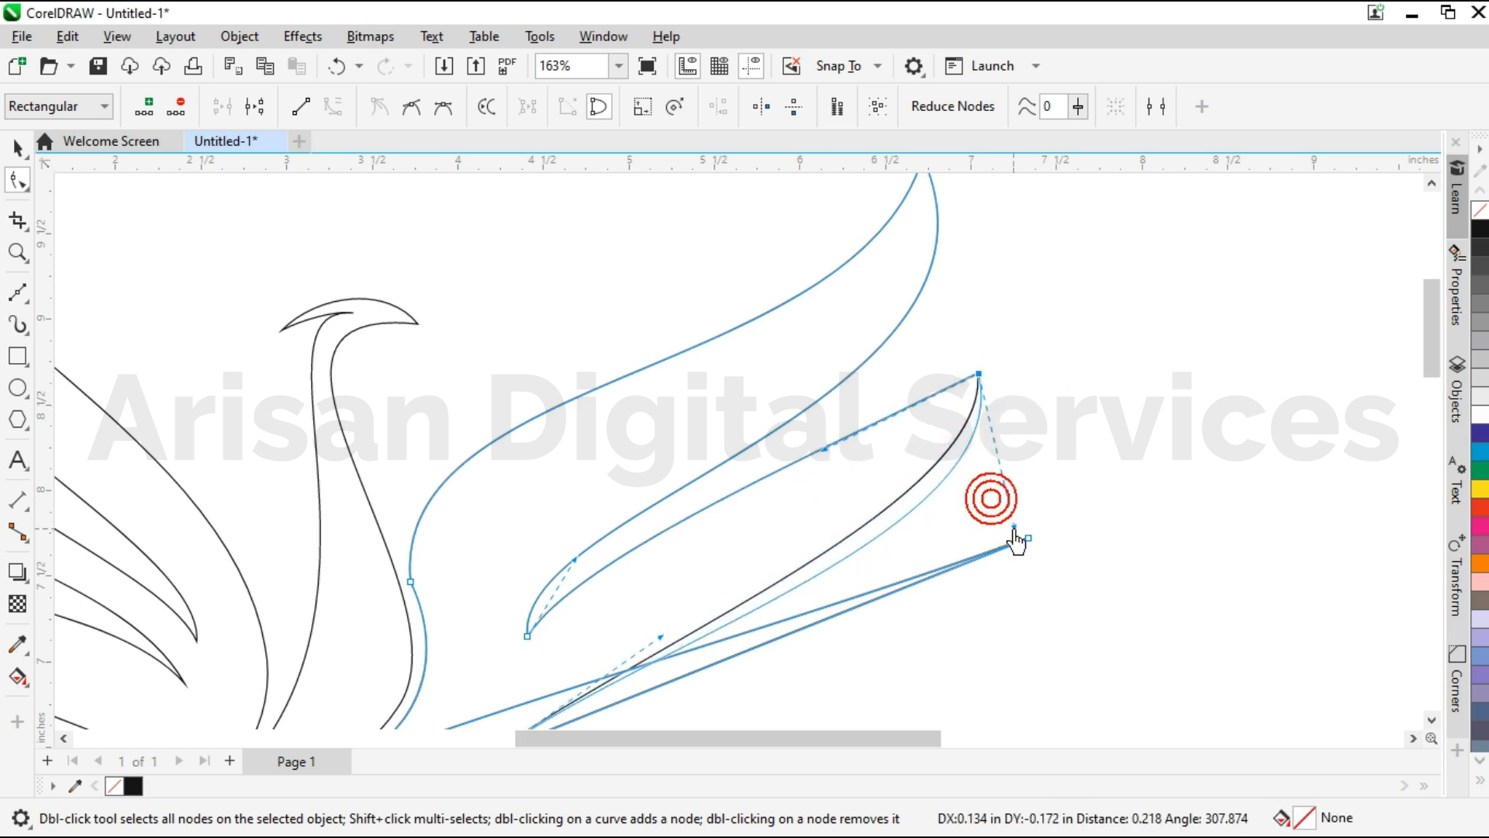
click(526, 639)
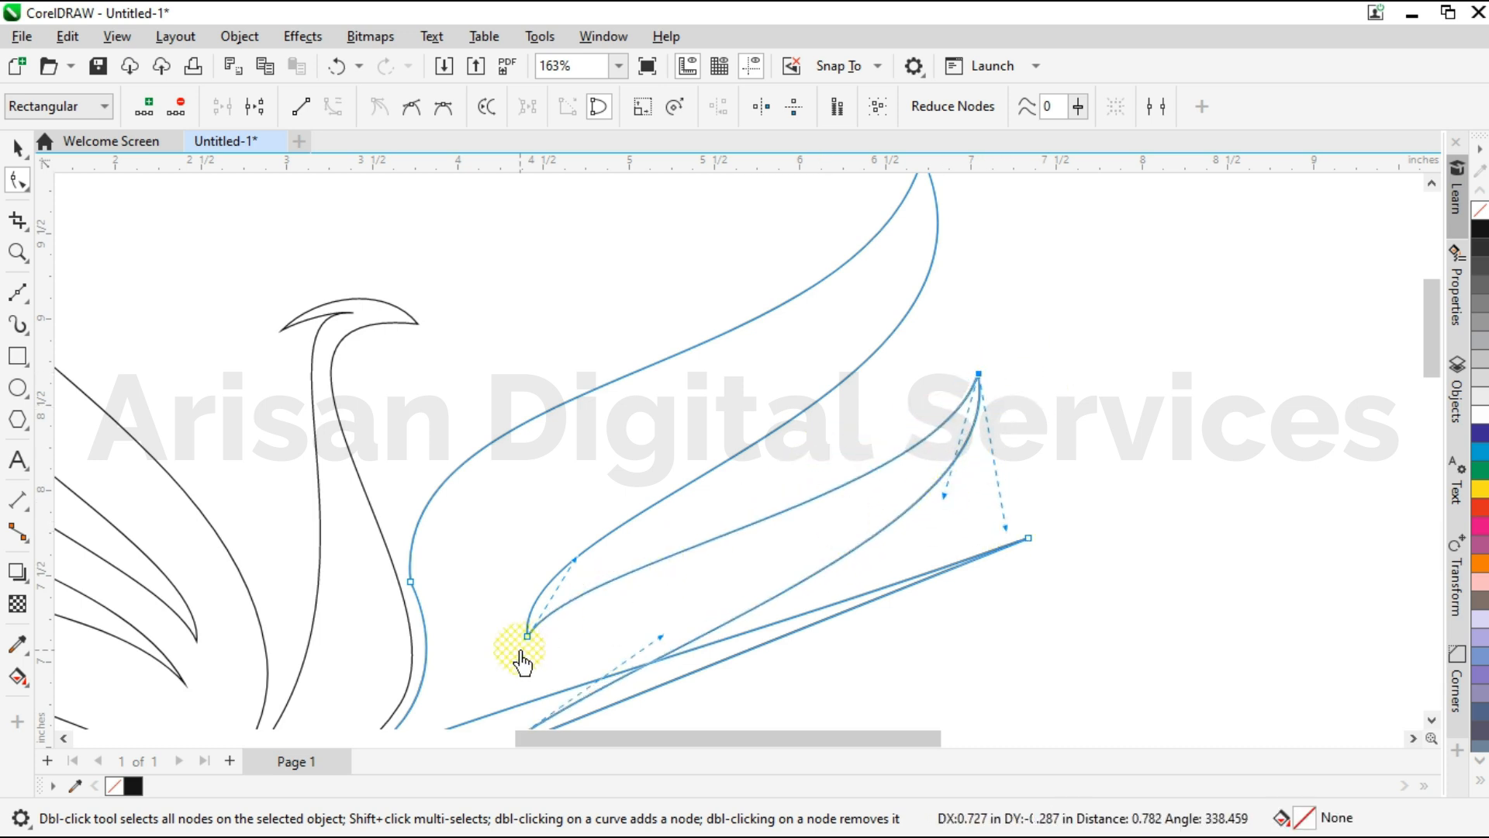
drag(575, 558, 589, 526)
drag(945, 498, 943, 506)
Reposition the right wing's upper and lower notch nodes closer to the body.
scroll(936, 425, down, 1)
drag(603, 672, 556, 680)
click(560, 659)
scroll(622, 675, up, 3)
drag(631, 527, 569, 580)
Fine-tune the inner edge of the right wing with the handles at its shoulder and base nodes.
scroll(618, 595, down, 2)
click(538, 513)
scroll(531, 524, up, 3)
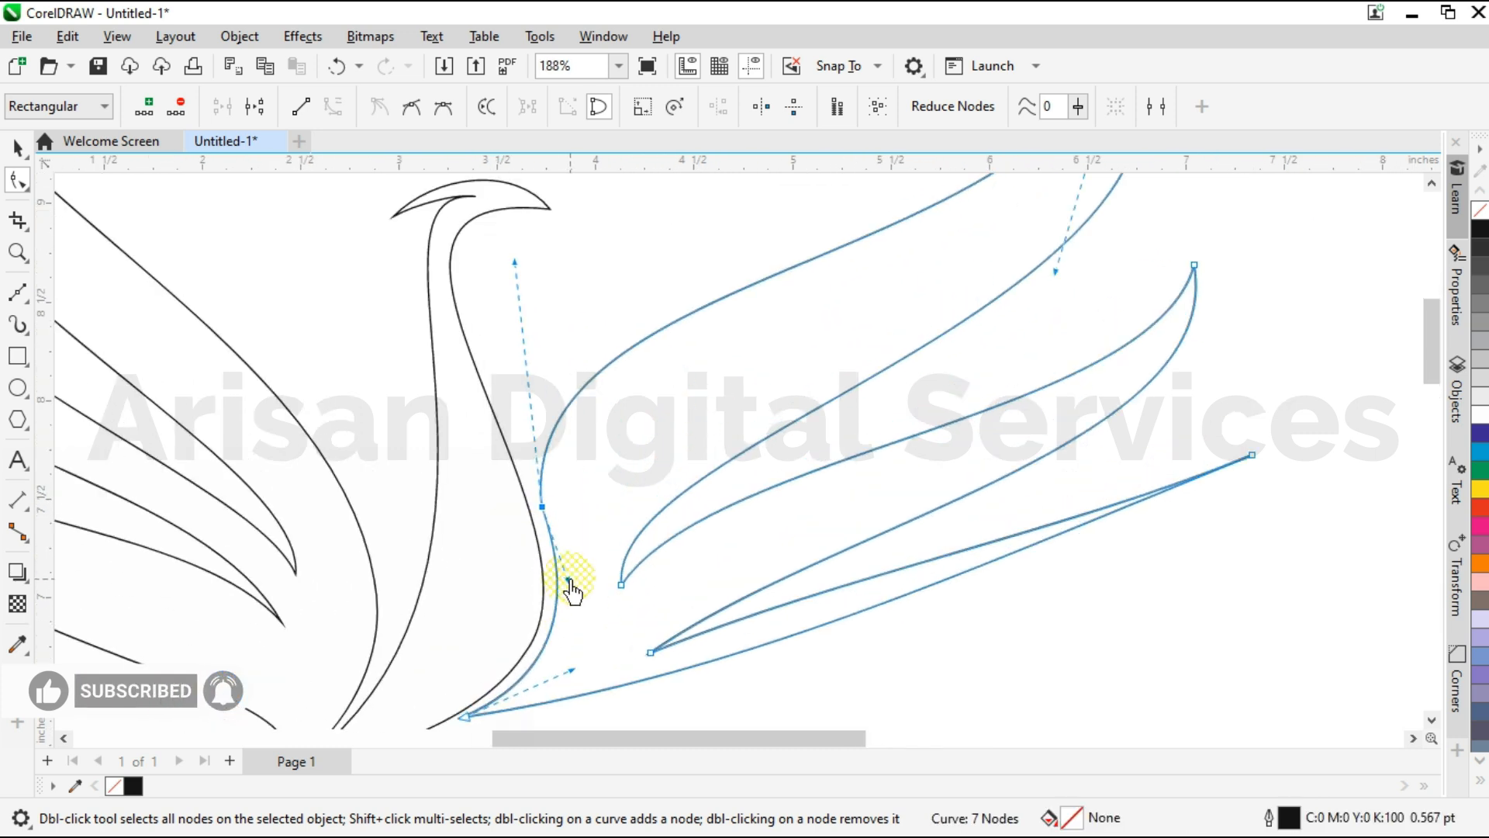
drag(569, 667, 573, 669)
Add a node on the right wing's lower edge near the base and adjust its position and handles.
scroll(636, 582, down, 2)
scroll(636, 703, up, 2)
mouse_move(738, 639)
mouse_down()
mouse_move(515, 691)
mouse_move(516, 708)
mouse_move(526, 697)
mouse_up()
click(543, 670)
scroll(517, 711, up, 2)
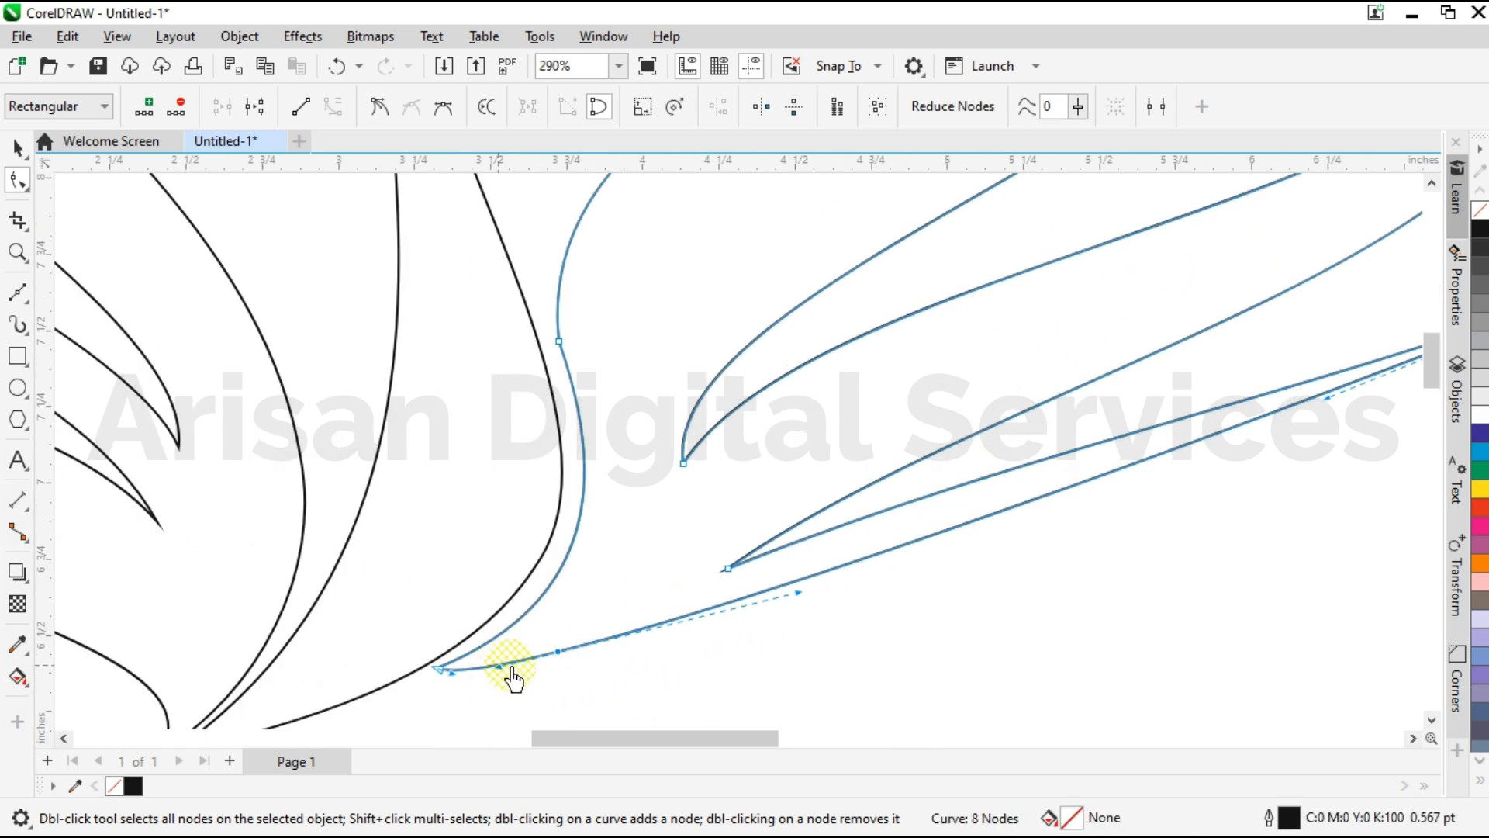
scroll(511, 667, up, 2)
drag(601, 636, 522, 610)
drag(412, 641, 466, 651)
Bend the right wing's lower edge downward around the added node by adjusting the handles on both sides.
scroll(429, 660, down, 2)
drag(760, 469, 734, 609)
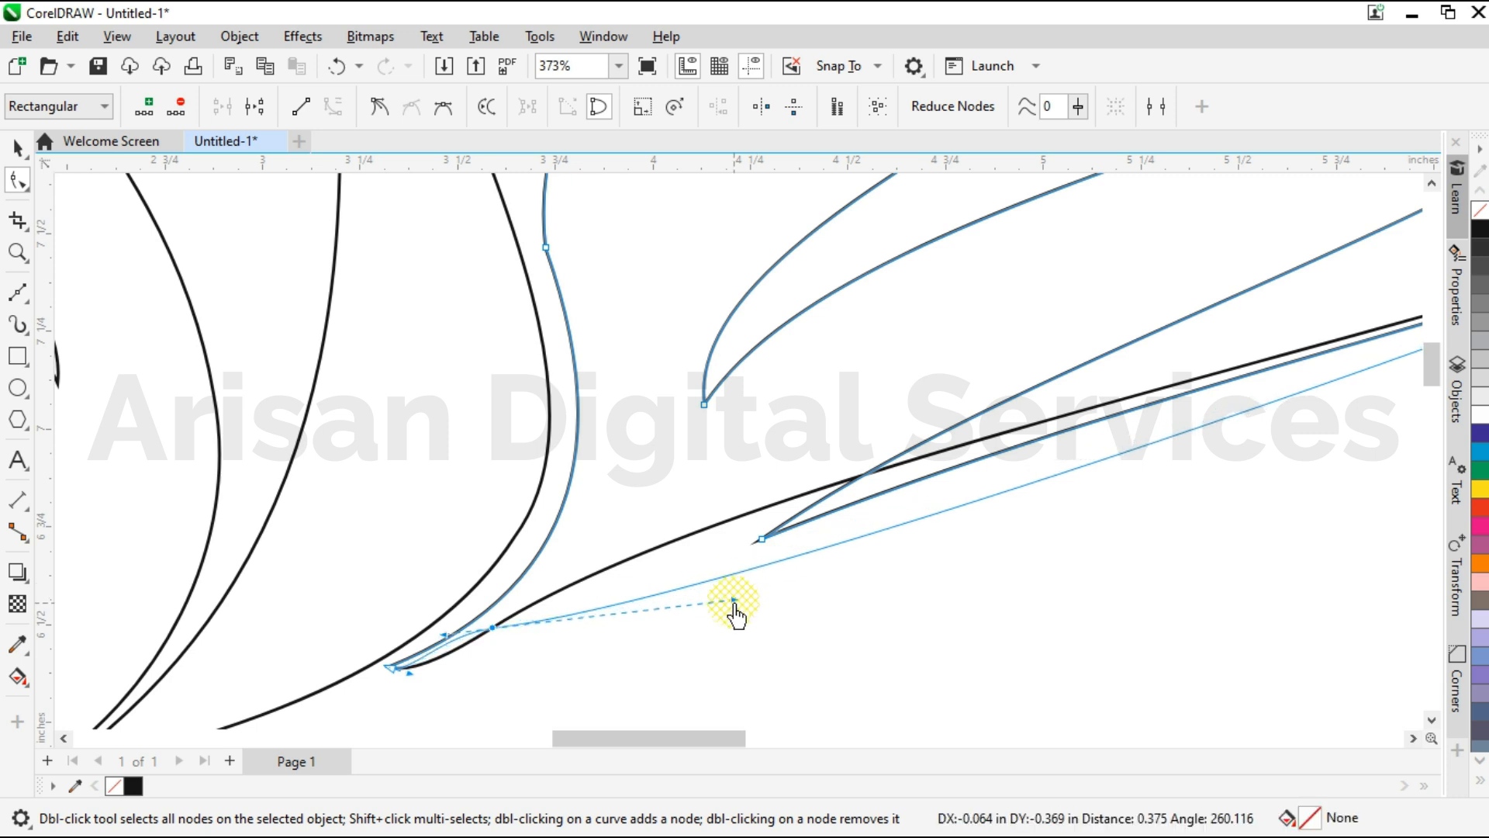
scroll(415, 626, down, 1)
drag(588, 599, 593, 595)
scroll(593, 595, up, 2)
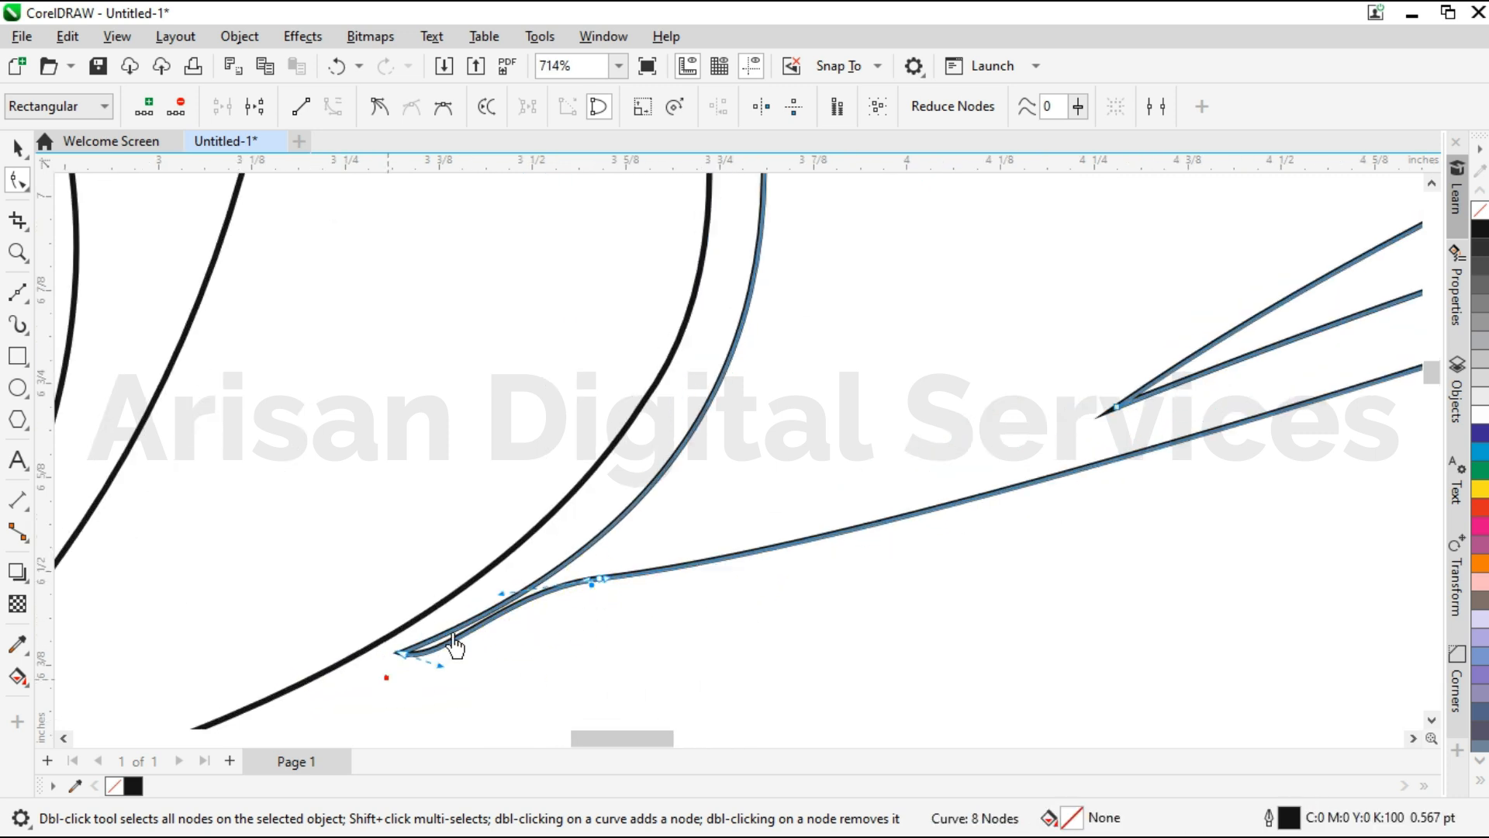
drag(497, 602, 517, 655)
Rework the node near the right wing's base to leave a short rounded curve beneath the body.
scroll(522, 651, down, 1)
scroll(515, 655, down, 1)
click(575, 603)
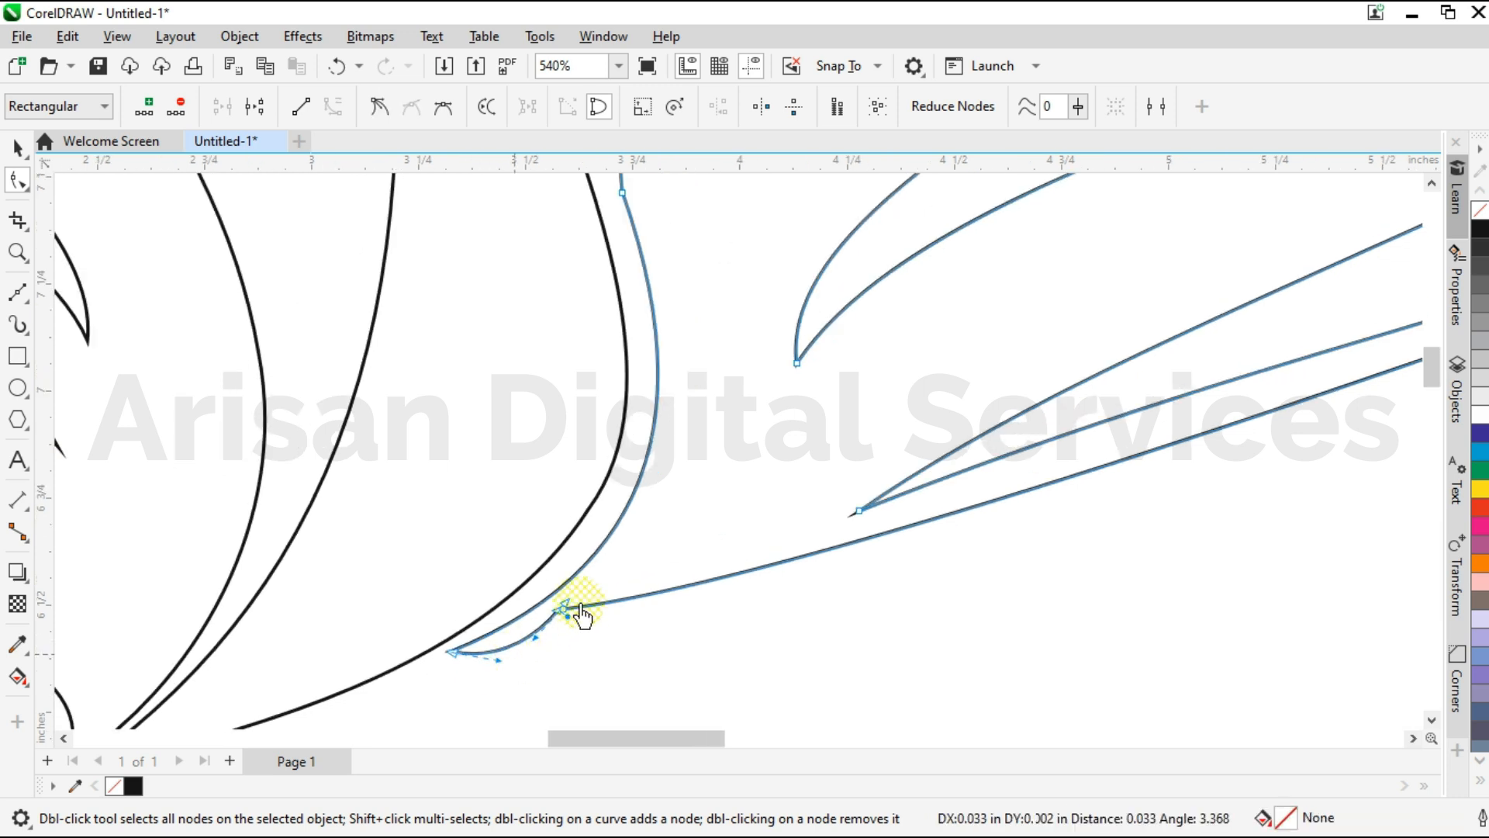
drag(594, 587, 616, 629)
scroll(539, 663, down, 3)
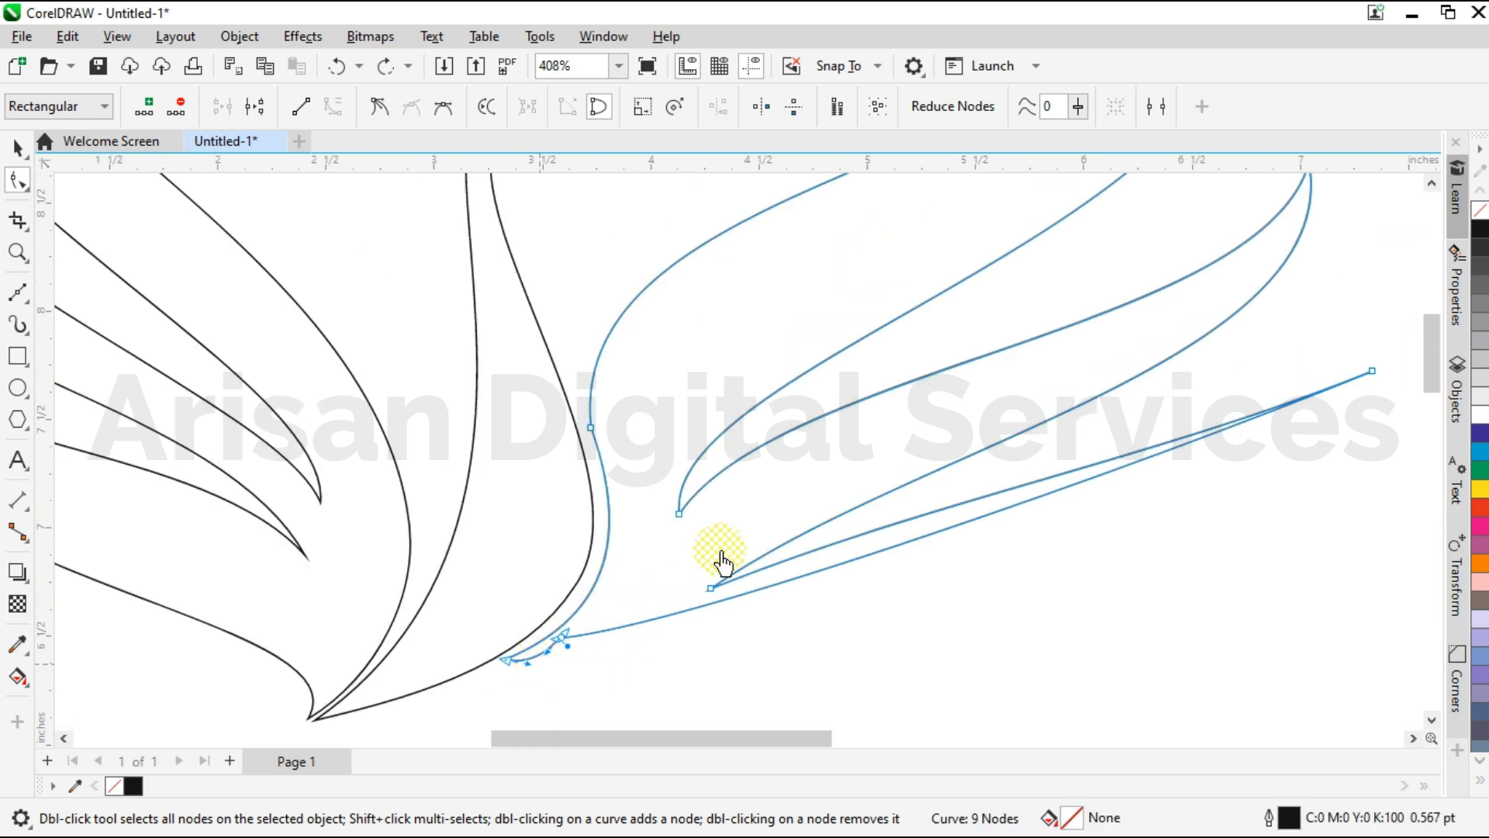
Move the right wing's upper notch upward and readjust its handle and the lower handle at the top feather's tip.
scroll(721, 574, down, 1)
drag(663, 553, 658, 527)
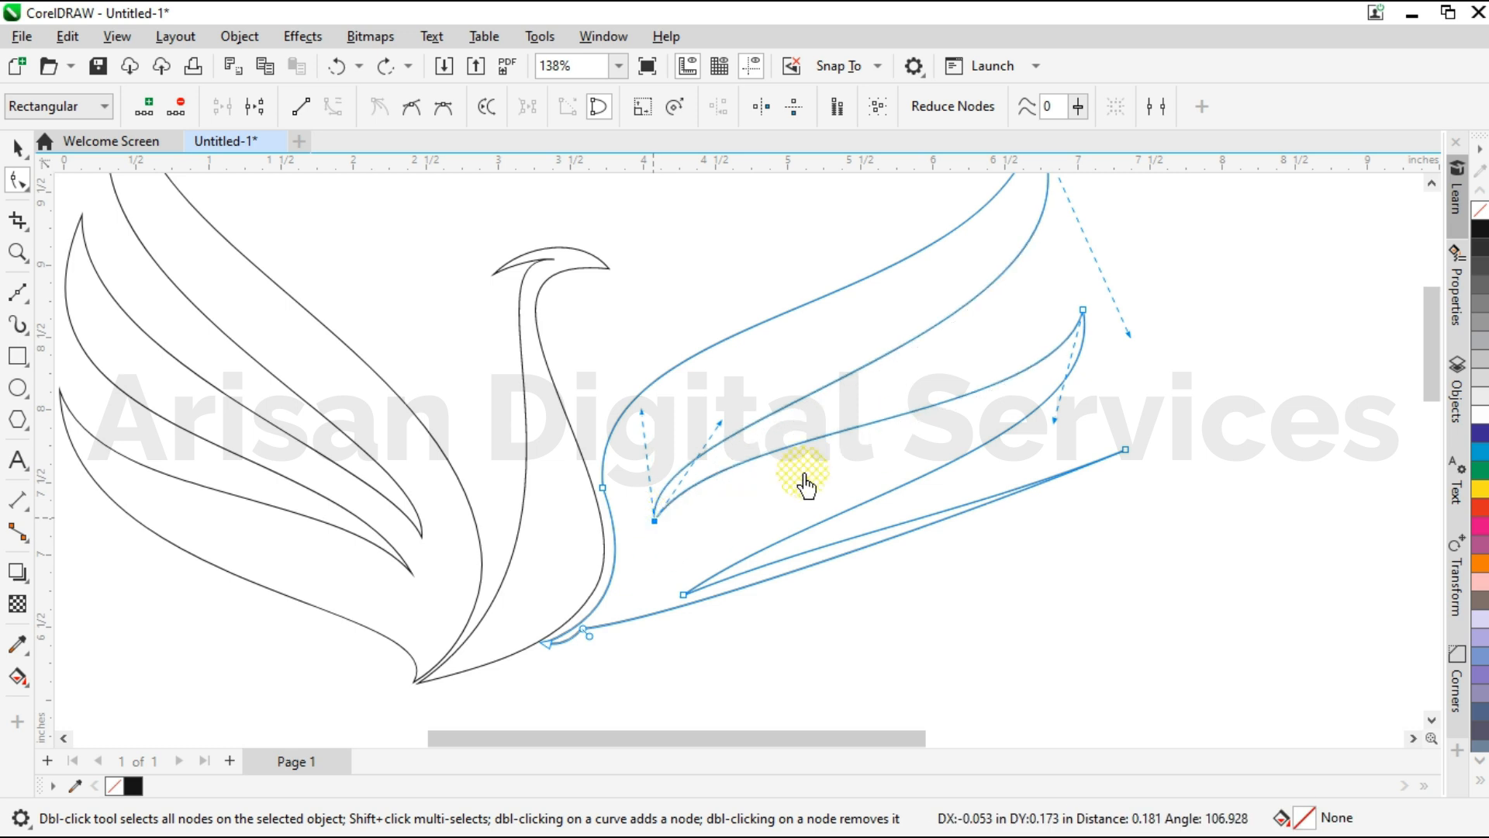
drag(722, 425, 722, 422)
drag(1129, 335, 1132, 346)
Move the right wing's middle feather tip up and inward, and readjust its two handles.
drag(740, 738, 773, 738)
scroll(828, 609, down, 1)
scroll(981, 401, up, 1)
mouse_move(960, 373)
mouse_down()
mouse_move(907, 415)
mouse_move(939, 359)
mouse_up()
drag(963, 492, 981, 503)
drag(911, 469, 913, 473)
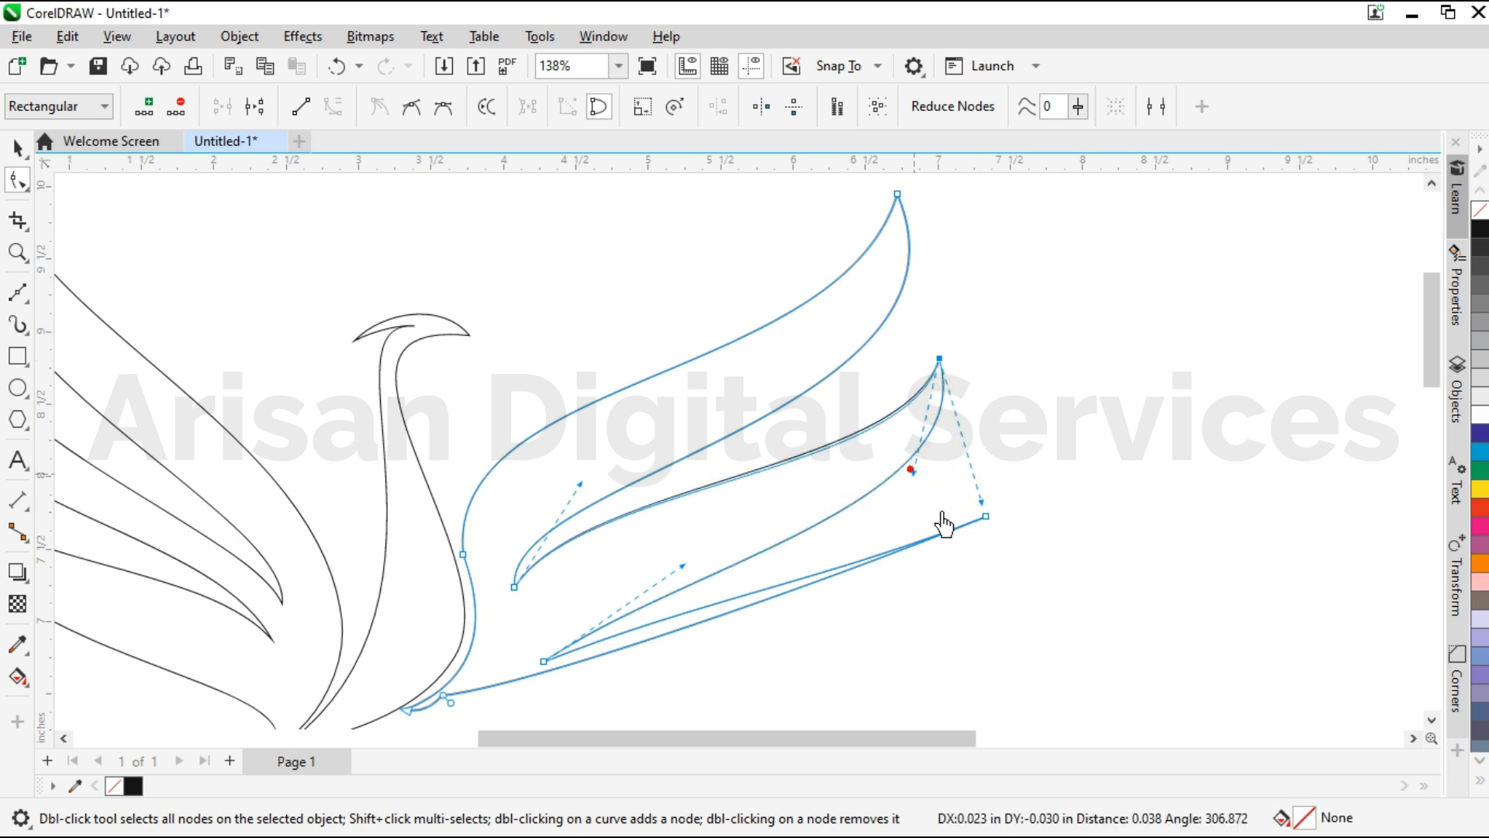
drag(1008, 526, 1013, 543)
drag(913, 476, 907, 473)
Round the right wing's bottom feather by repositioning its tip and pulling the tip's lower-edge handle downward.
click(831, 591)
drag(843, 556, 836, 596)
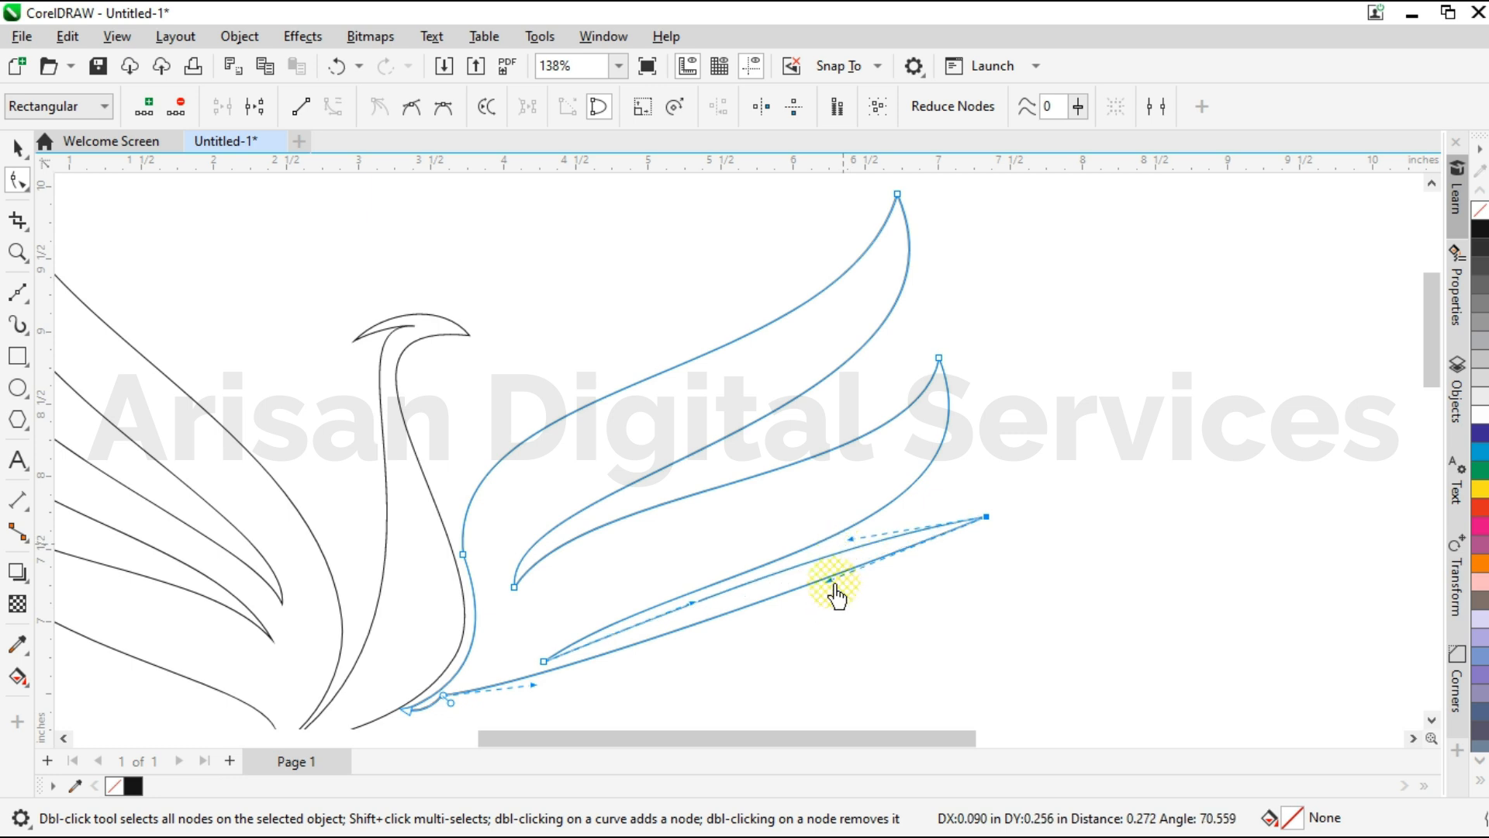
drag(987, 639, 984, 640)
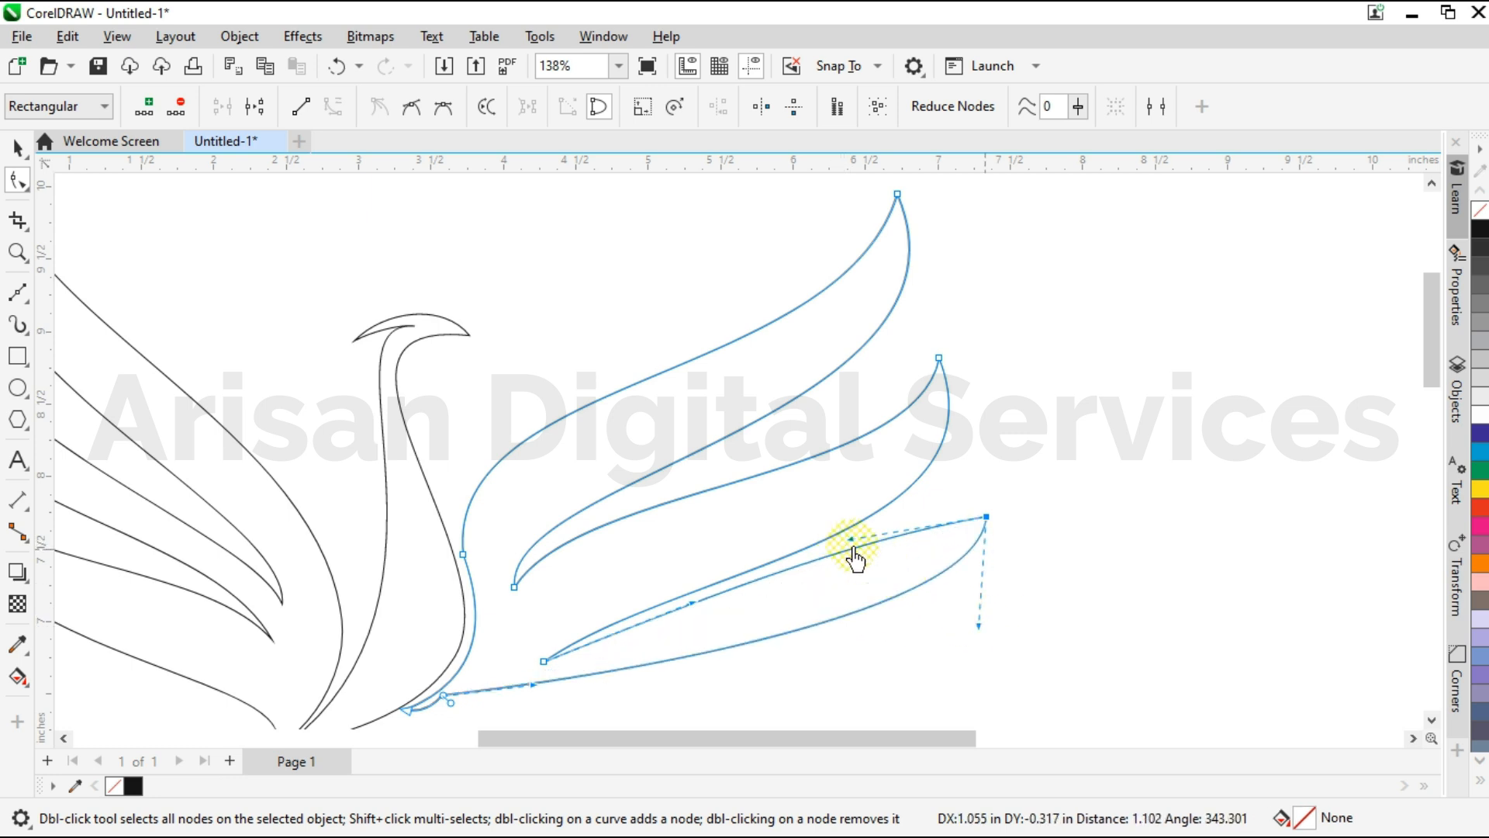
drag(986, 517, 973, 507)
drag(802, 741, 835, 745)
Curve the lower notch between the right wing's middle and bottom feathers, adjusting the notch handles and both feather tips.
scroll(892, 531, up, 1)
scroll(920, 521, down, 1)
scroll(512, 646, up, 1)
drag(655, 588, 371, 660)
drag(612, 495, 406, 546)
drag(1196, 479, 1206, 488)
drag(363, 680, 424, 598)
drag(1132, 421, 1133, 408)
drag(1119, 609, 1032, 569)
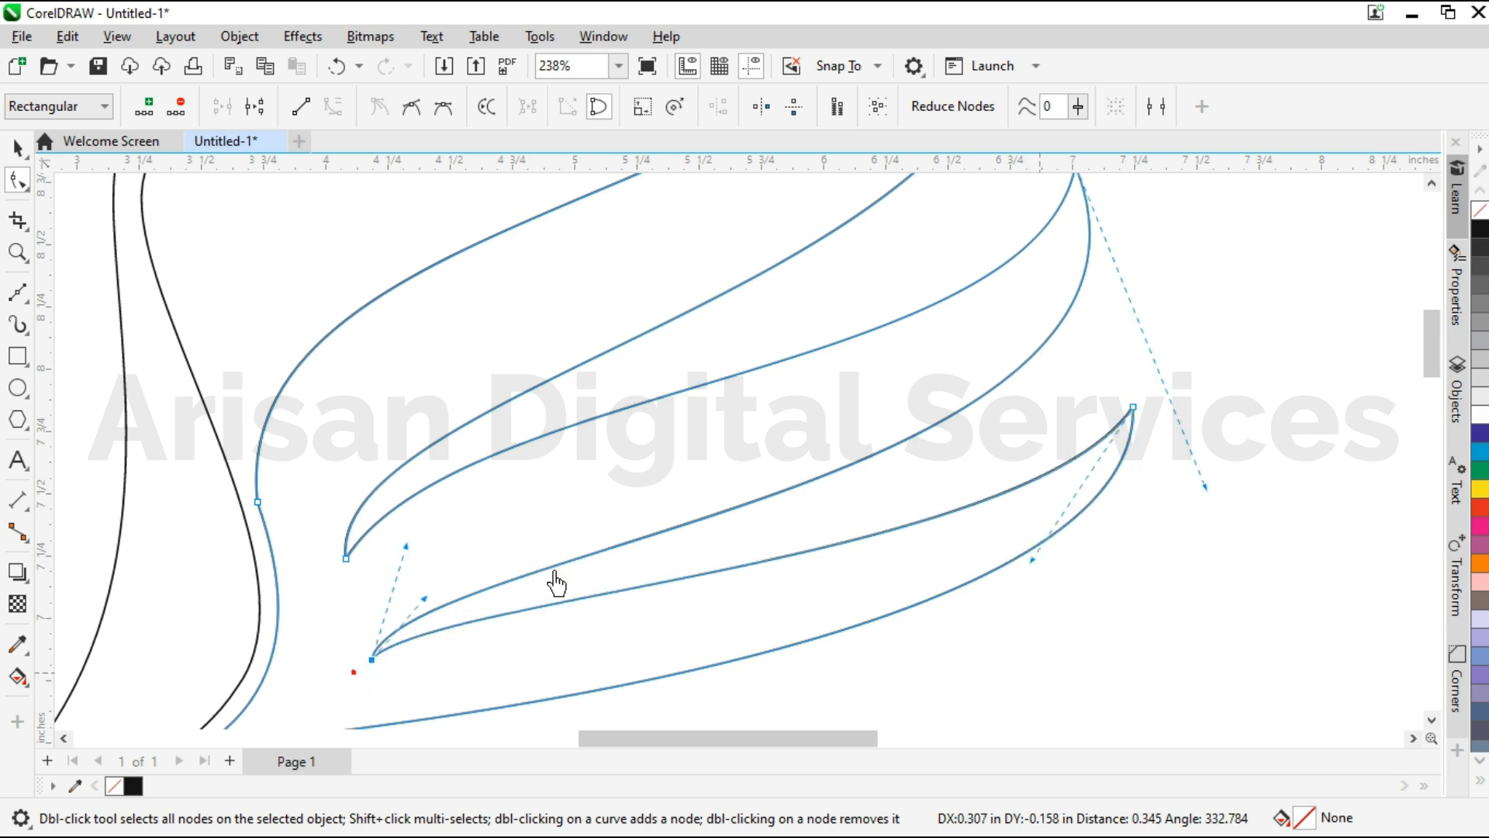
Steepen the lower notch's handles and extend the middle feather tip's handle slightly outward.
drag(432, 529, 454, 481)
drag(1205, 487, 1213, 497)
drag(356, 683, 436, 572)
scroll(844, 553, down, 2)
scroll(585, 658, up, 2)
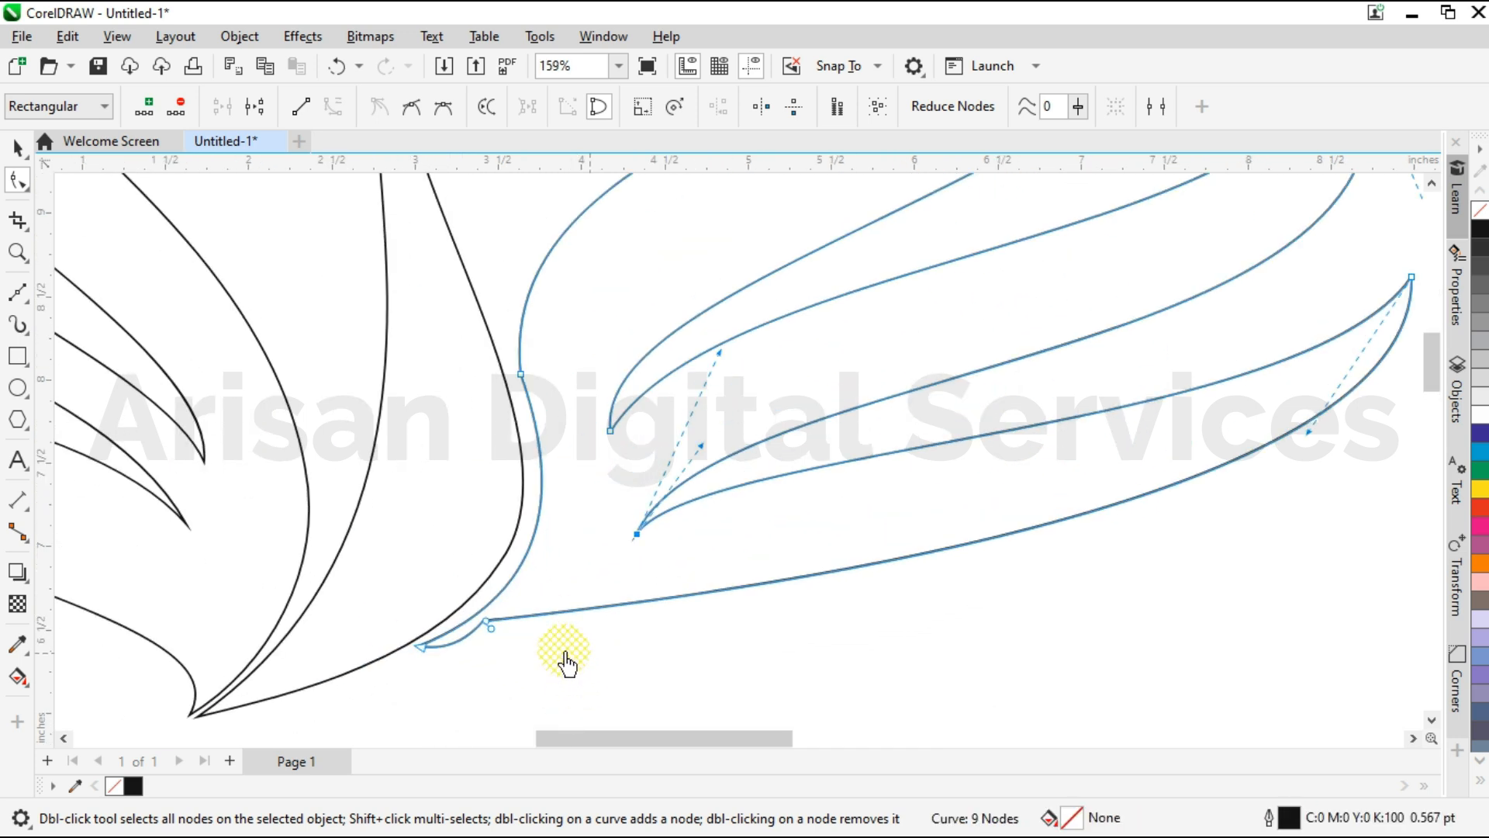
Deepen the bottom feather's lower edge by lowering its tip handle and swinging the handle near the wing's base upward.
scroll(903, 601, up, 2)
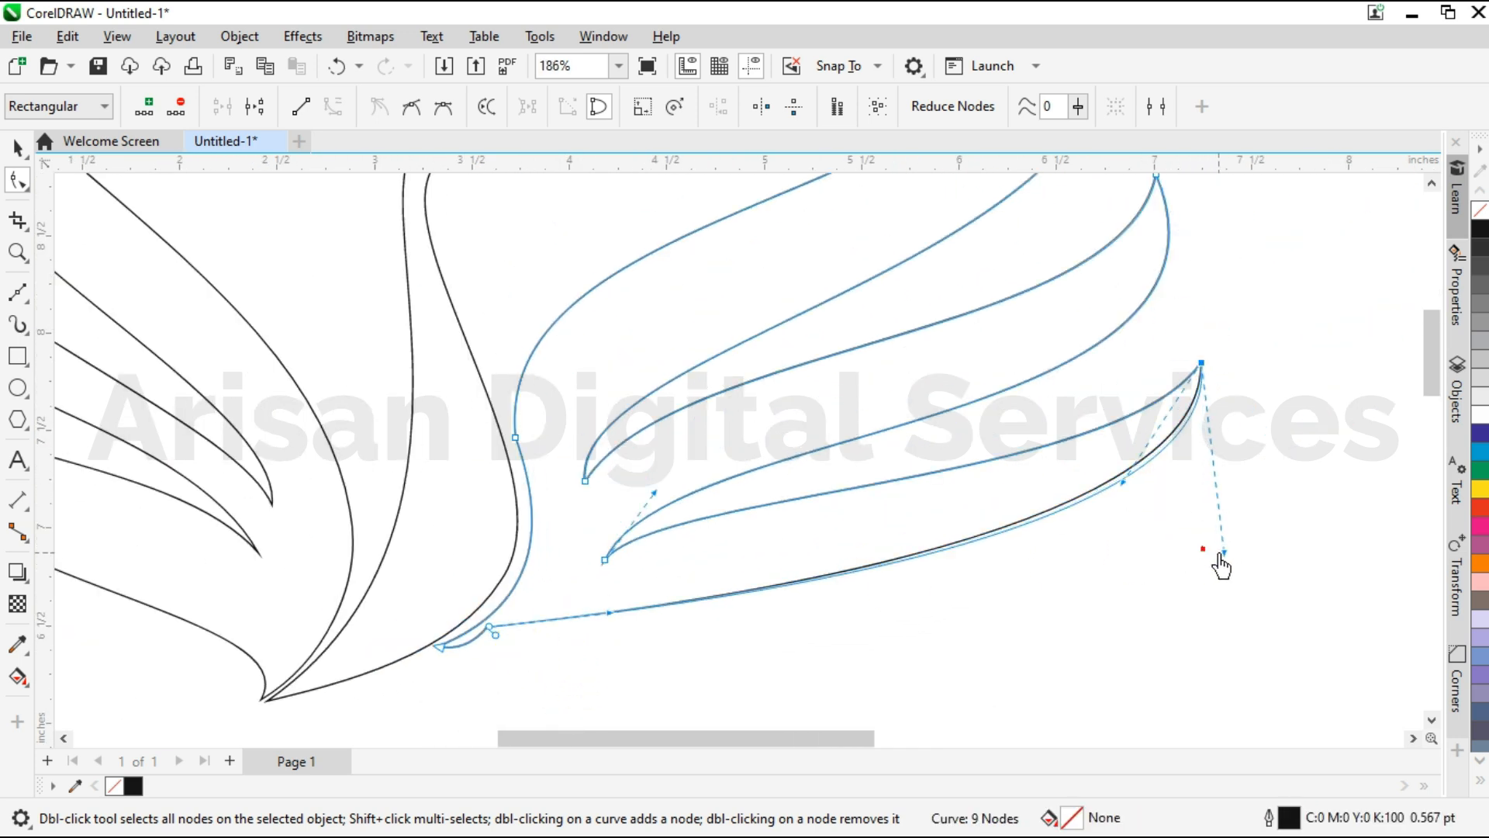
drag(1222, 567, 1217, 591)
drag(607, 615, 553, 559)
drag(1218, 588, 1214, 615)
drag(1123, 483, 1128, 488)
scroll(1152, 698, down, 1)
scroll(677, 668, up, 2)
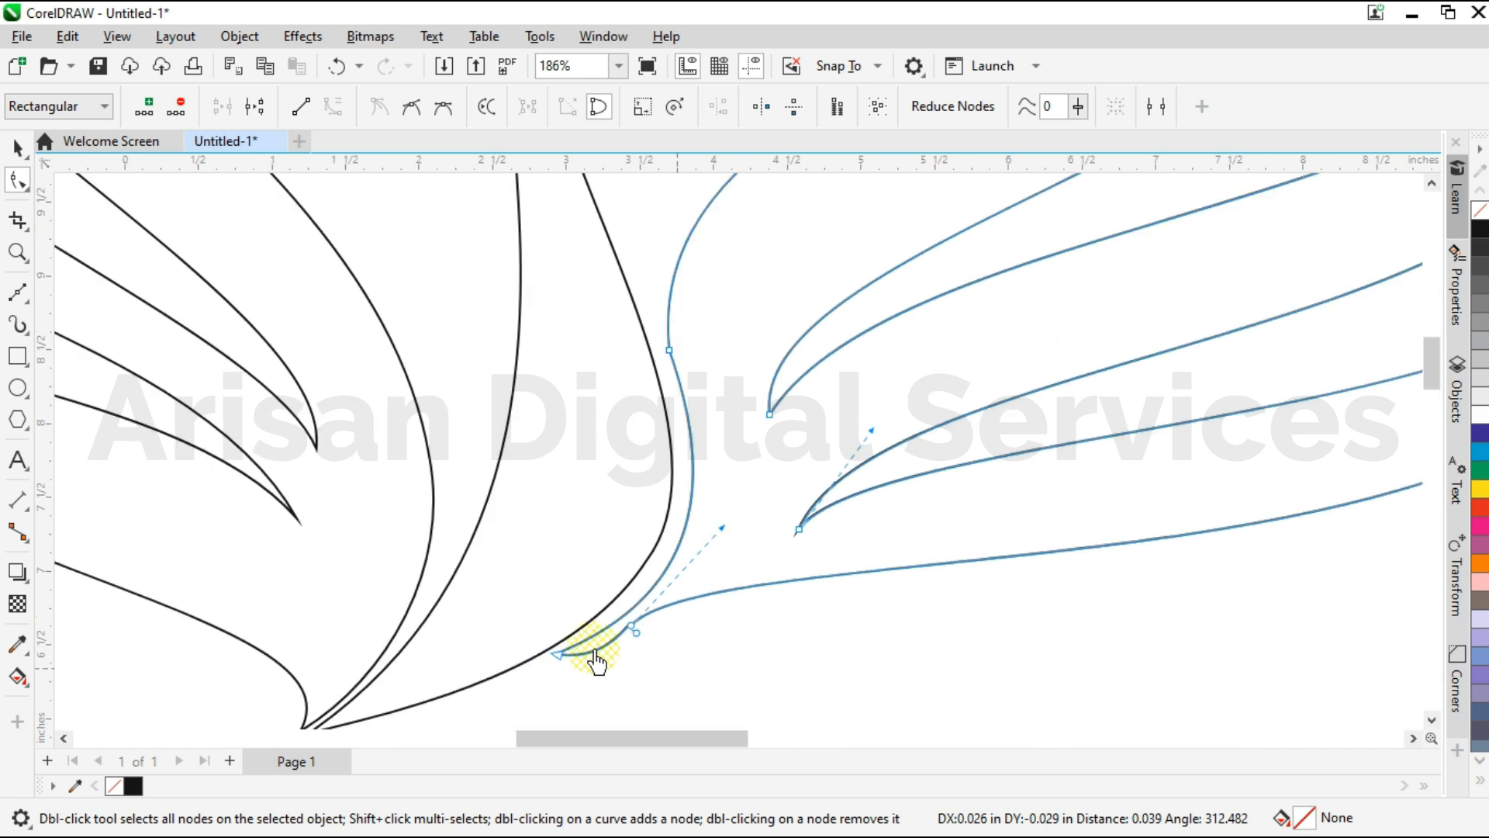
Fine-tune the junction near the right wing's base and adjust the handle under the small tail's tip.
scroll(595, 661, up, 3)
mouse_move(730, 570)
mouse_down()
mouse_move(727, 551)
mouse_move(729, 580)
mouse_up()
scroll(729, 557, up, 3)
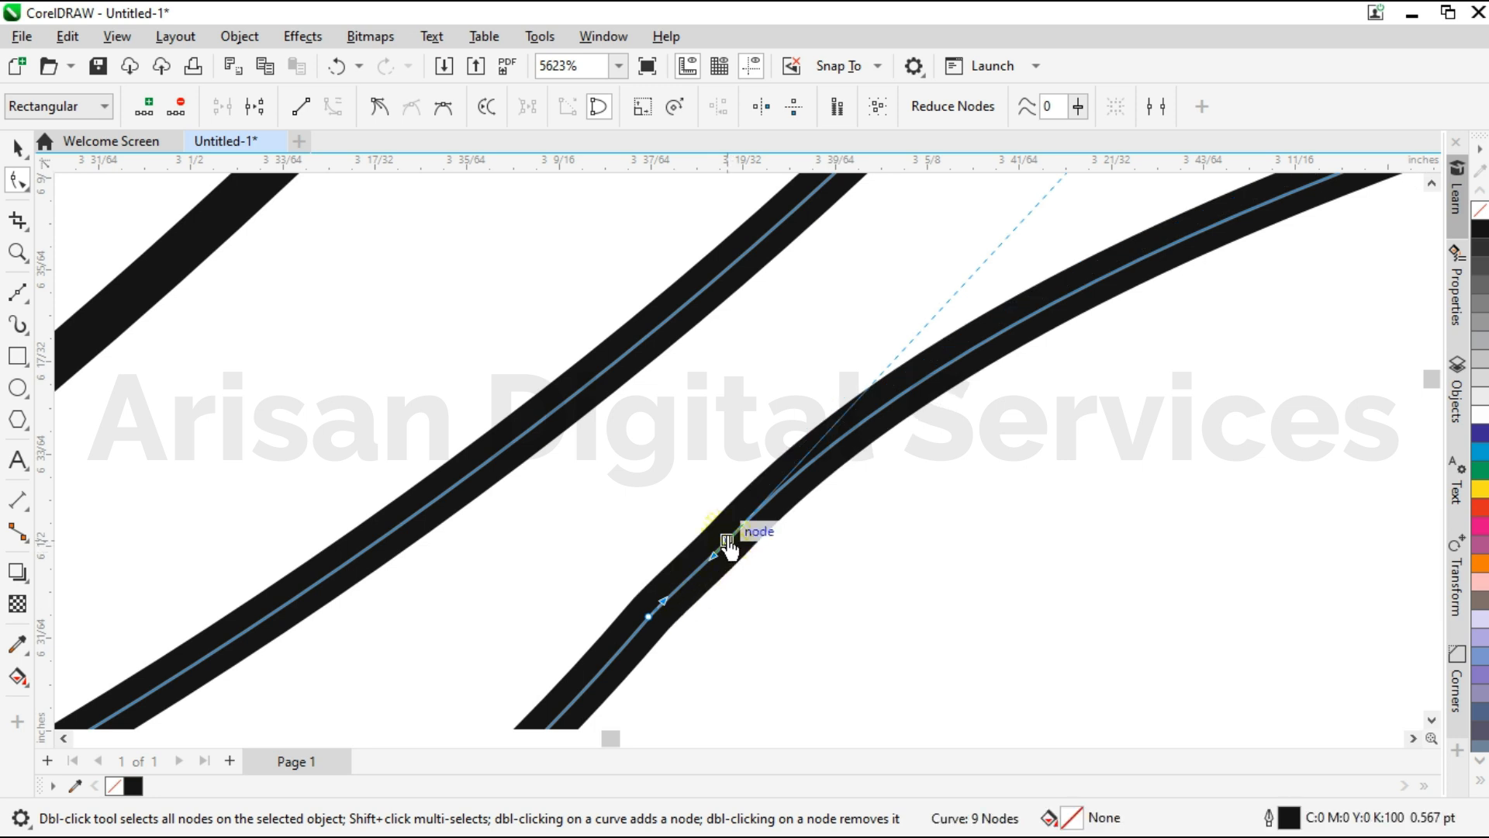
scroll(704, 605, down, 5)
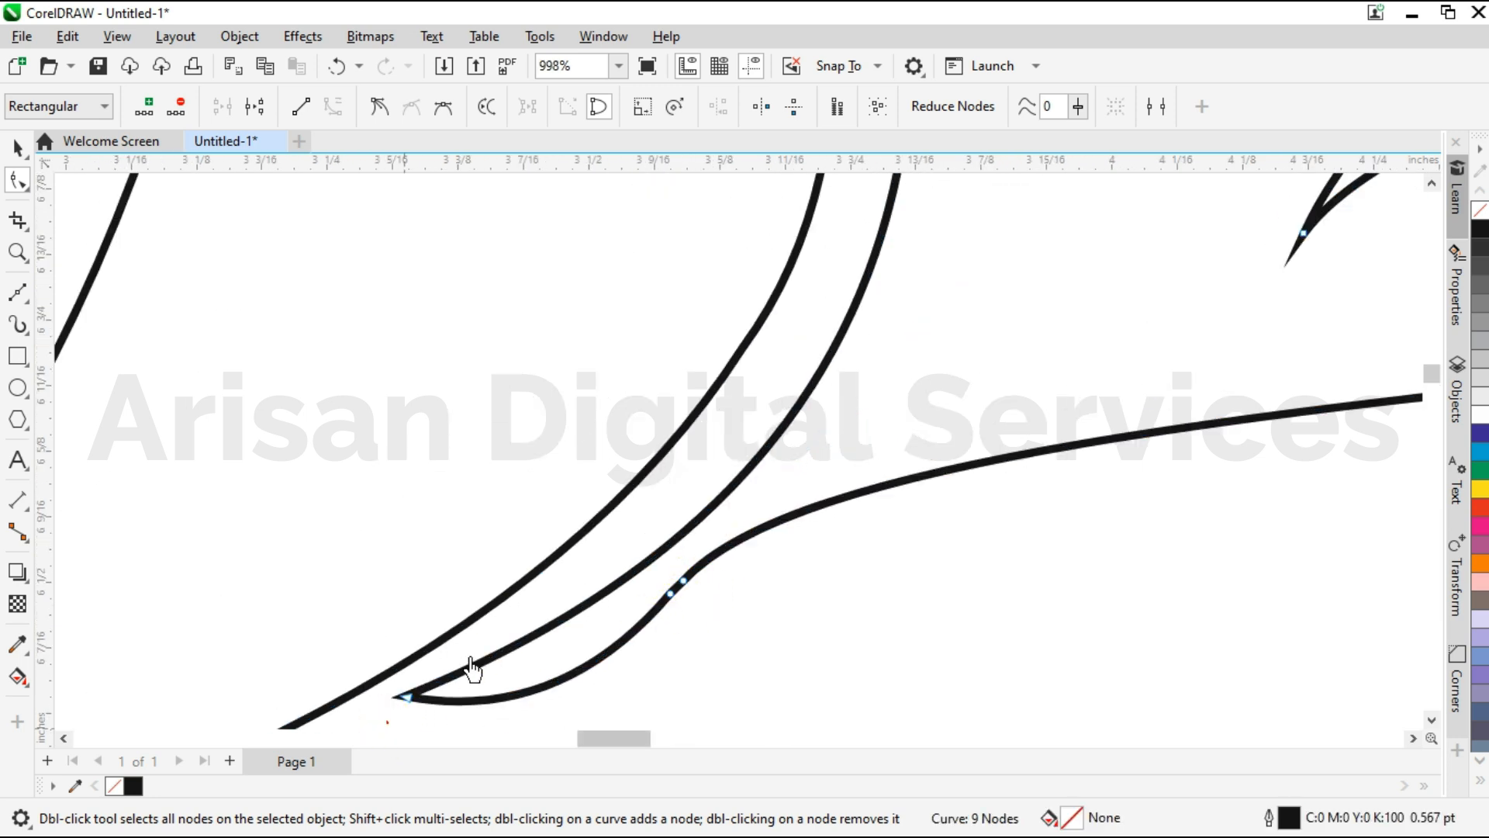
drag(524, 711, 508, 698)
drag(1005, 454, 797, 629)
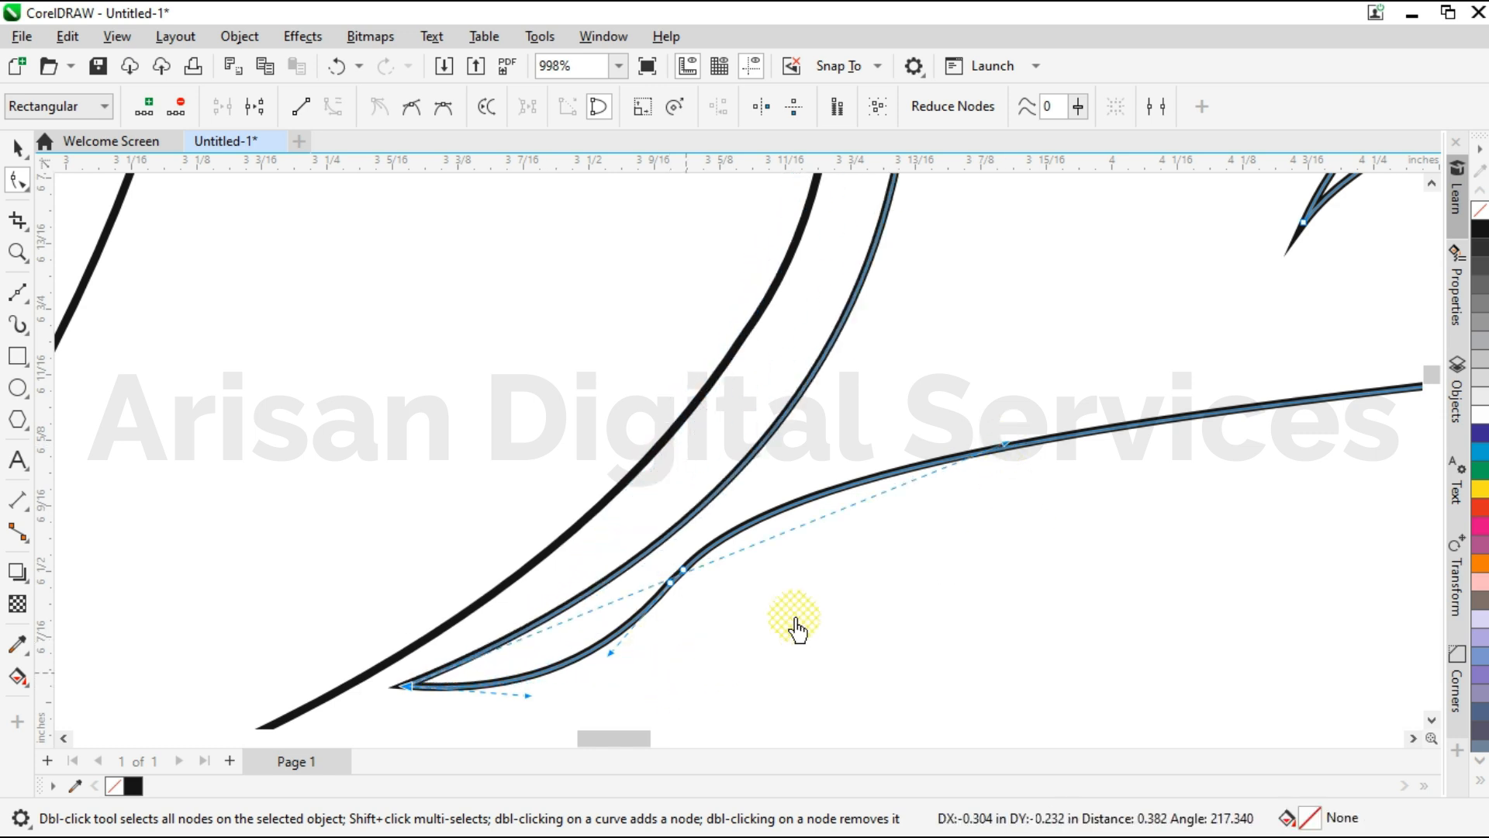
key(ctrl+z)
scroll(716, 656, down, 2)
scroll(676, 659, up, 2)
Flatten the lower curve of the right wing's small tail by readjusting the handles at its two ends.
drag(648, 657, 597, 689)
scroll(597, 683, up, 1)
drag(499, 690, 490, 695)
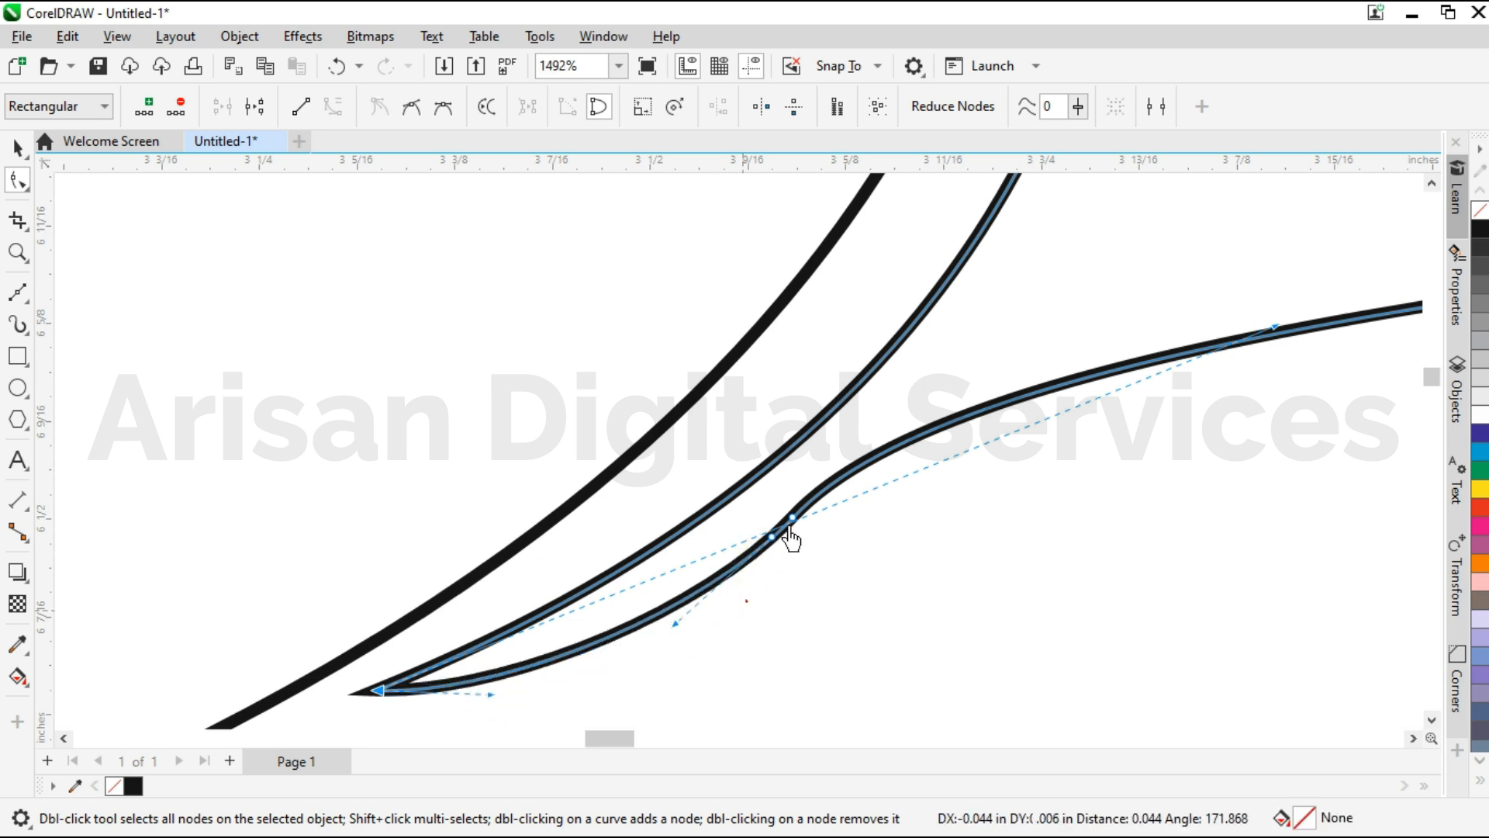
Move the lower of the two nodes where the small tail meets the right wing slightly upward to smooth the junction.
click(791, 518)
scroll(791, 512, up, 2)
shift+click(759, 560)
drag(758, 560, 741, 527)
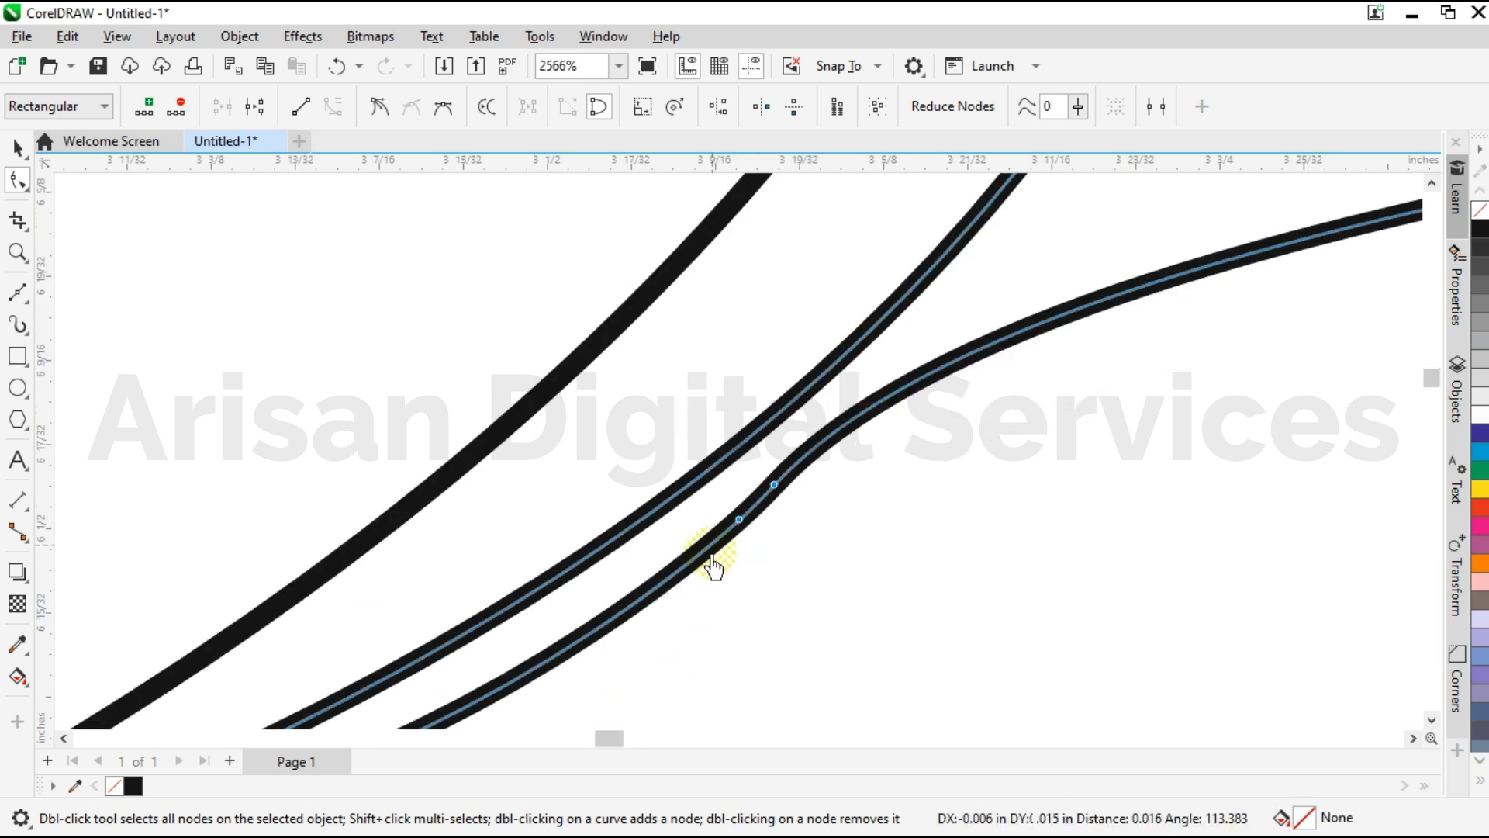
scroll(791, 565, down, 6)
scroll(605, 671, down, 2)
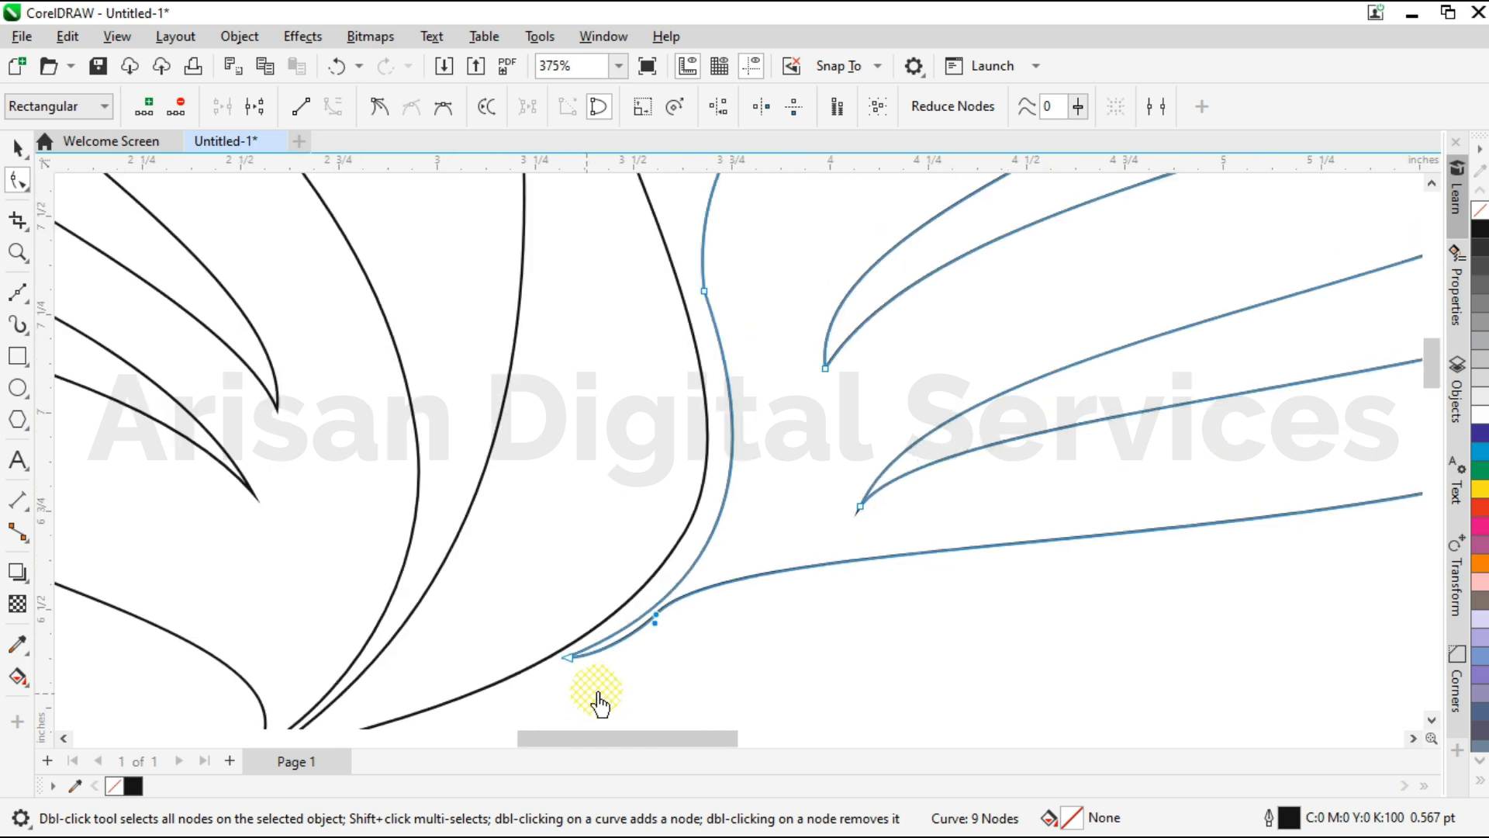
Smooth the right wing's inner edge beside the neck by adjusting the handles above and below its node.
drag(715, 374, 644, 422)
scroll(726, 483, up, 2)
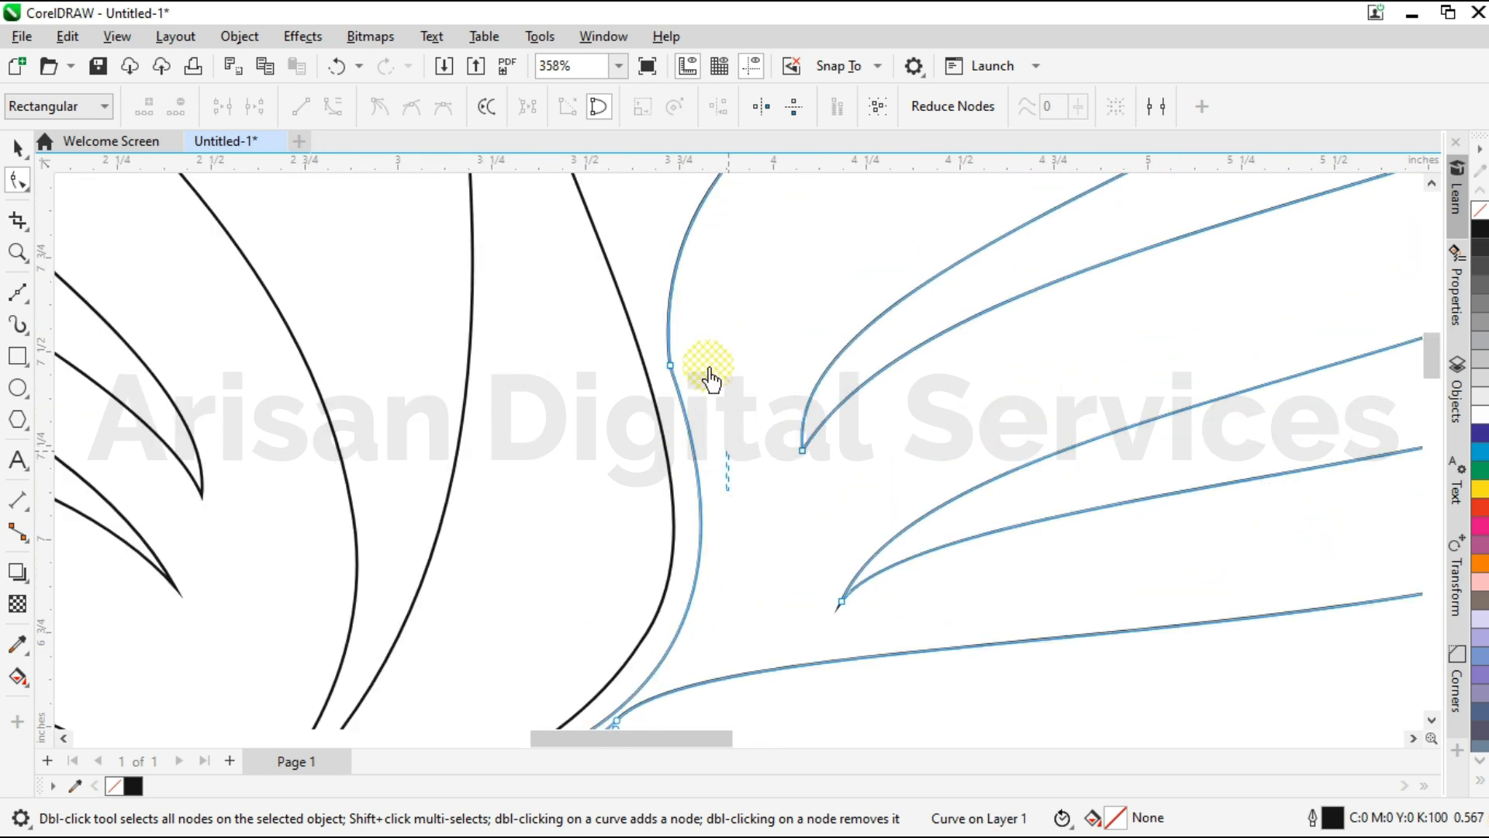
drag(727, 479, 724, 472)
scroll(725, 472, down, 4)
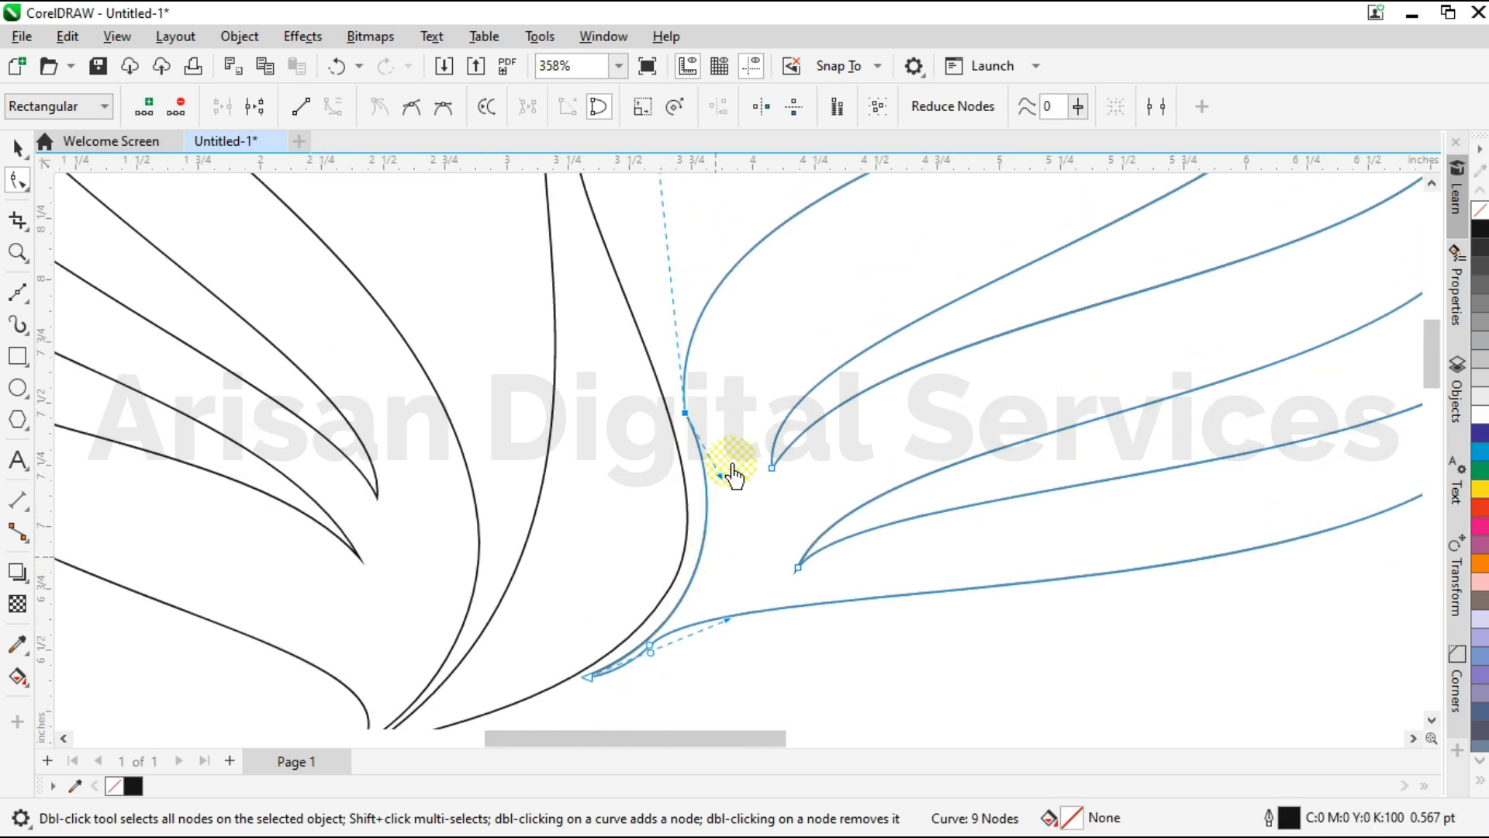
drag(685, 269, 672, 252)
scroll(704, 503, up, 3)
drag(747, 515, 733, 540)
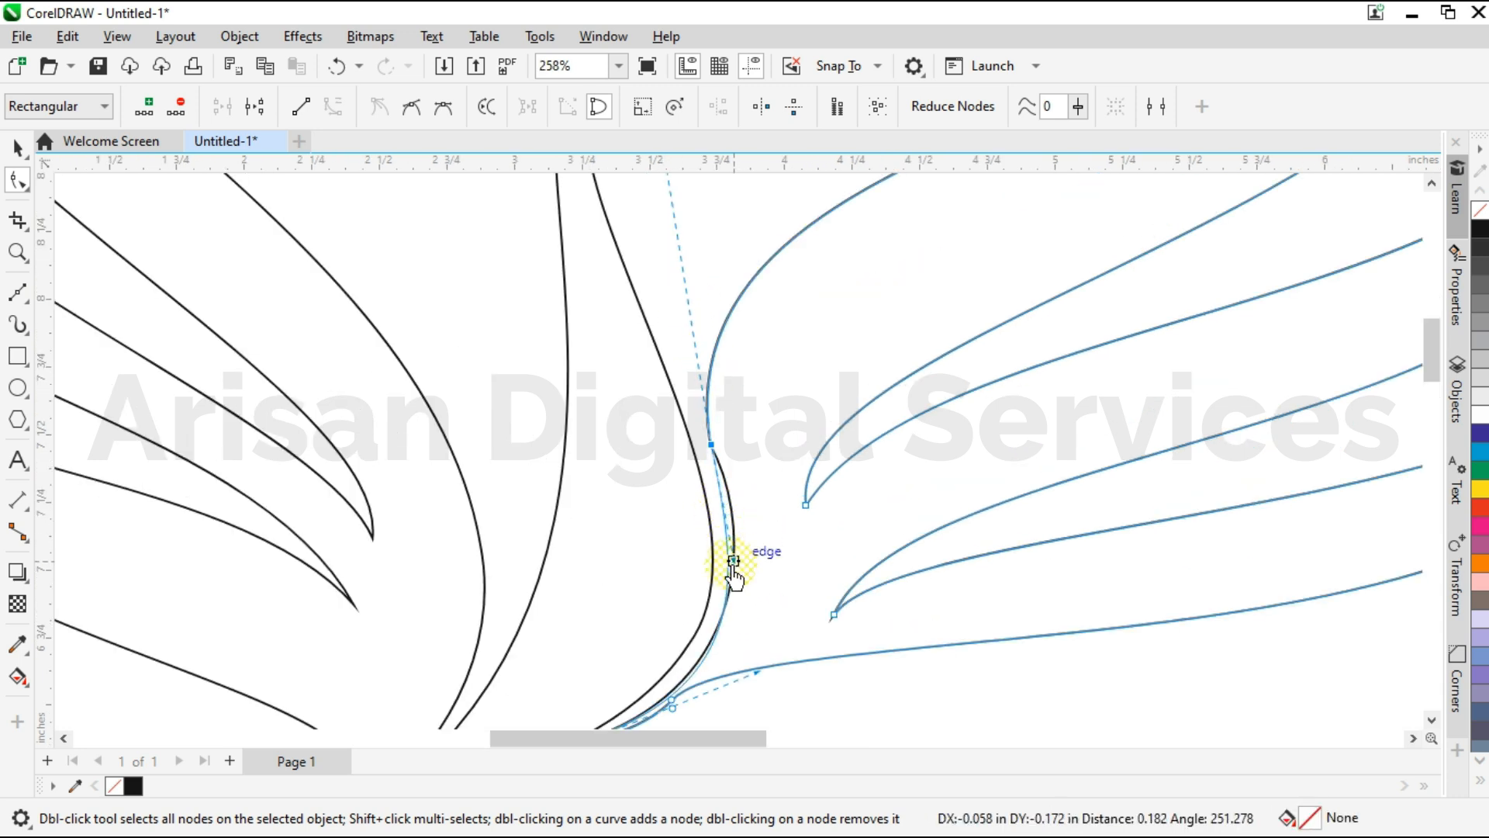
Shorten the inner-edge handle at the small tail's tip and nudge the tip's lower handle.
scroll(688, 665, up, 3)
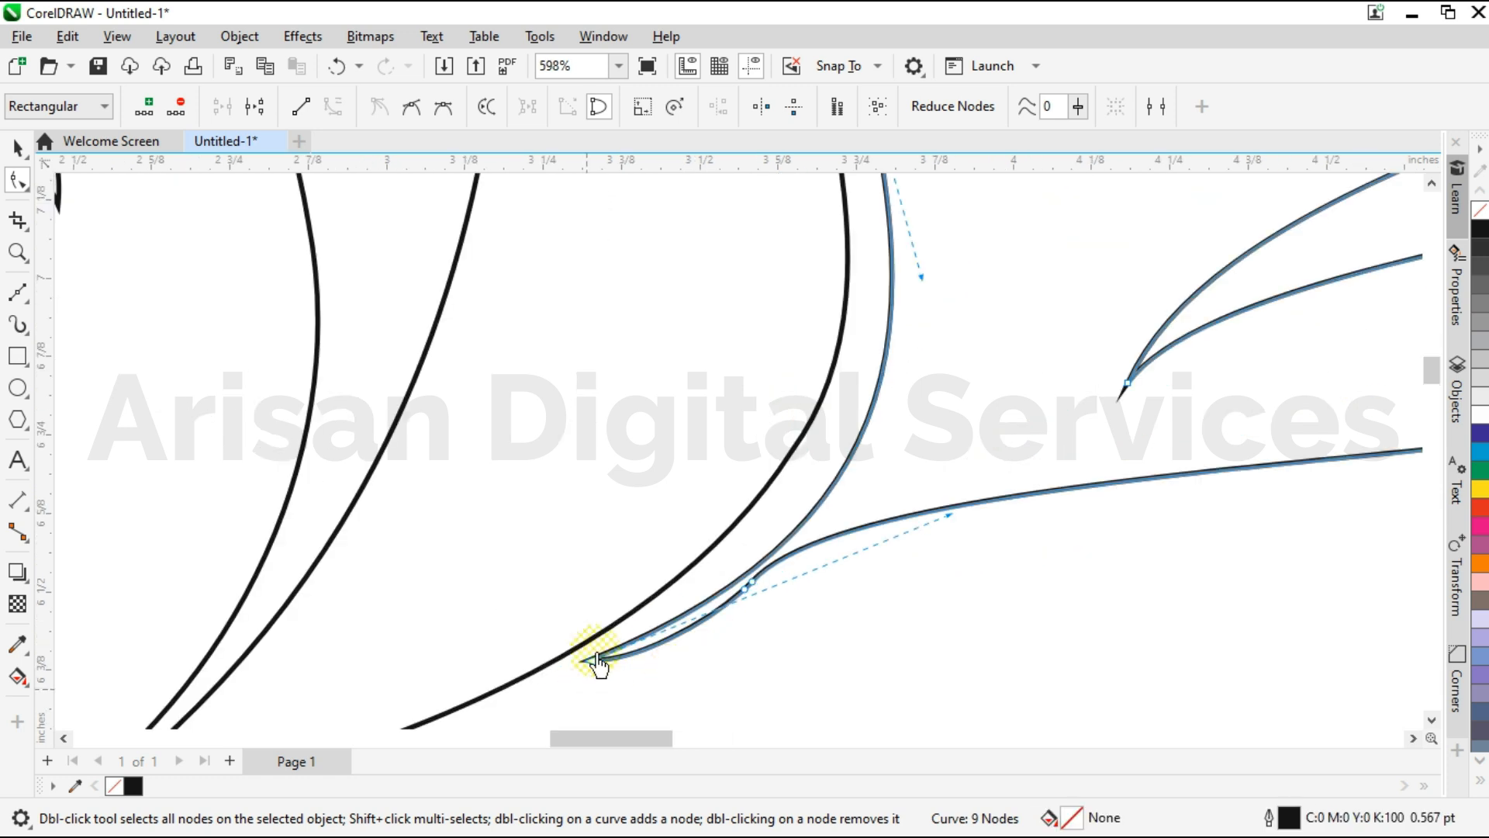
drag(1099, 441, 1074, 453)
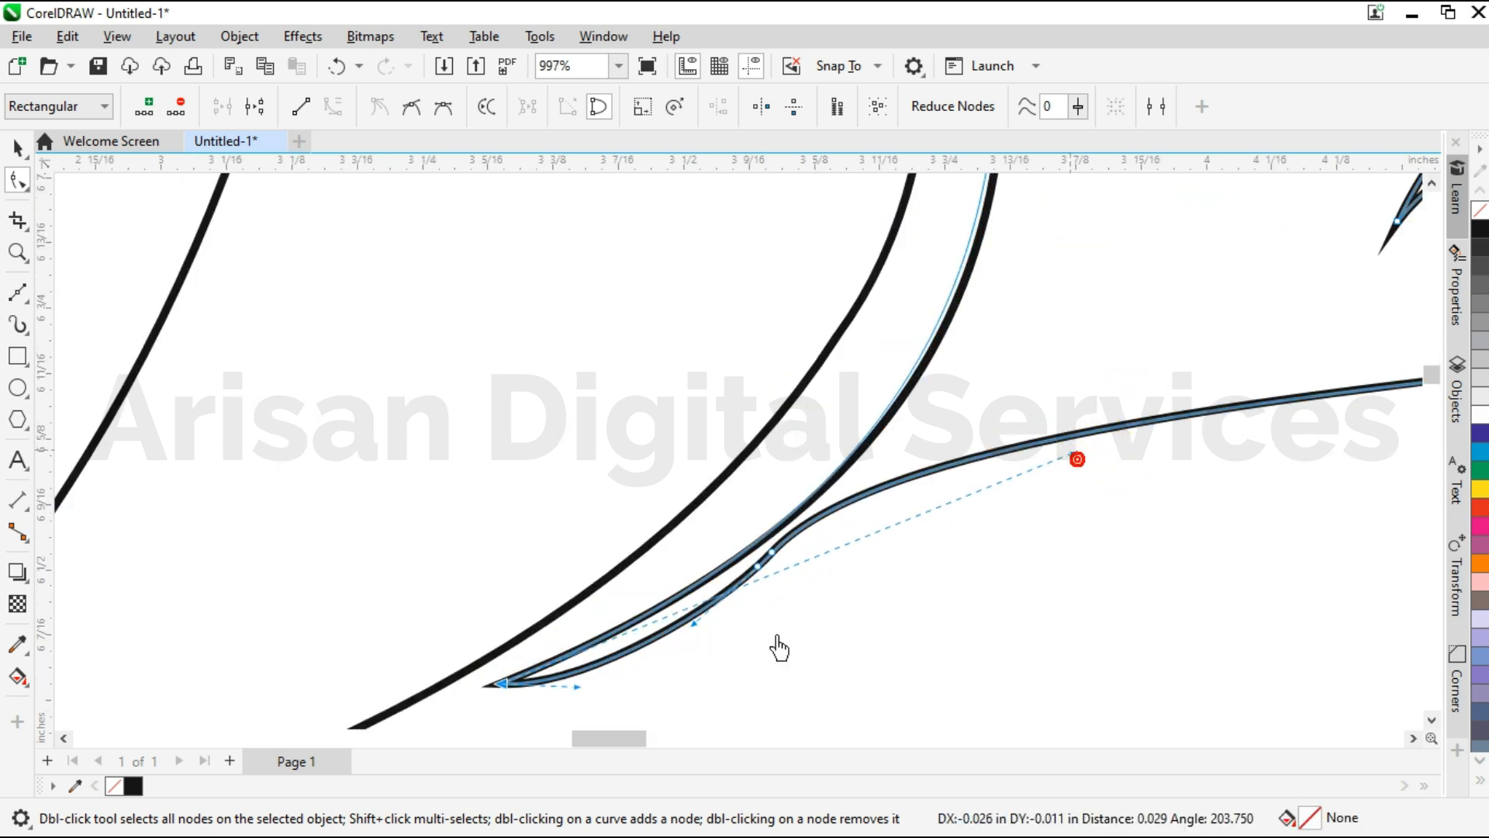
drag(576, 686, 579, 686)
Align the two closely spaced junction nodes at the right wing's base so the lower edge flows into the tail.
scroll(744, 585, up, 1)
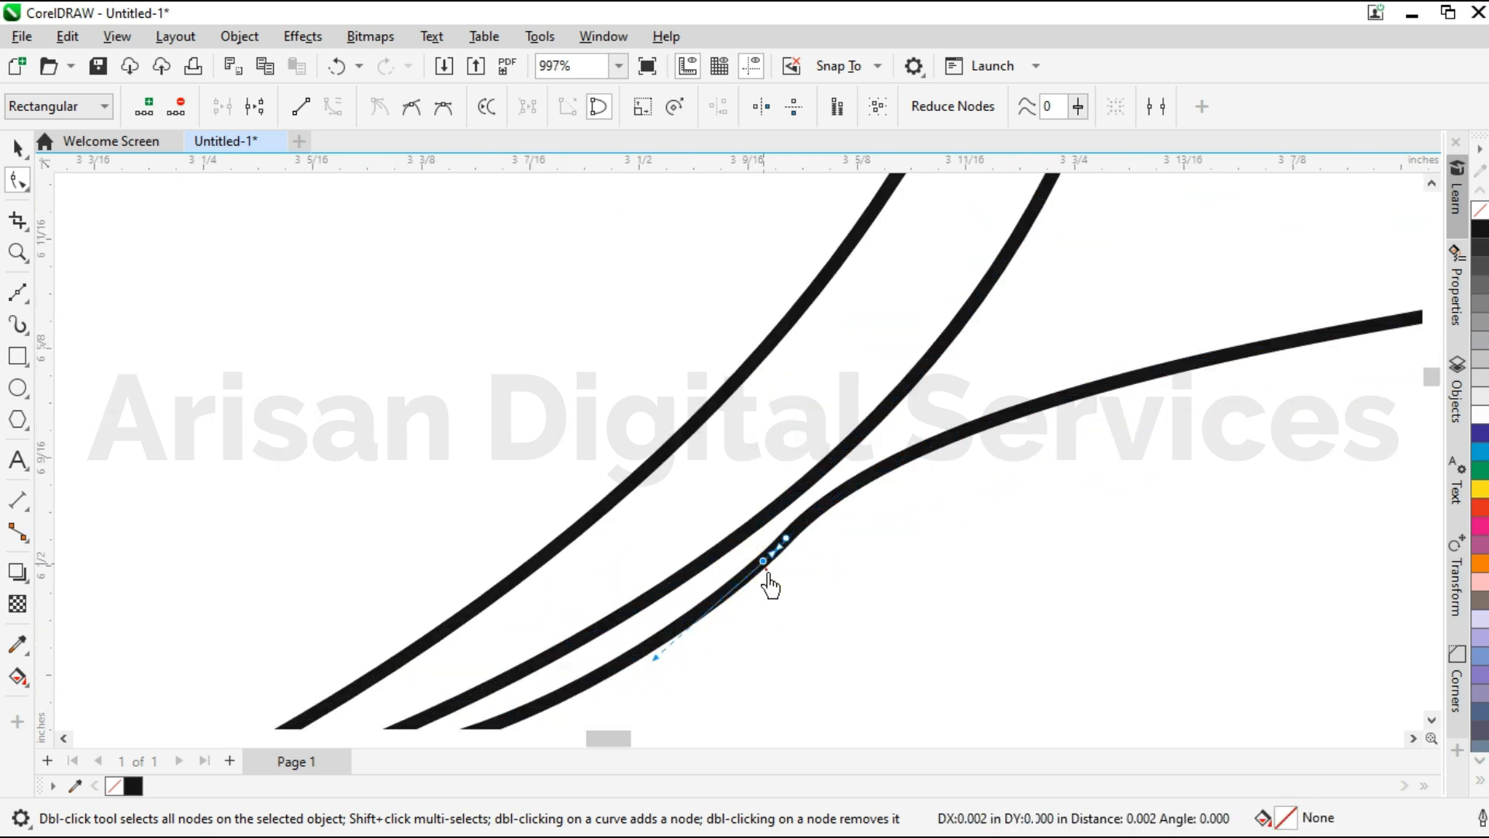
click(852, 526)
scroll(785, 556, up, 1)
drag(789, 519, 797, 534)
drag(742, 622, 765, 576)
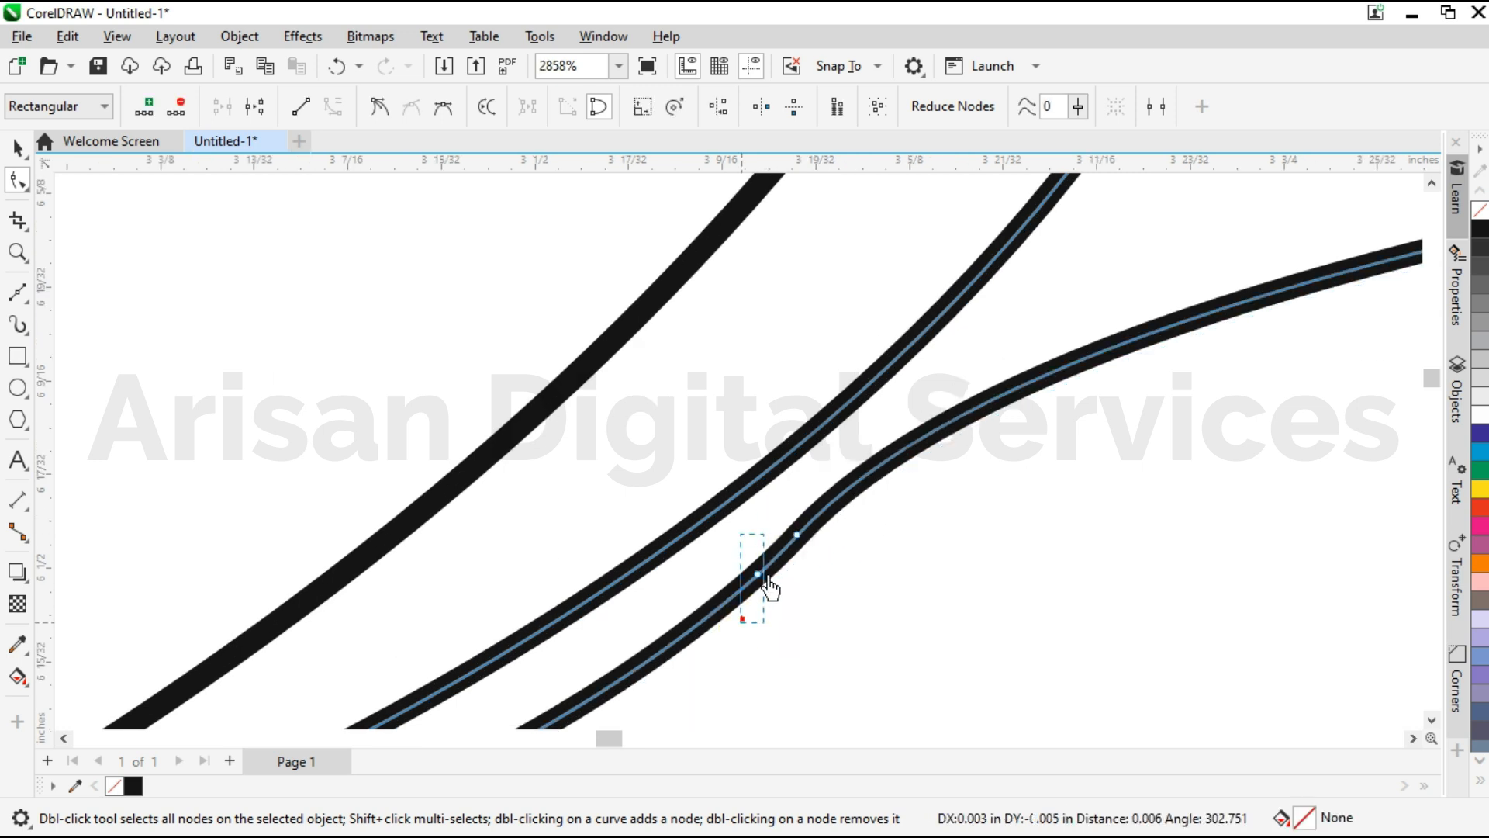
drag(781, 512, 819, 551)
drag(784, 604, 783, 603)
scroll(784, 603, down, 6)
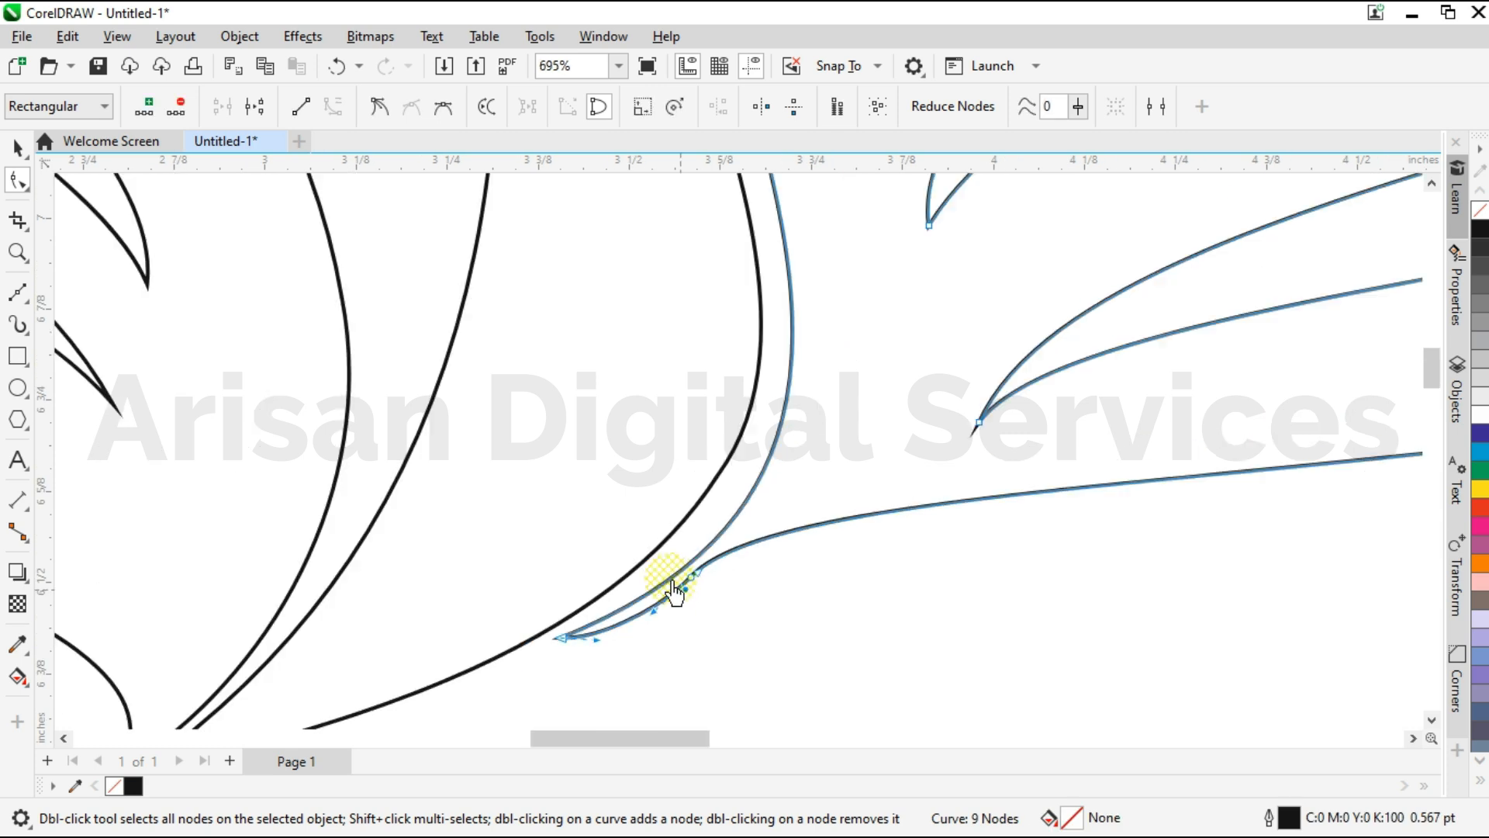
click(727, 595)
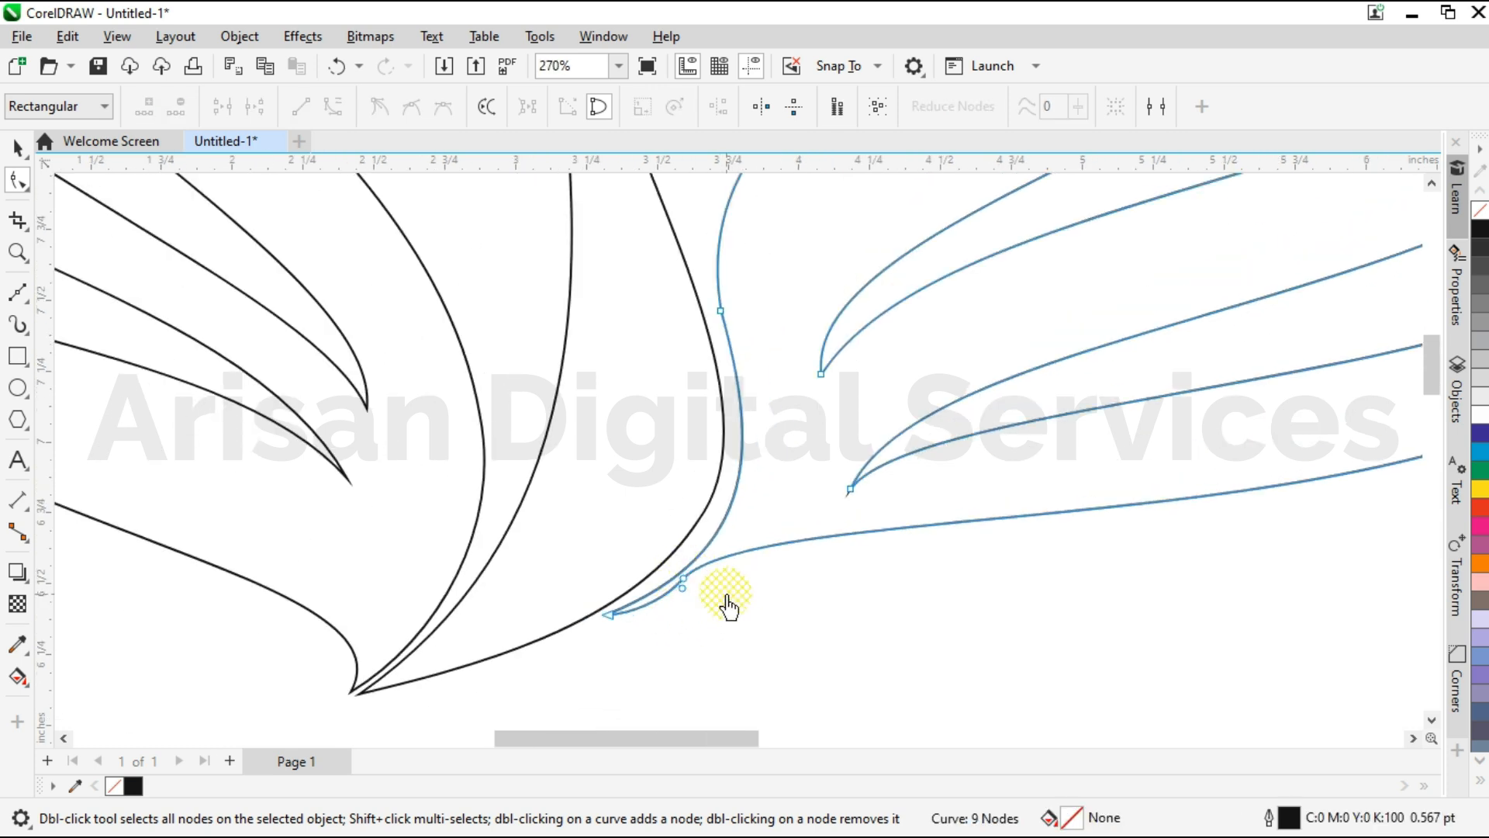
scroll(706, 610, down, 3)
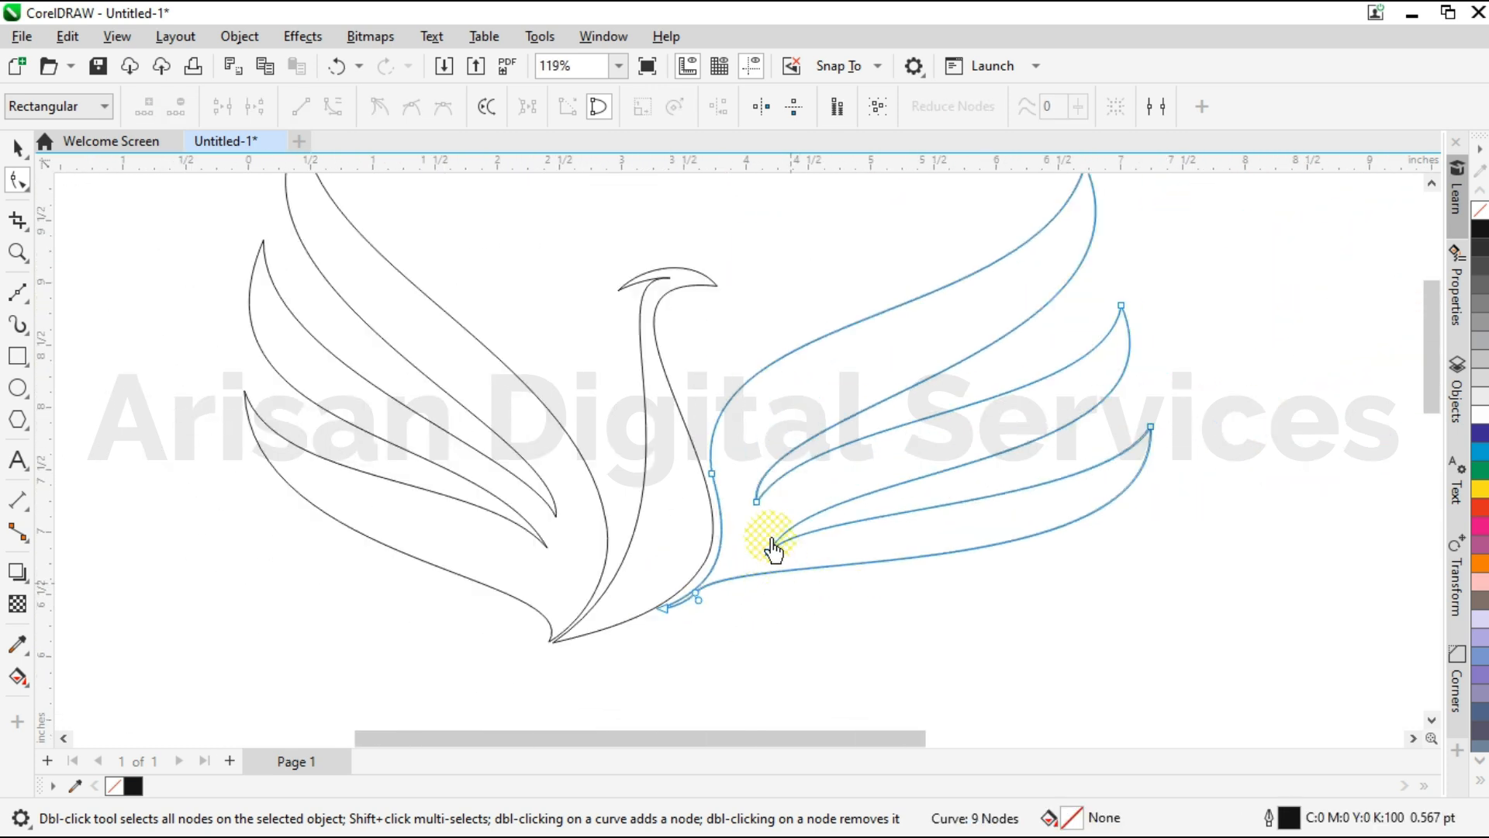
Readjust the handles of the notch between the right wing's middle and bottom feathers.
click(767, 552)
scroll(764, 549, up, 2)
scroll(786, 552, down, 1)
drag(890, 324, 787, 322)
drag(866, 447, 818, 427)
scroll(778, 497, down, 3)
Lengthen the lower-edge handle at the bottom feather's tip and nudge the tip slightly outward.
drag(1253, 413, 1270, 610)
drag(1189, 476, 1196, 489)
mouse_move(1269, 614)
mouse_down()
mouse_move(1234, 649)
mouse_move(1262, 613)
mouse_up()
click(618, 66)
click(621, 84)
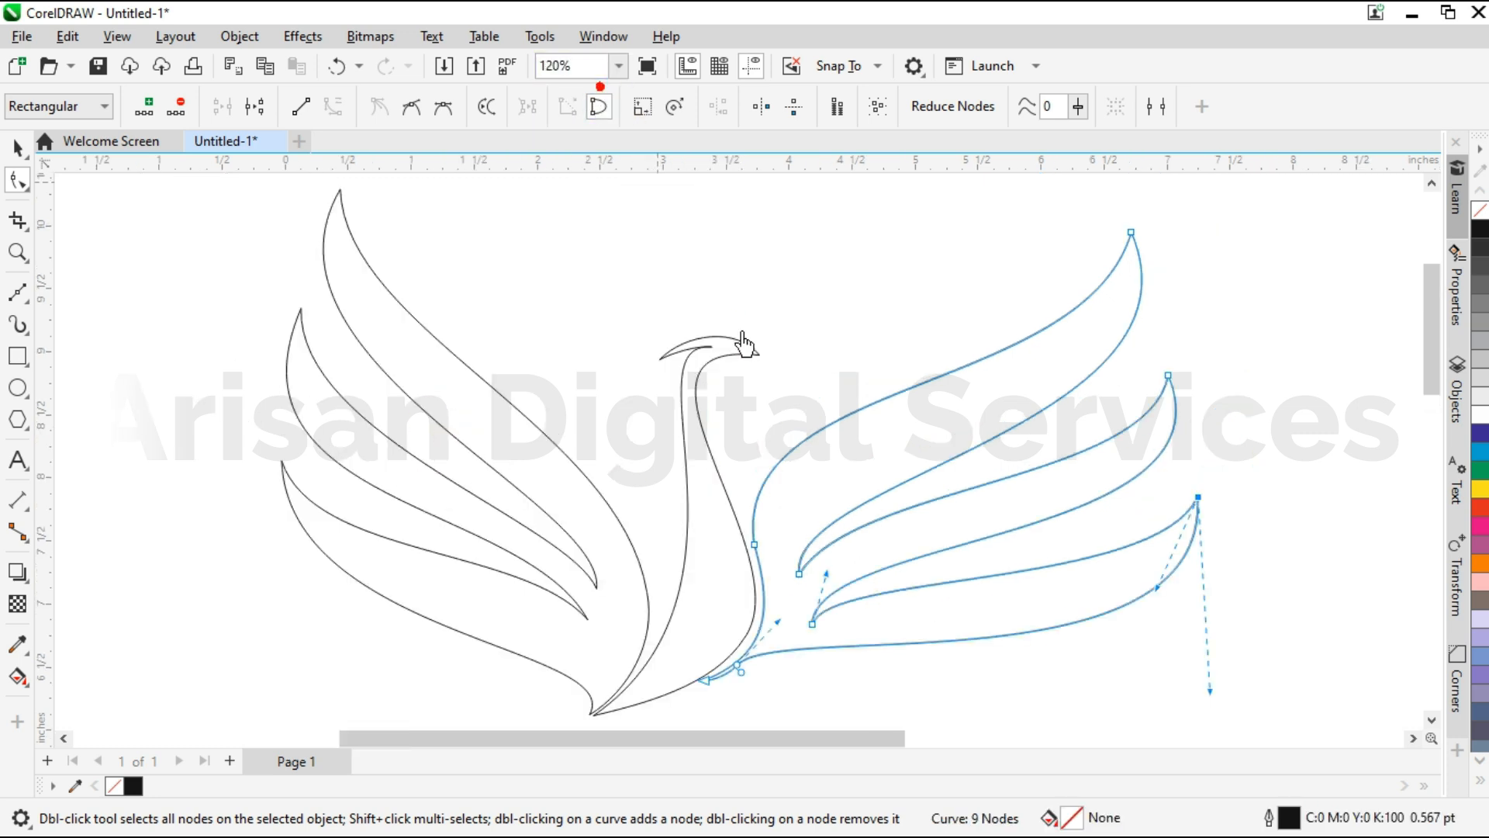
Select the neck and both wings, fill them with black and remove their outlines.
click(17, 149)
click(196, 295)
scroll(812, 414, down, 3)
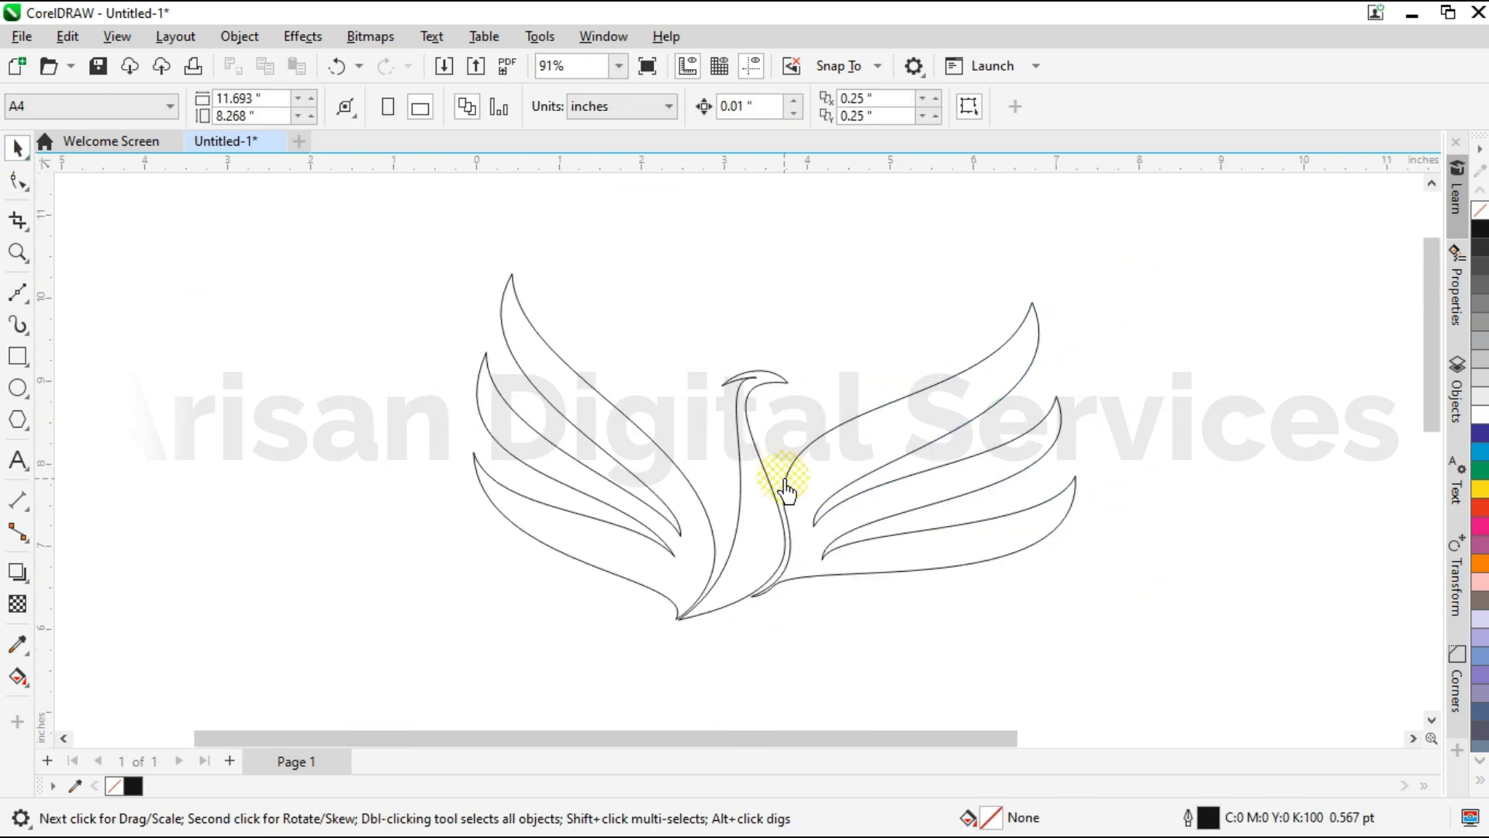
drag(1143, 670, 1144, 672)
click(1480, 231)
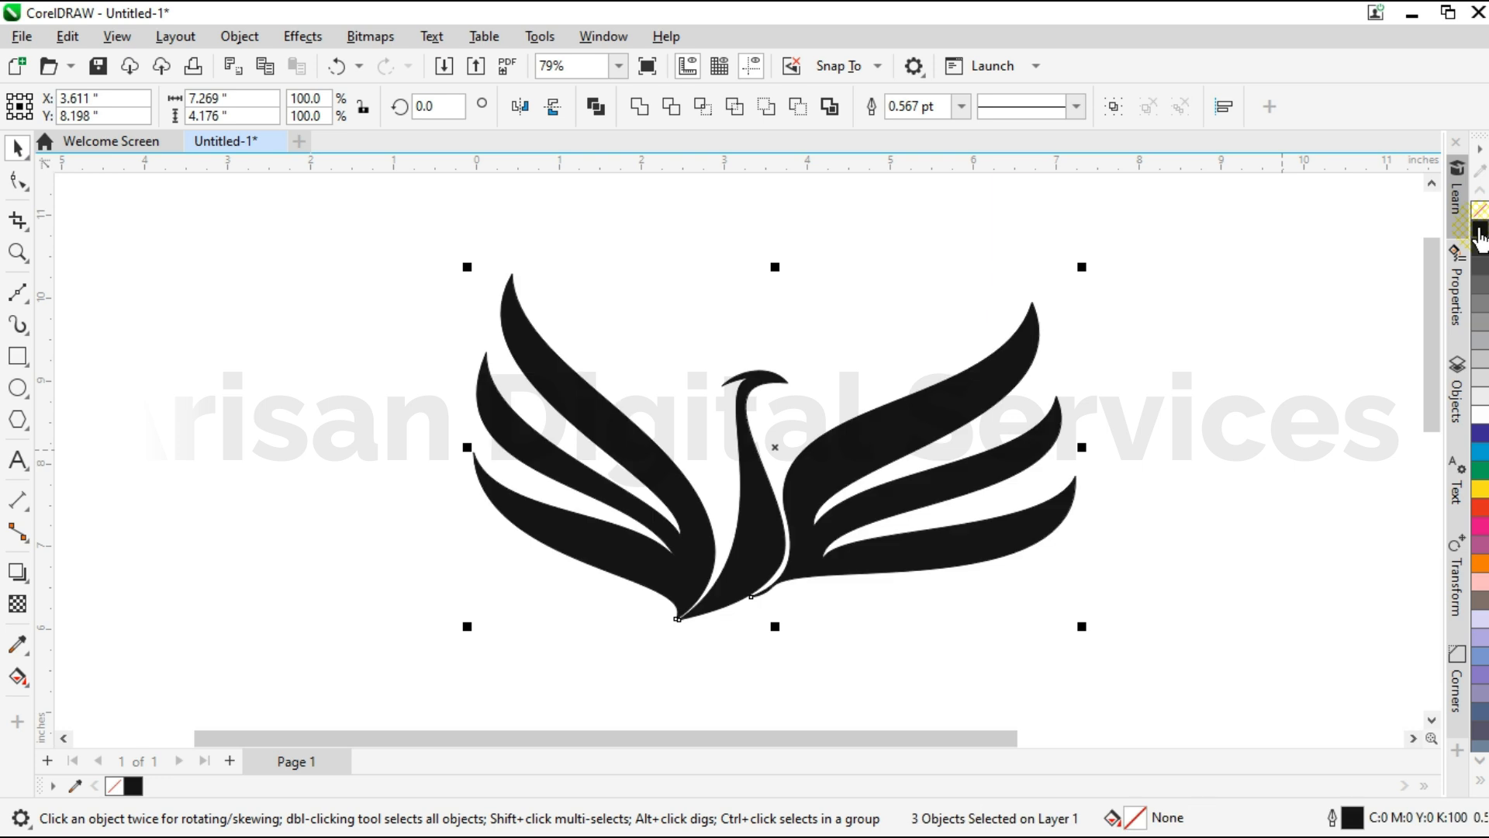
right_click(1481, 212)
click(175, 425)
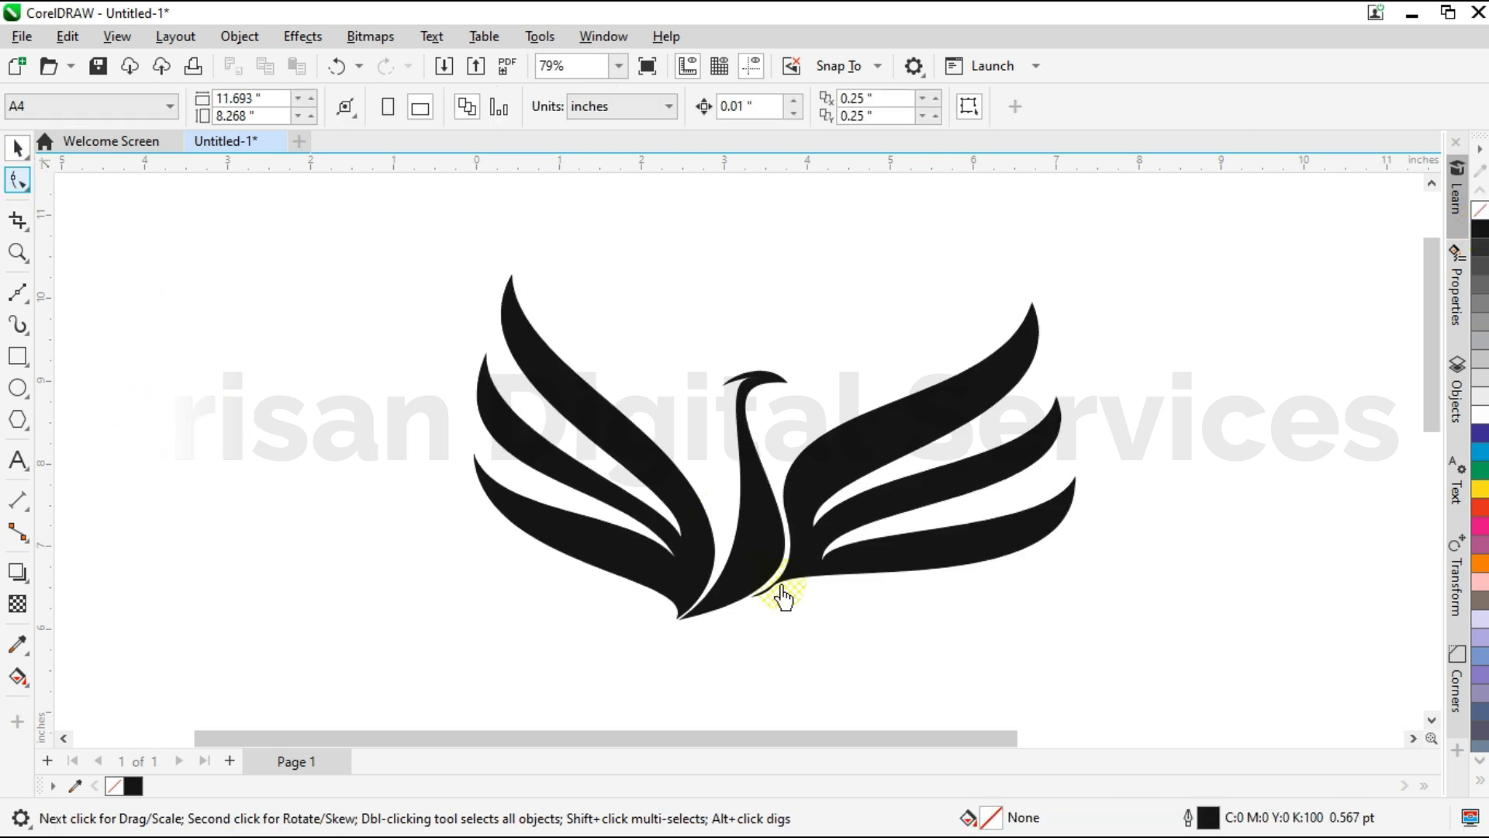
Try to slice the thin tail off the right wing's base with the Knife tool and delete it.
scroll(780, 594, up, 5)
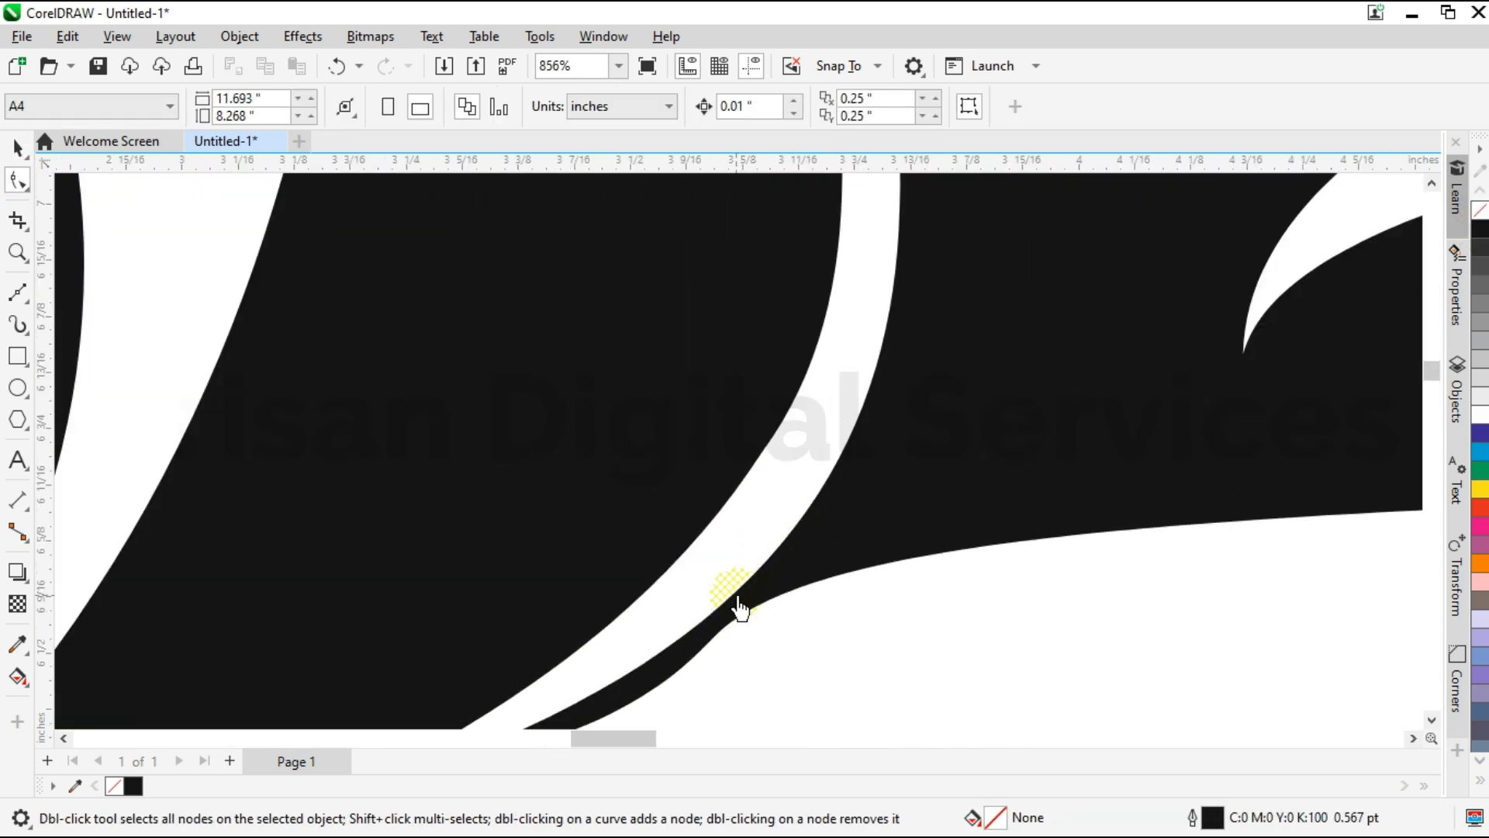
click(19, 221)
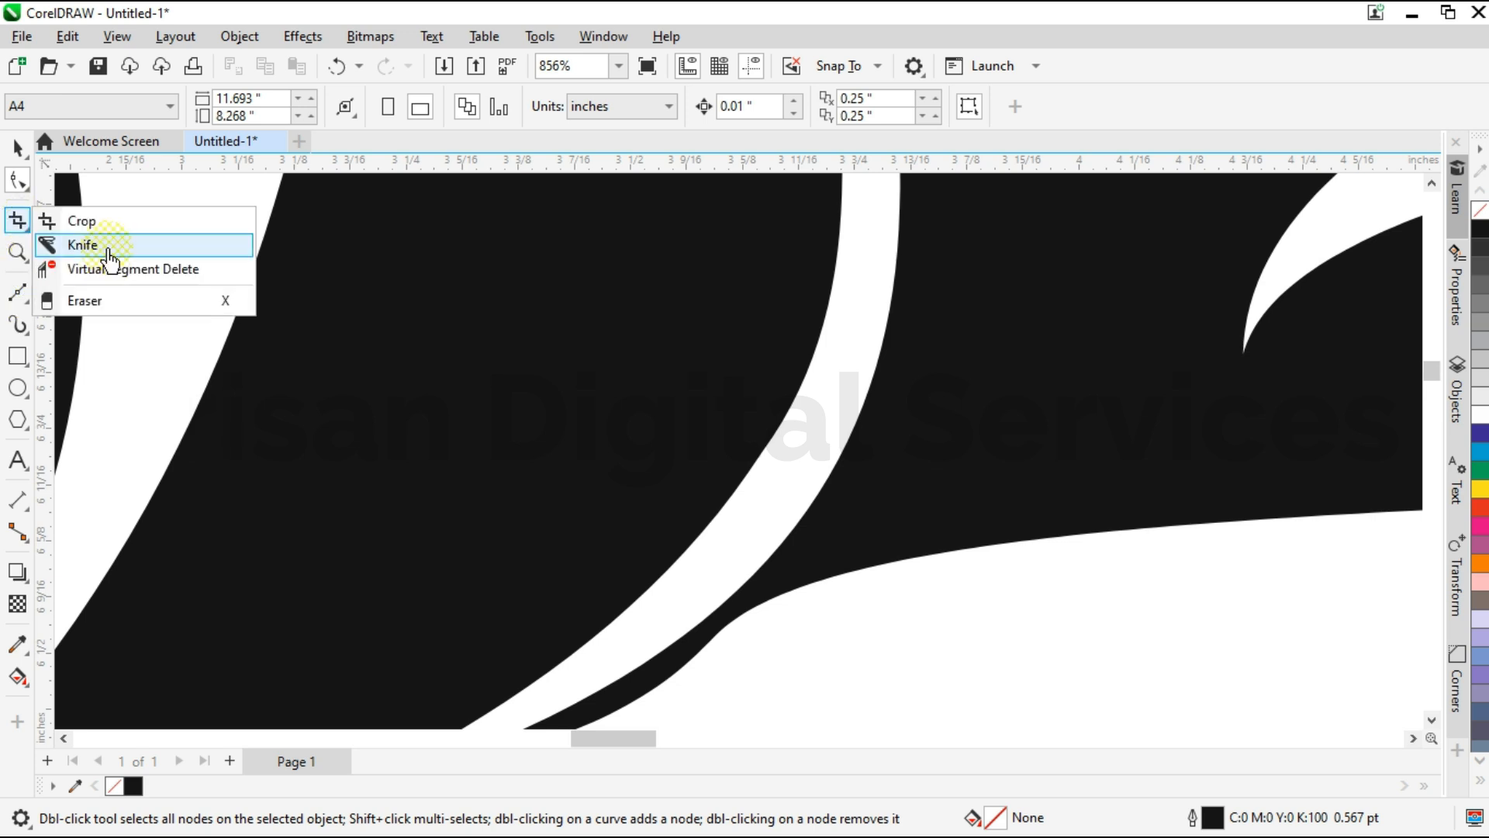
click(740, 597)
click(757, 687)
click(19, 187)
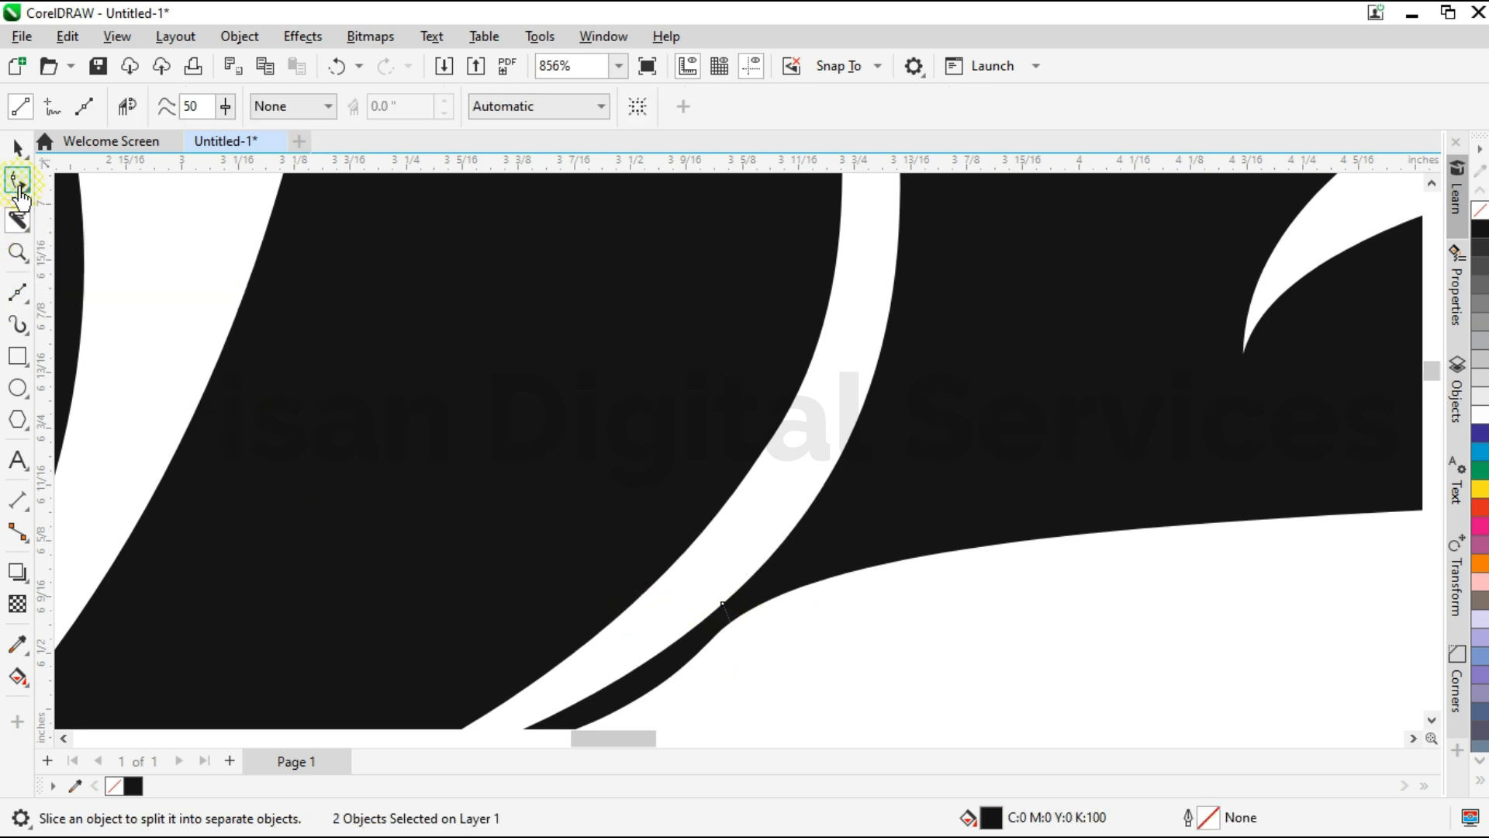
click(17, 147)
key(space)
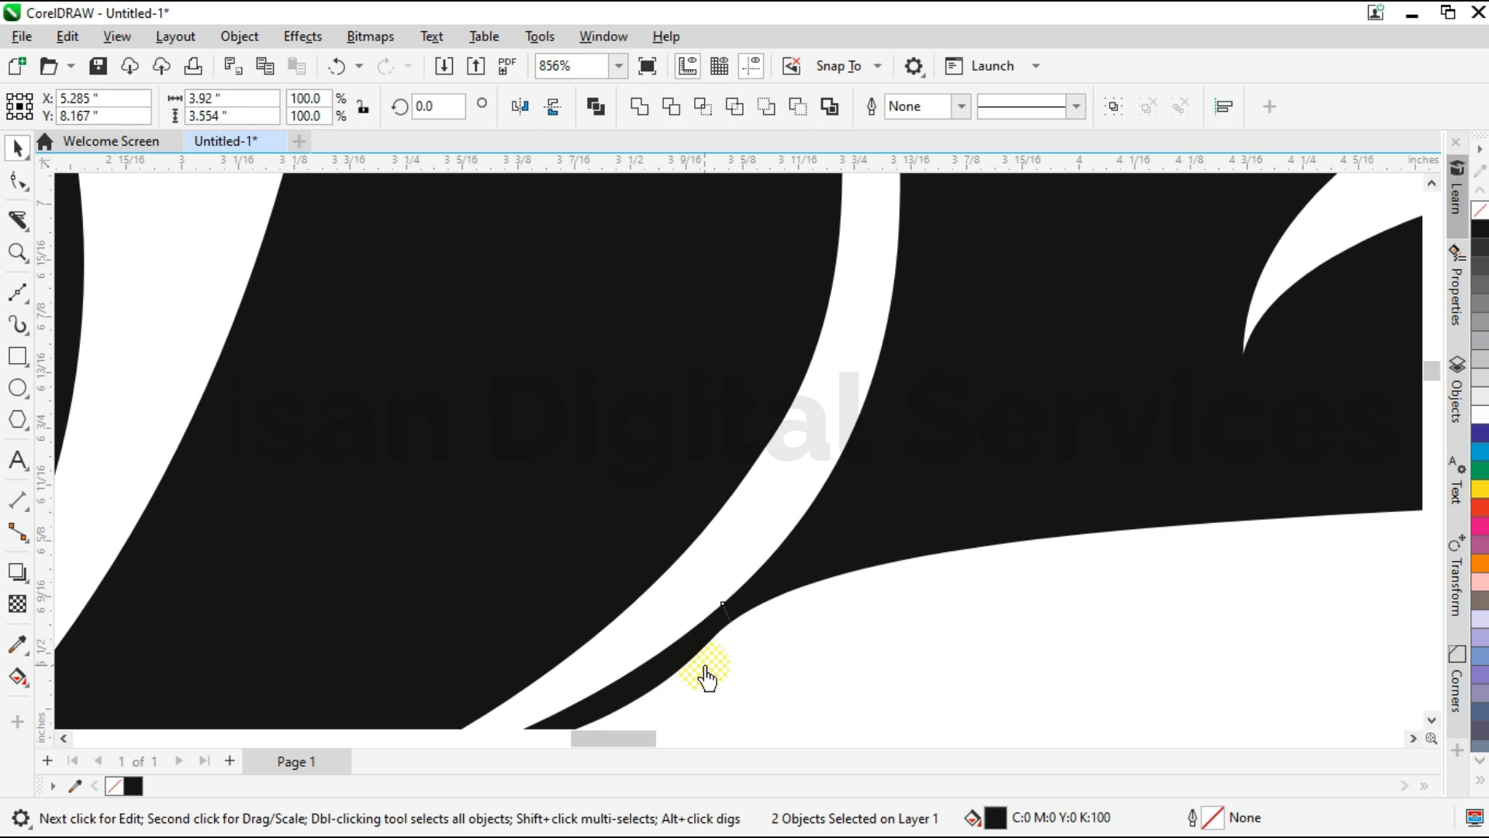
key(Delete)
key(ctrl+z)
scroll(752, 569, down, 1)
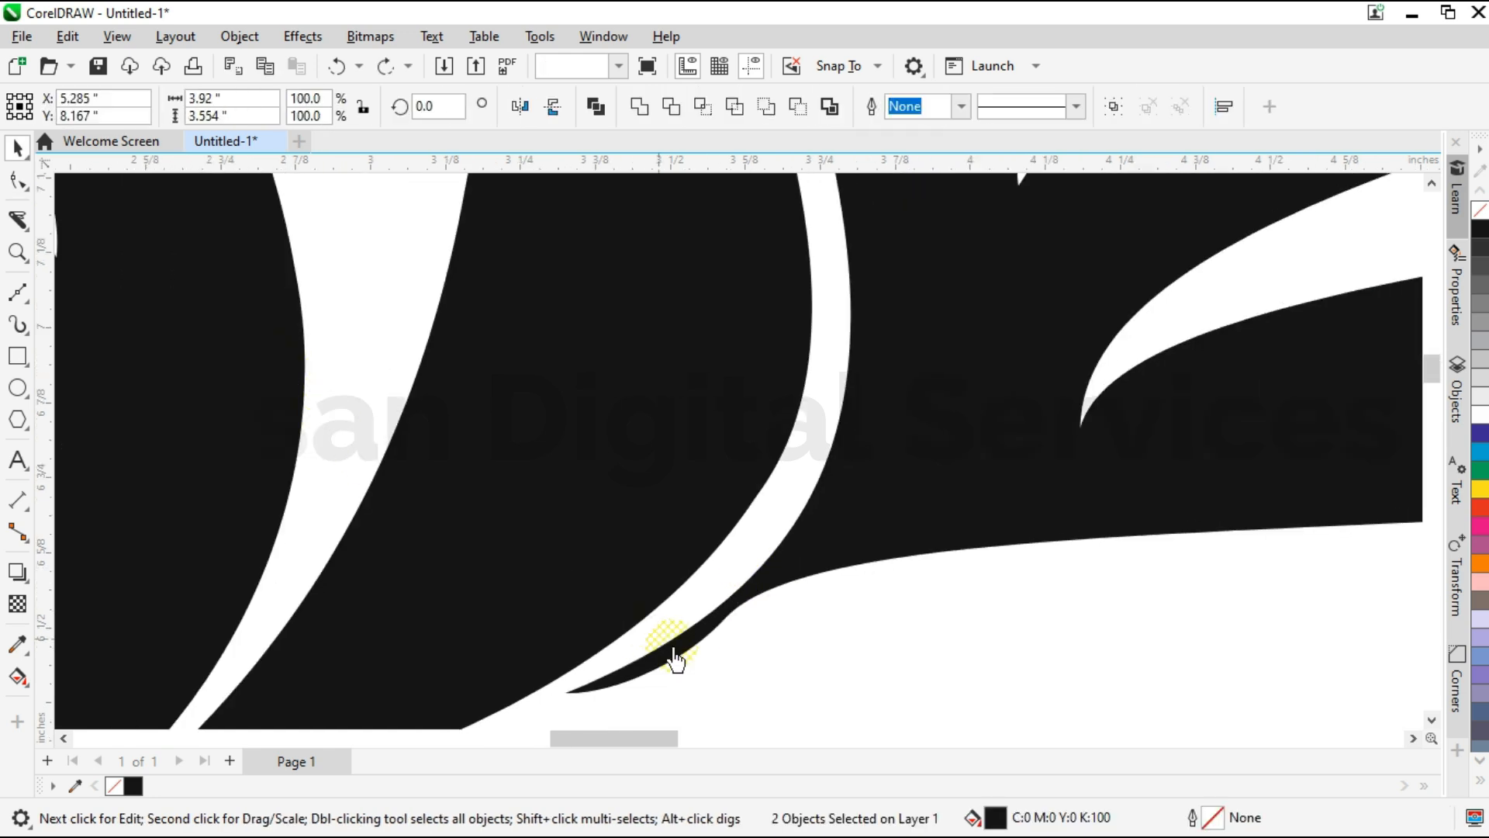
Slice across the narrow part of the right wing's base with the Knife tool to separate the thin tail.
scroll(747, 602, up, 1)
click(29, 227)
drag(725, 575, 747, 681)
click(18, 147)
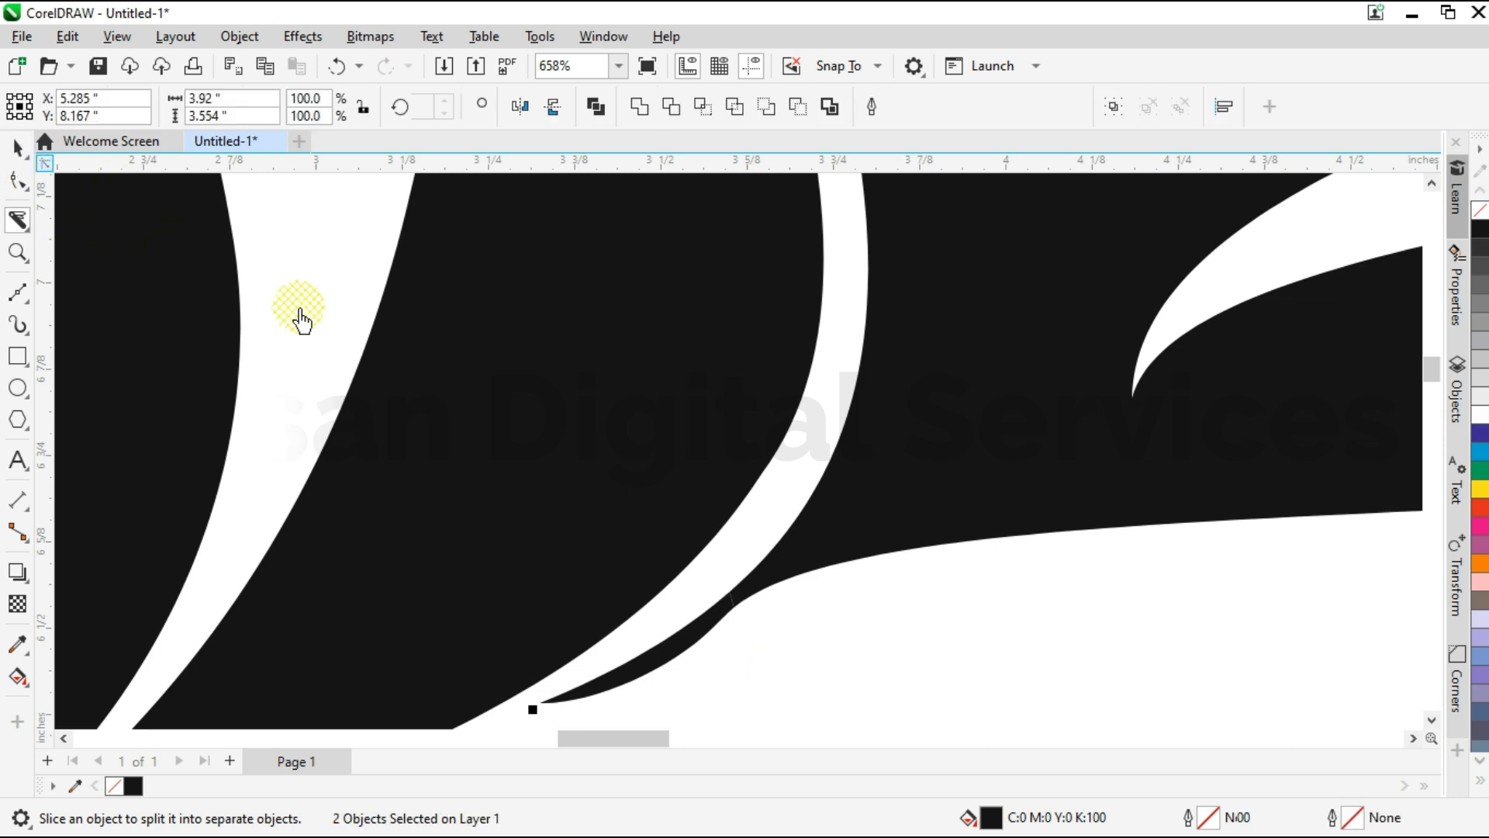
Pull the separated tail's upper cut corner away from the wing and delete that node.
click(19, 181)
scroll(725, 594, up, 4)
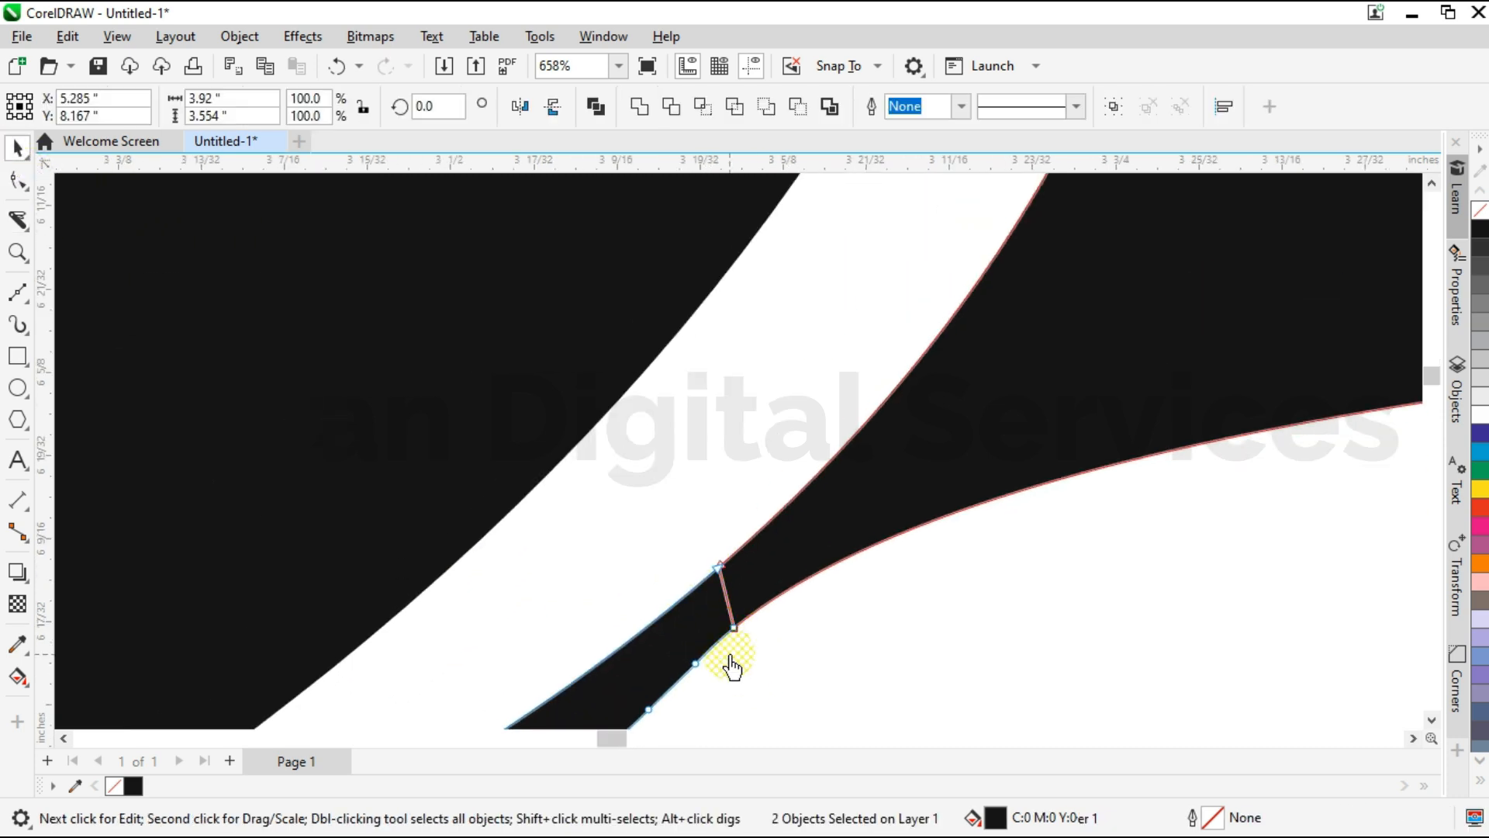
drag(700, 478, 642, 505)
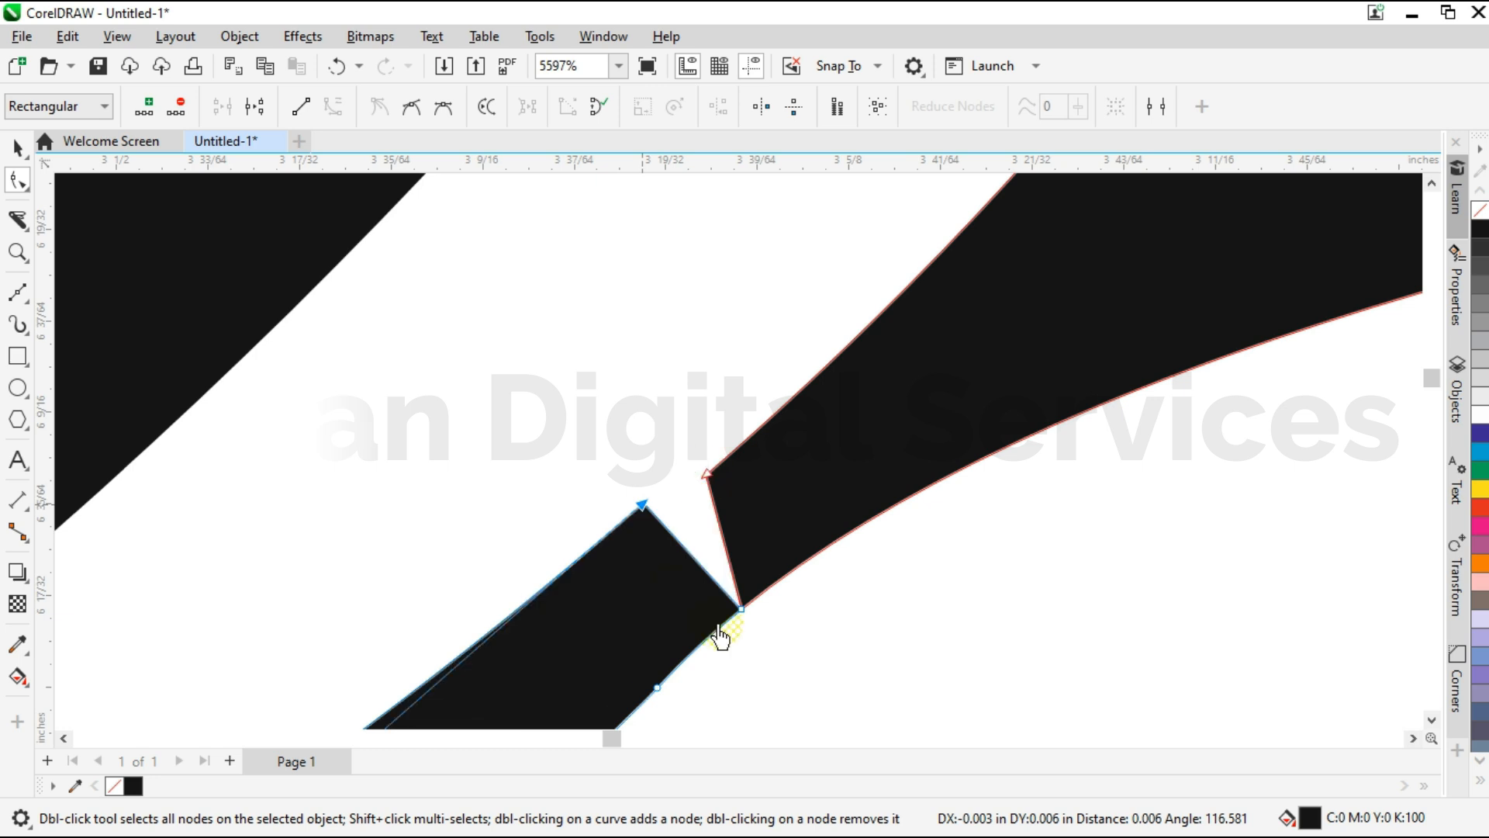
key(Delete)
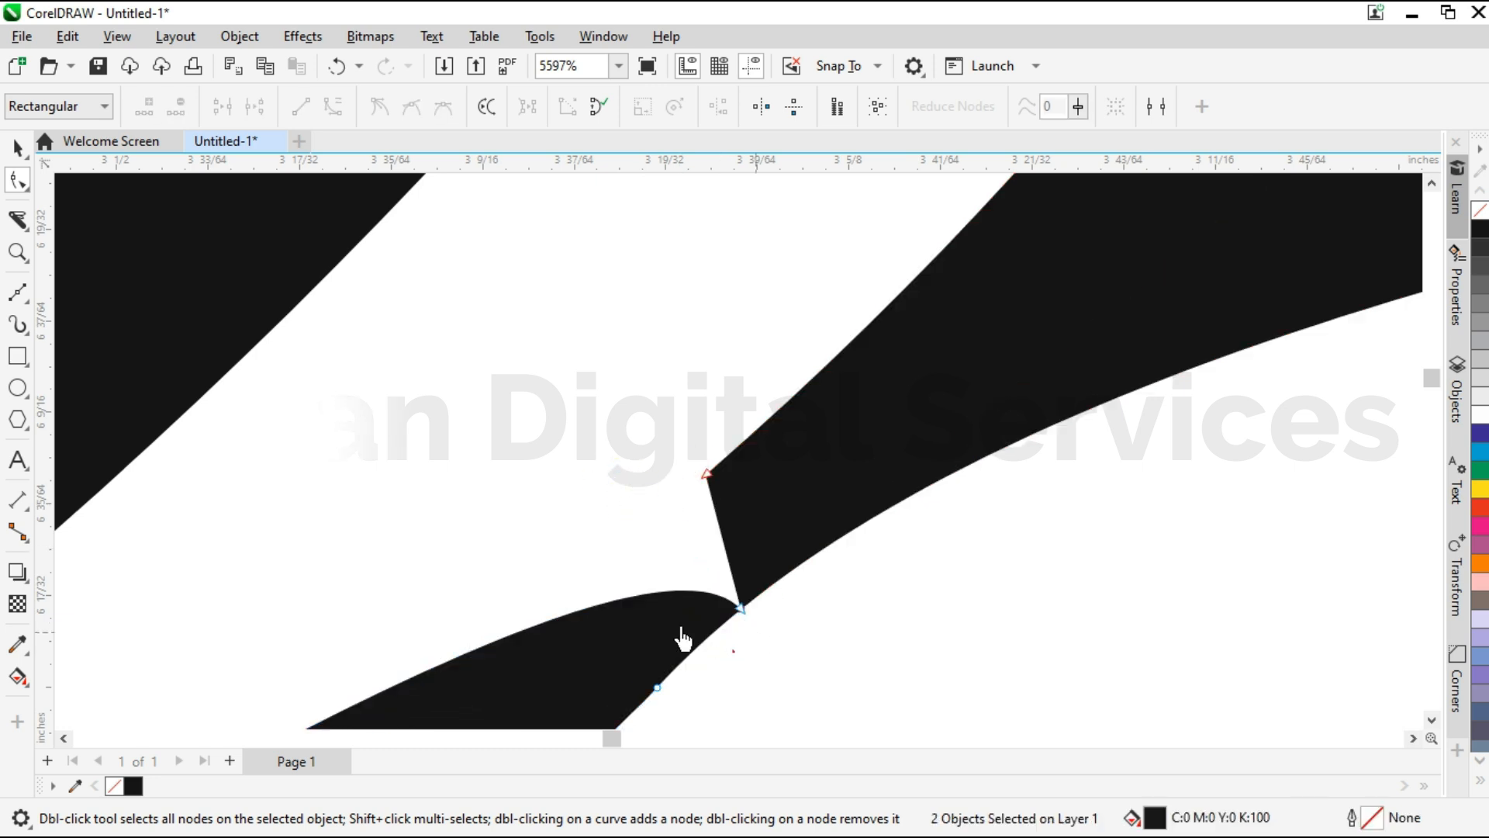
Delete the small separated tail piece below the right wing's base.
drag(741, 618, 727, 658)
key(Delete)
scroll(796, 505, down, 2)
click(16, 142)
scroll(737, 543, down, 2)
click(652, 669)
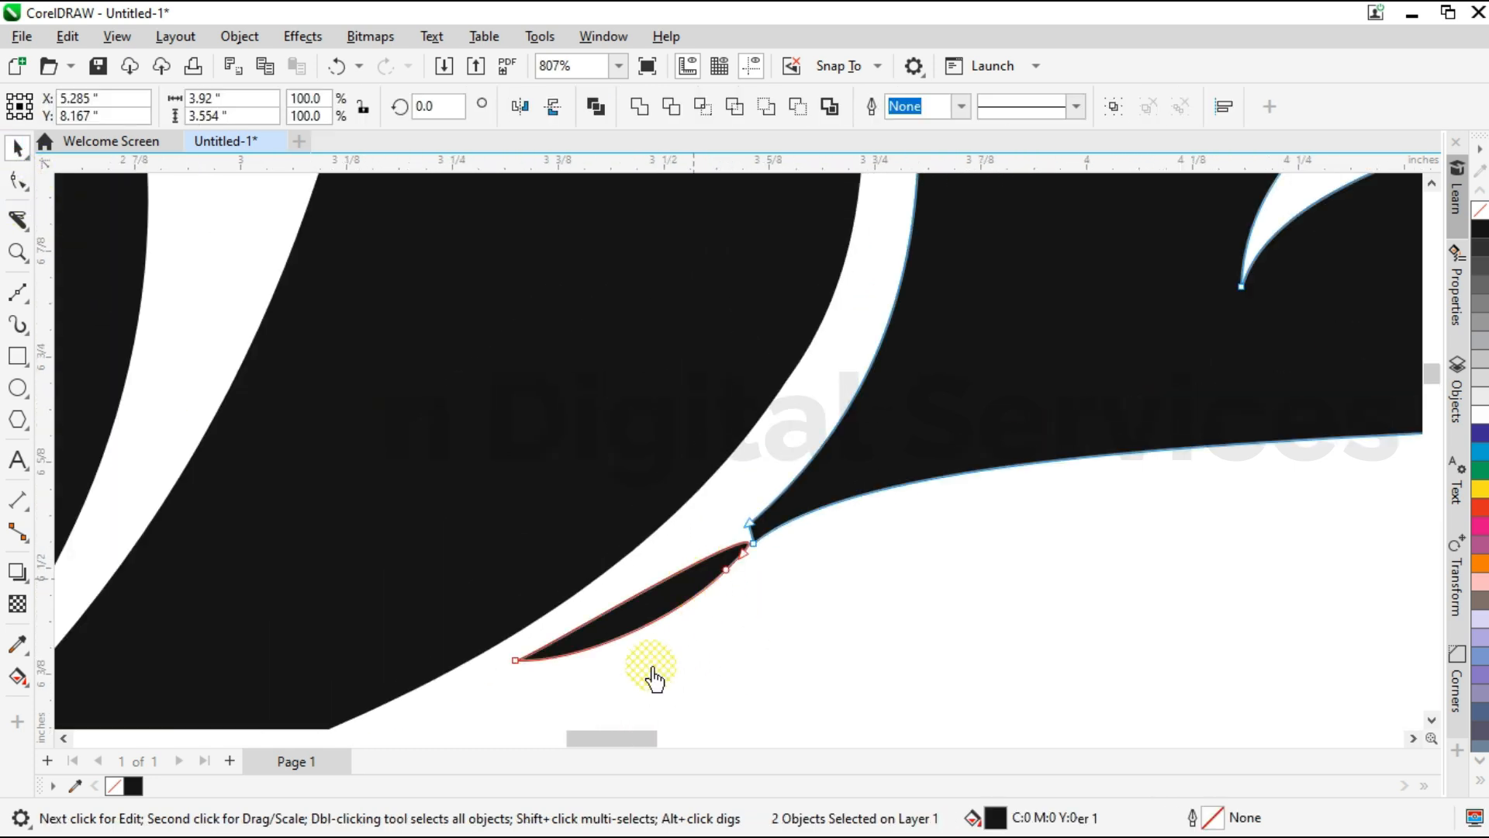
key(F10)
click(742, 611)
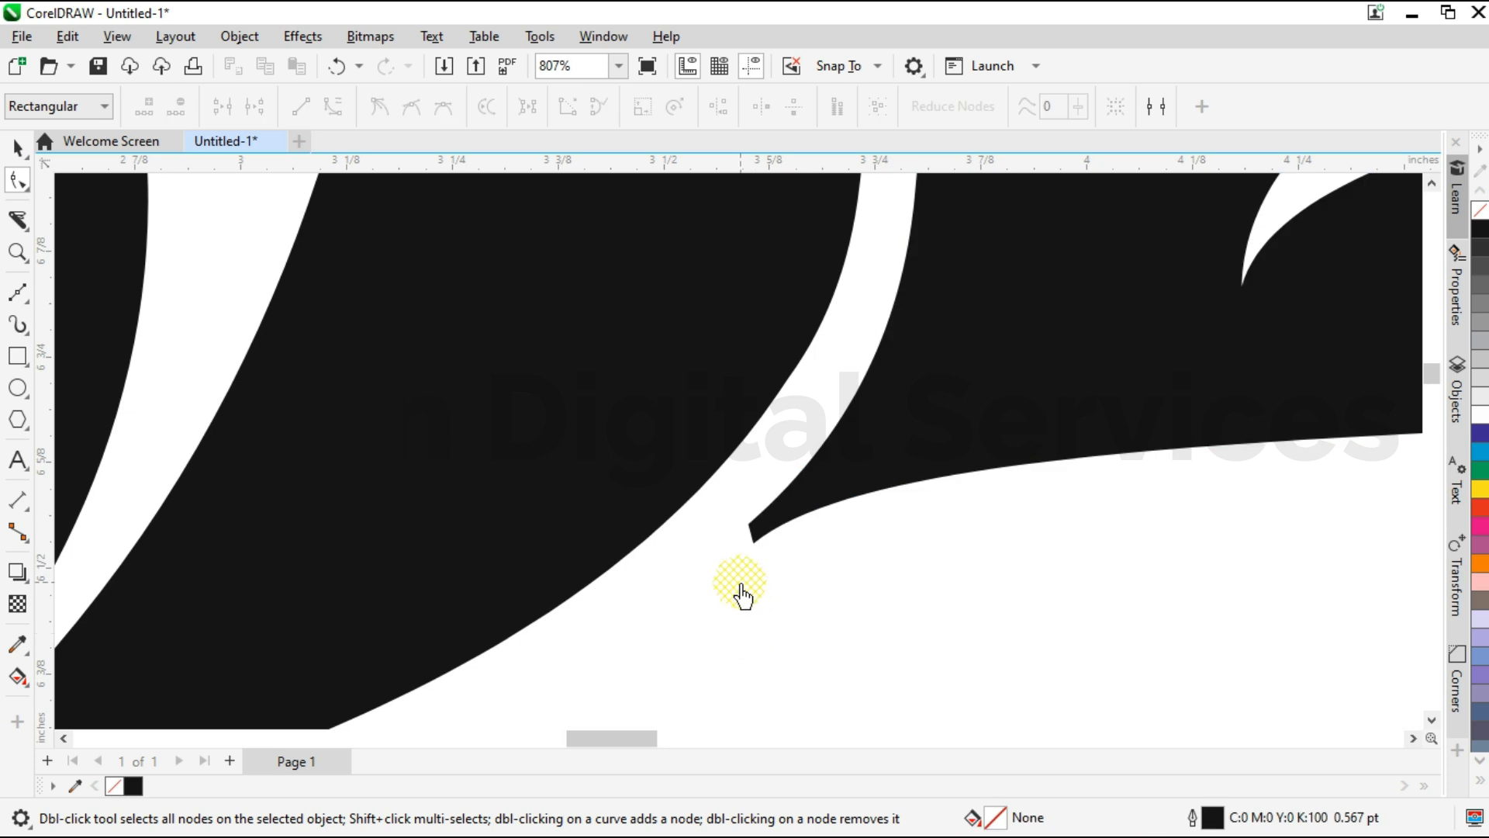
Reshape the right wing's lowest feather by pulling the curve handle at its tip downwards to fill out the lower edge.
scroll(738, 592, down, 5)
drag(637, 760, 673, 758)
click(771, 505)
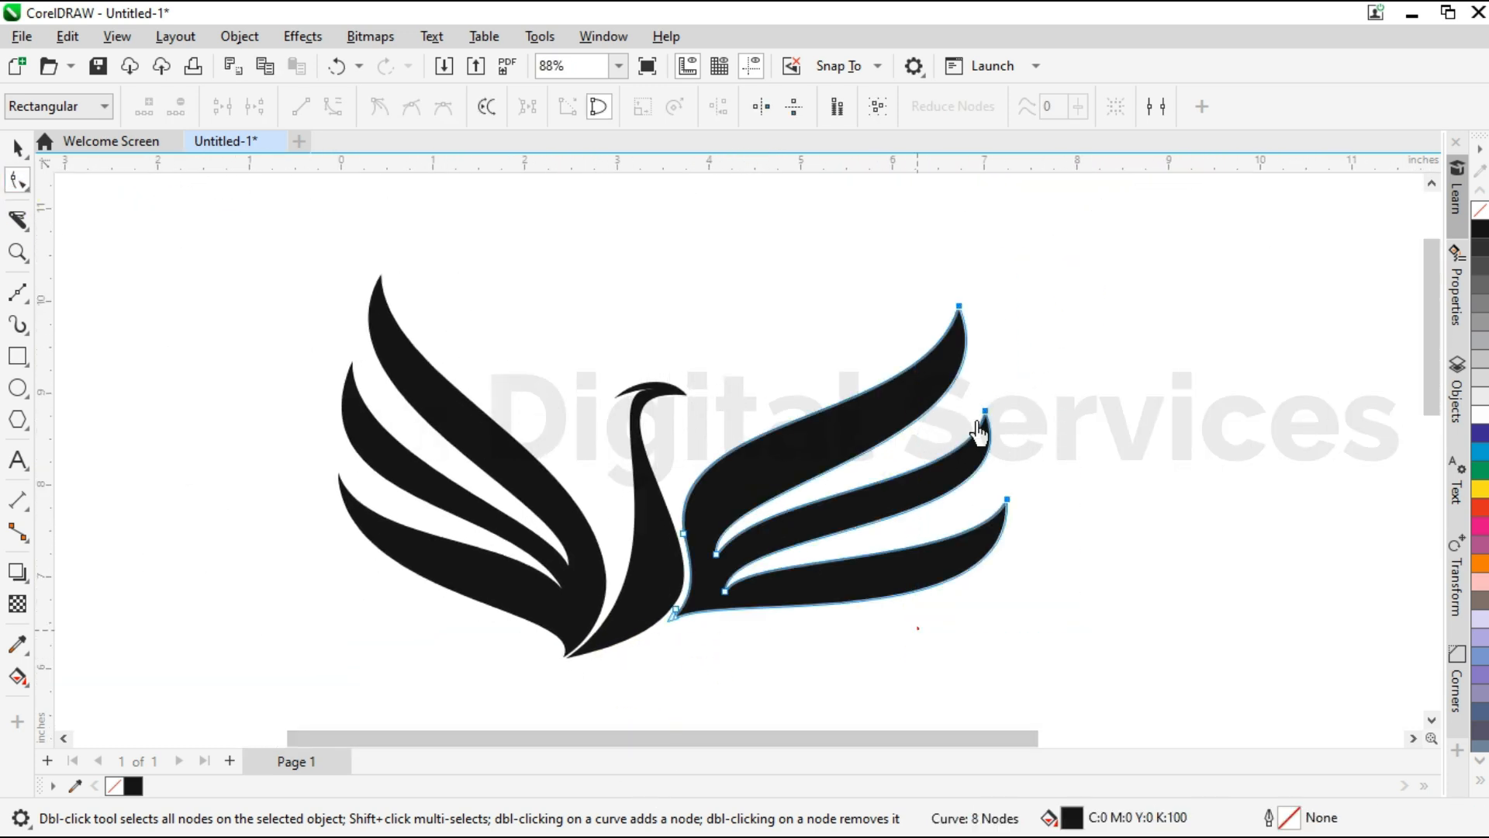
drag(959, 306, 975, 277)
scroll(778, 649, up, 1)
drag(1204, 332, 1247, 605)
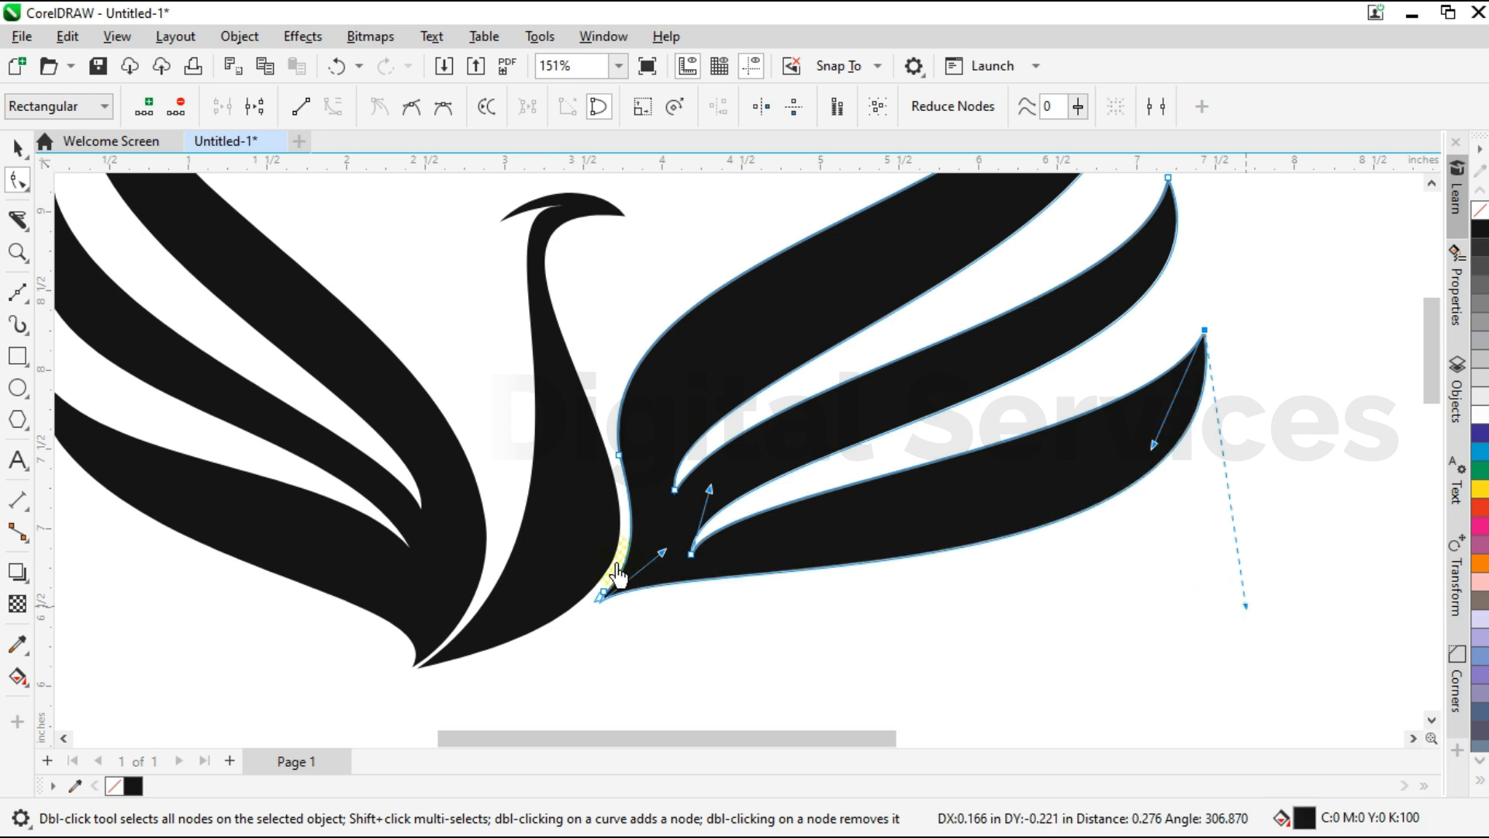
Pull the curve handle at the right wing's base in towards the neck and fine-tune the lowest feather's lower curve.
scroll(650, 561, up, 1)
drag(673, 547, 615, 535)
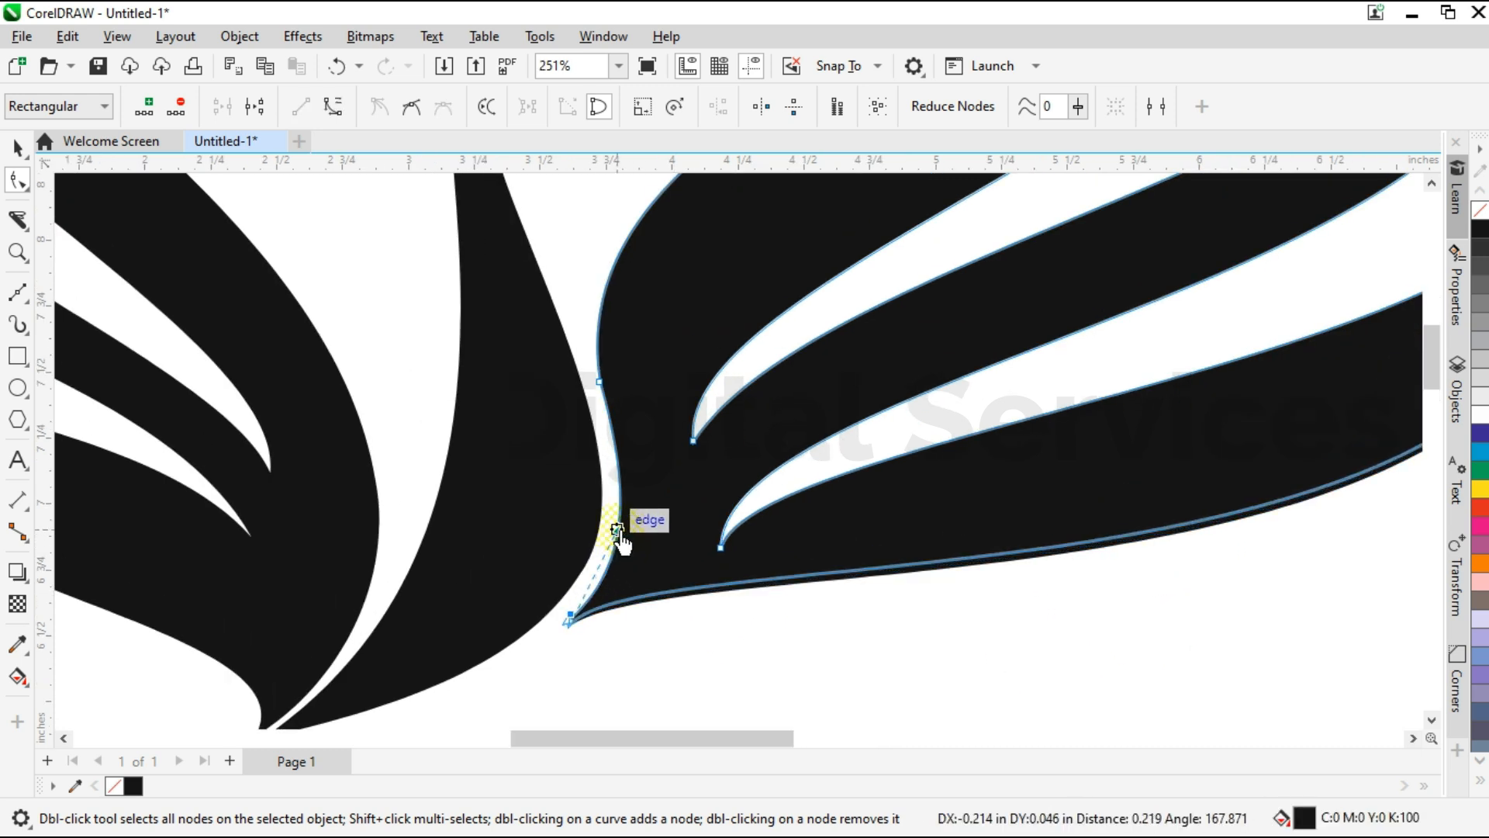
scroll(596, 564, down, 2)
drag(1151, 601, 1155, 612)
drag(1071, 457, 1081, 471)
click(17, 147)
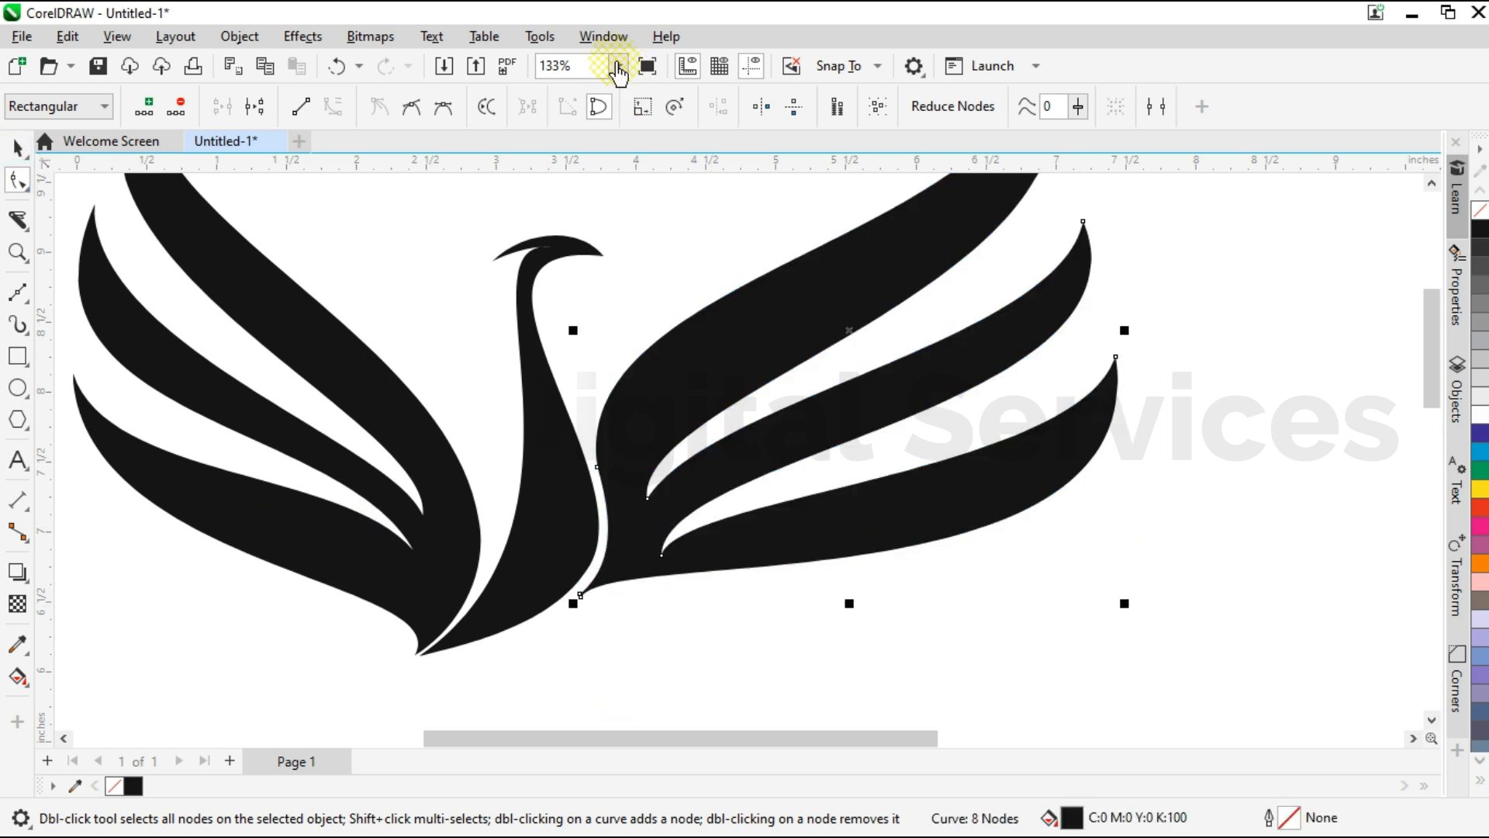
Group the neck and both wings and place a slightly offset copy filled with 80% Black behind them.
click(618, 66)
click(558, 83)
scroll(729, 756, down, 3)
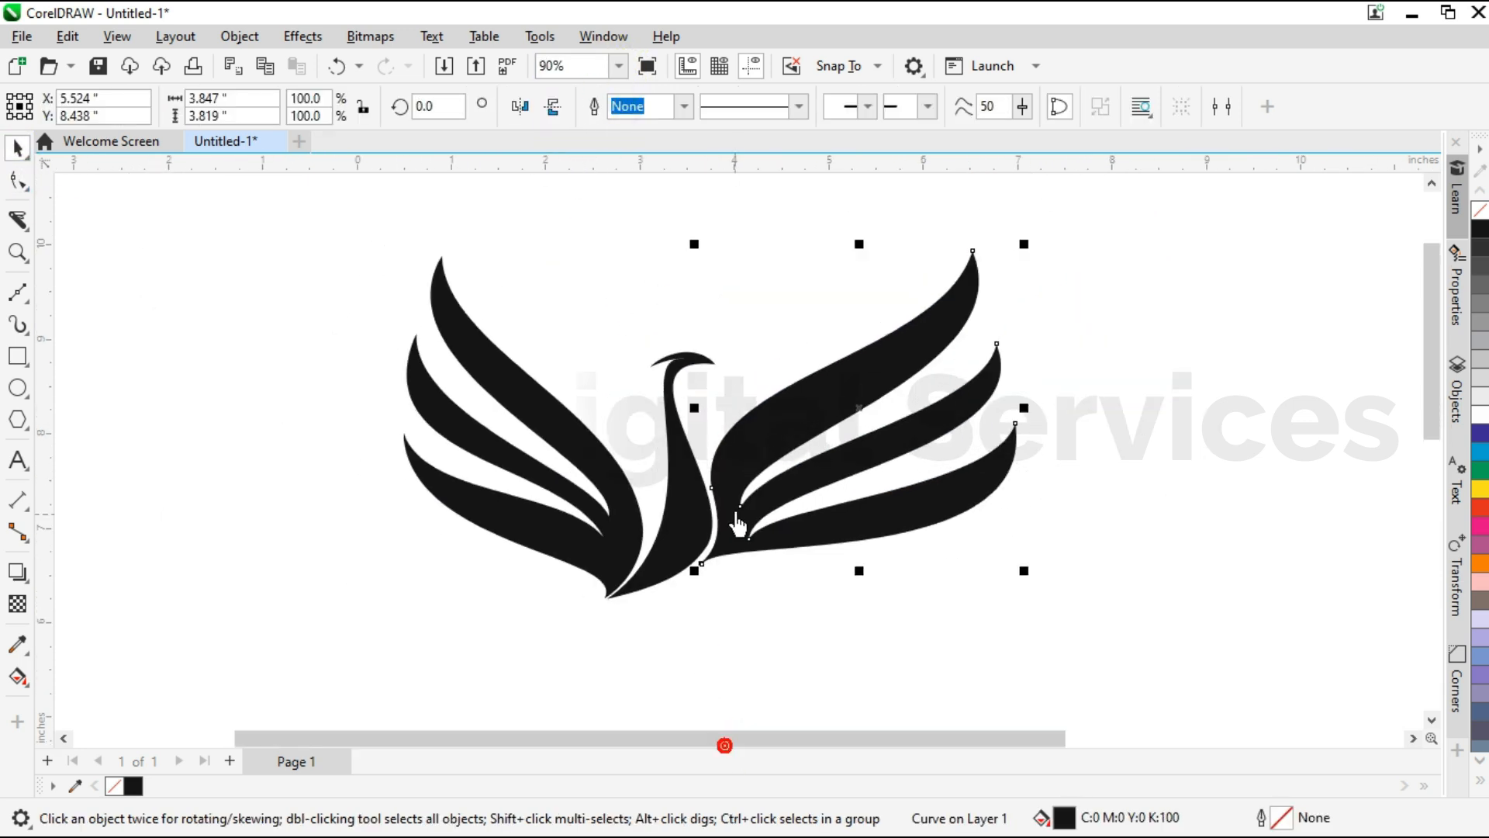
drag(378, 230, 1030, 632)
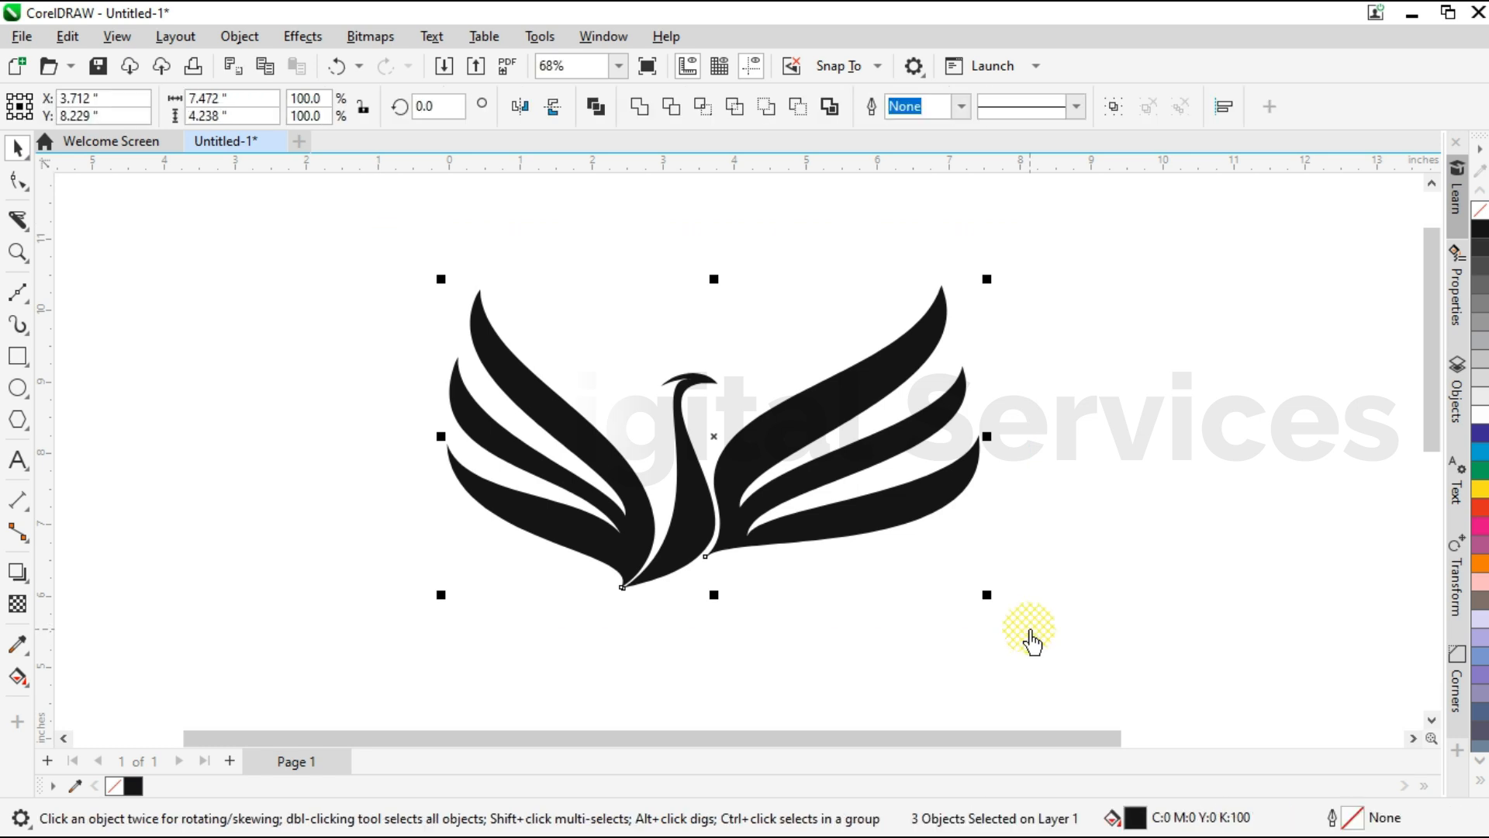
scroll(756, 489, up, 1)
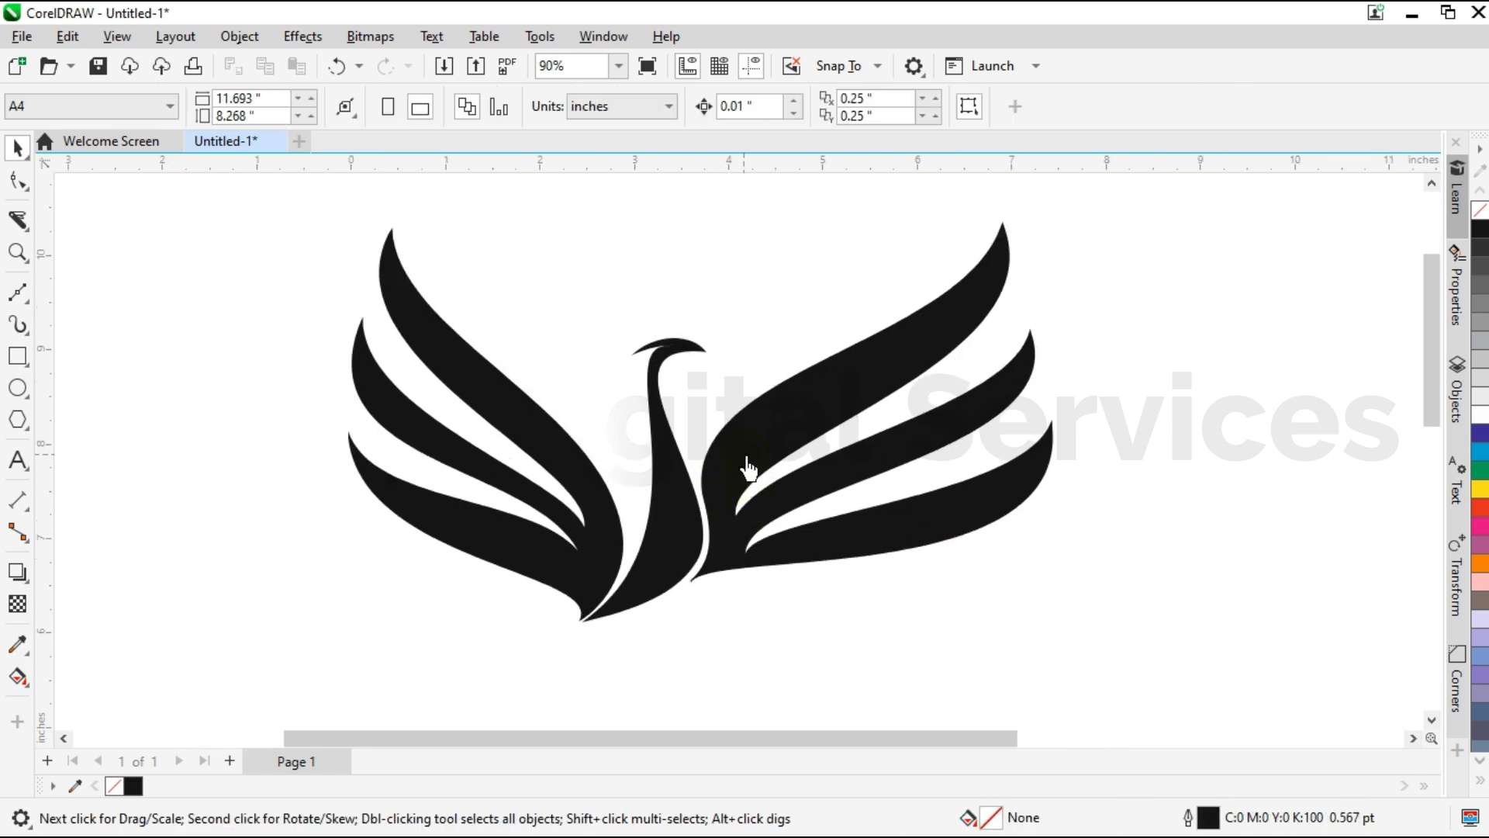
drag(787, 437, 783, 441)
click(1480, 277)
key(shift+Page_Down)
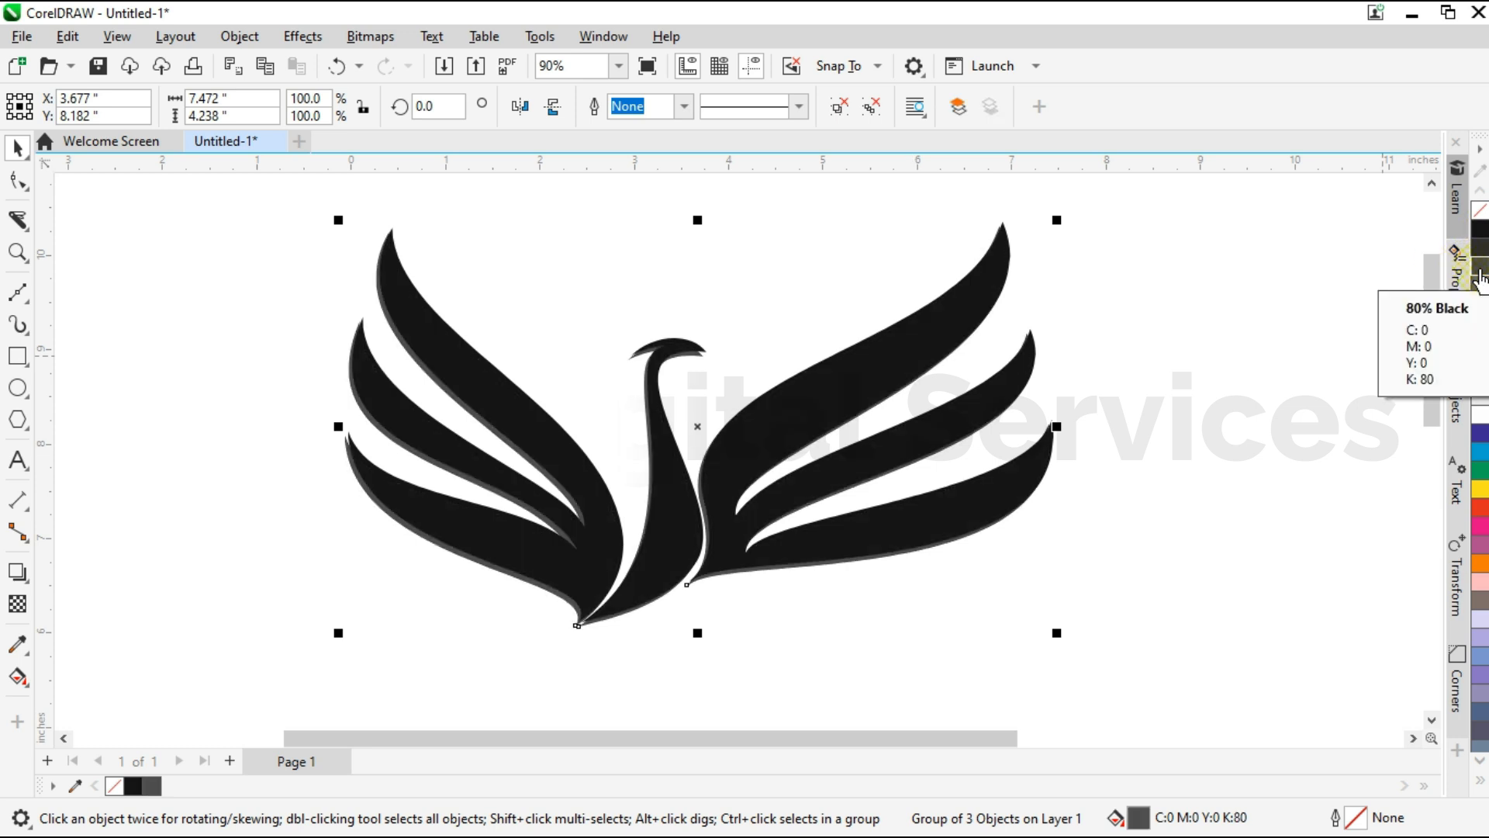
Shift the grey copy slightly right and up so it forms a thin shadow along the bird's right-hand edges.
scroll(708, 585, up, 1)
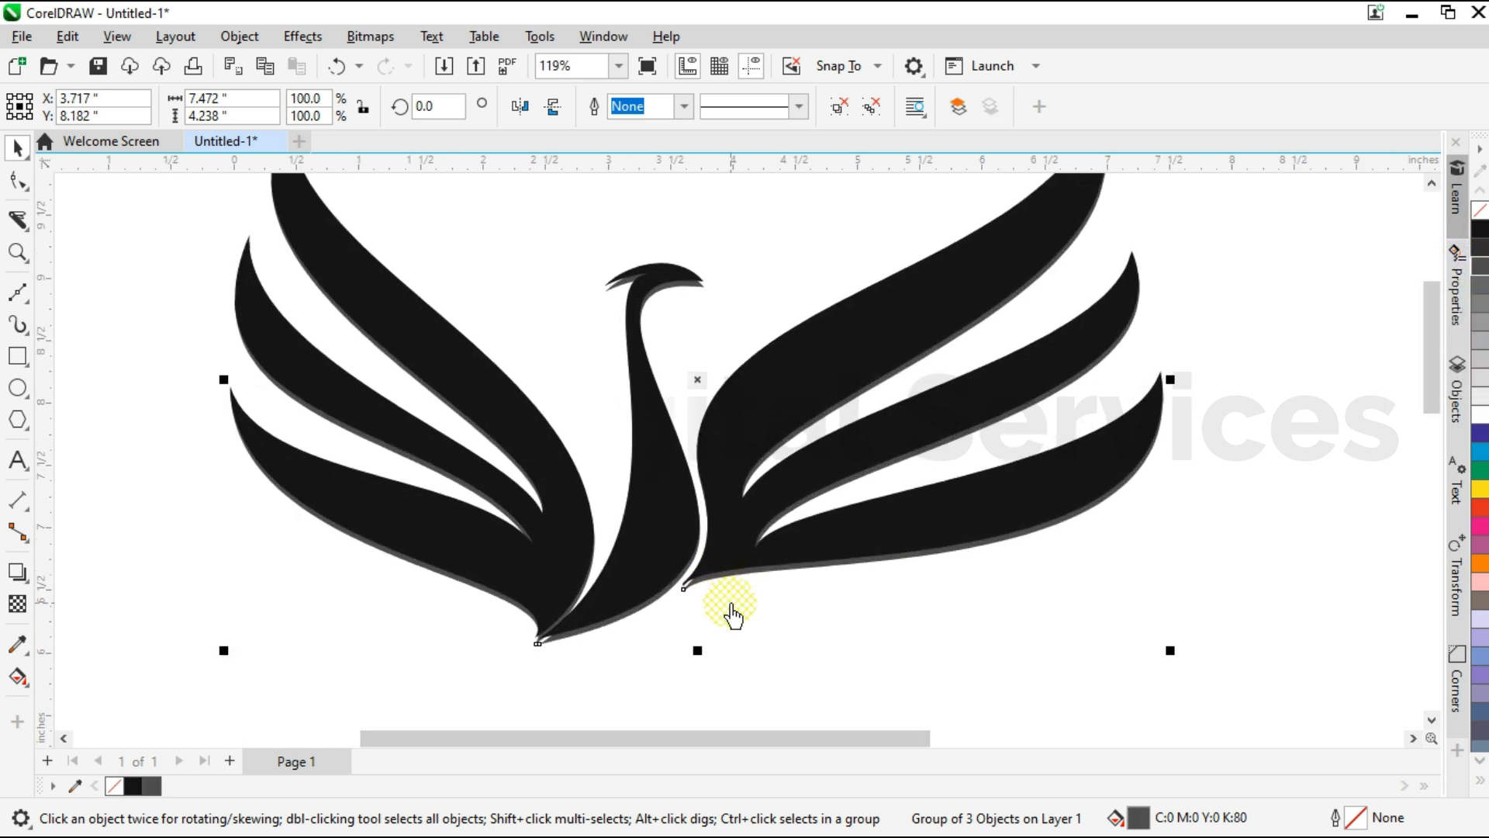
mouse_move(747, 627)
mouse_down()
mouse_move(768, 629)
mouse_move(764, 611)
mouse_up()
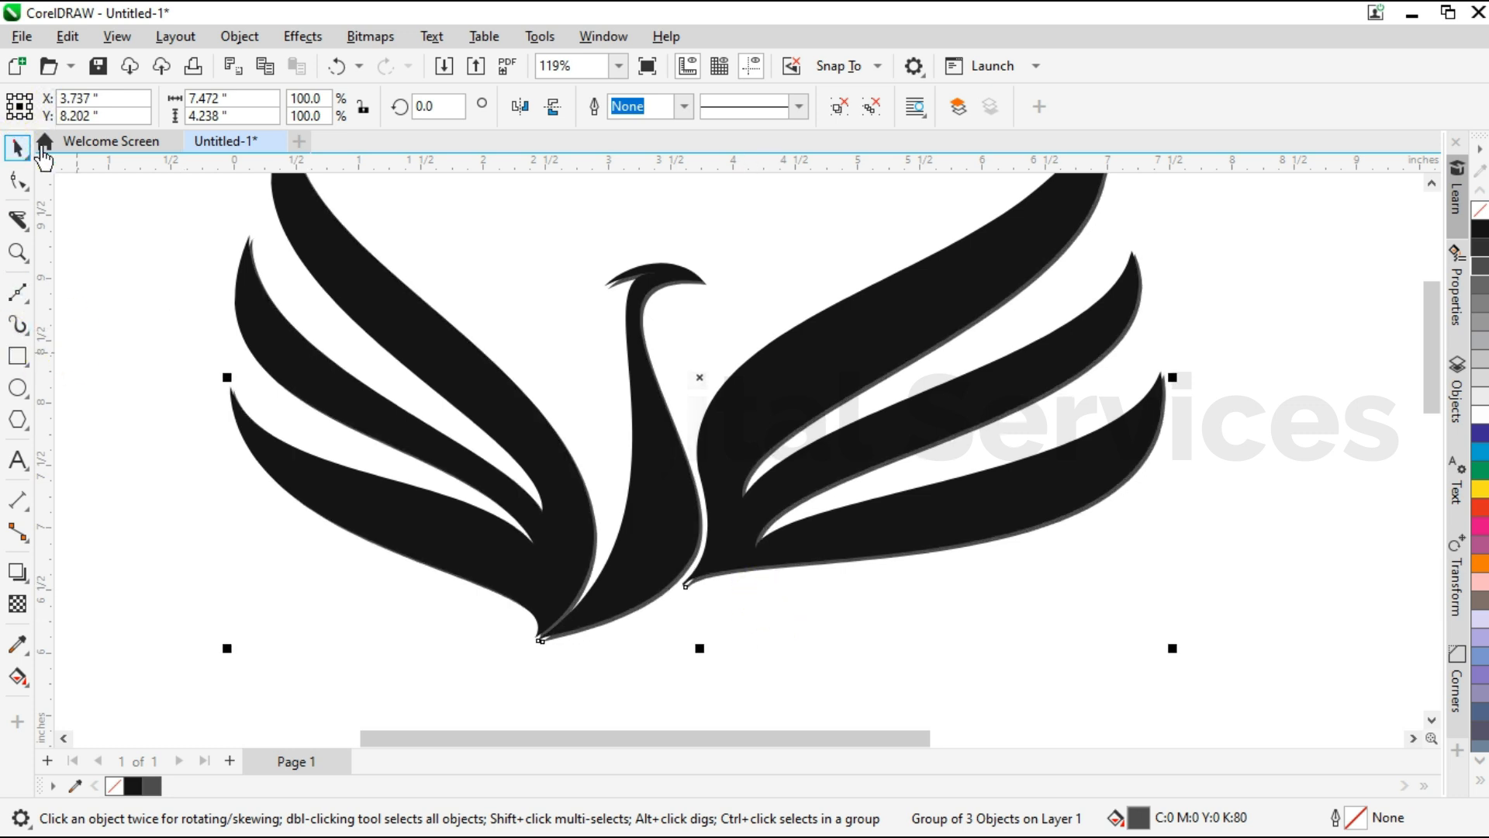
scroll(756, 461, down, 3)
drag(689, 735, 693, 735)
click(1151, 542)
Add the text "YOUR COMPANY NAME" below the bird and position it under the bird's base.
click(17, 464)
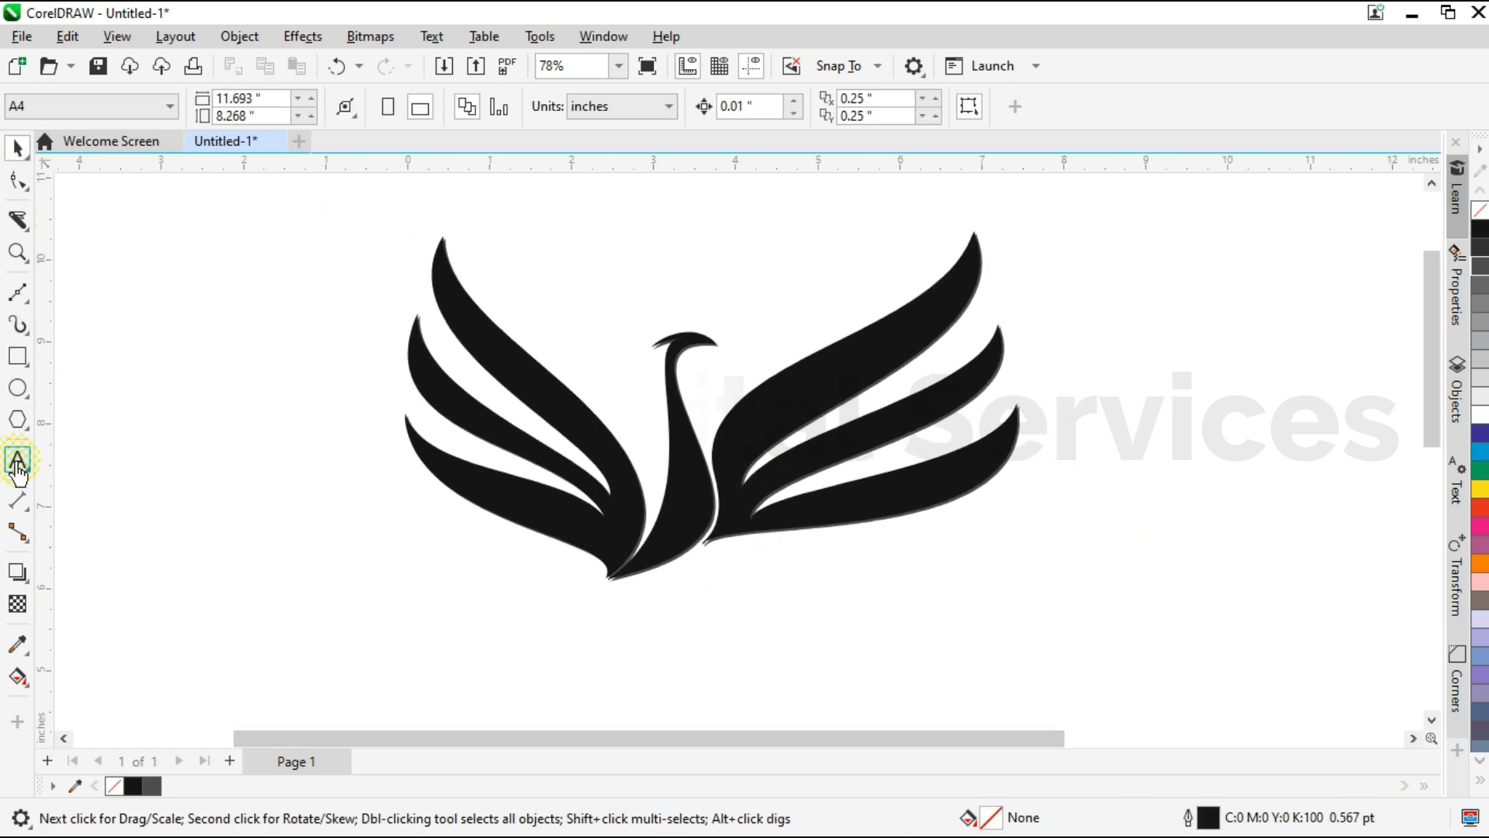
click(581, 612)
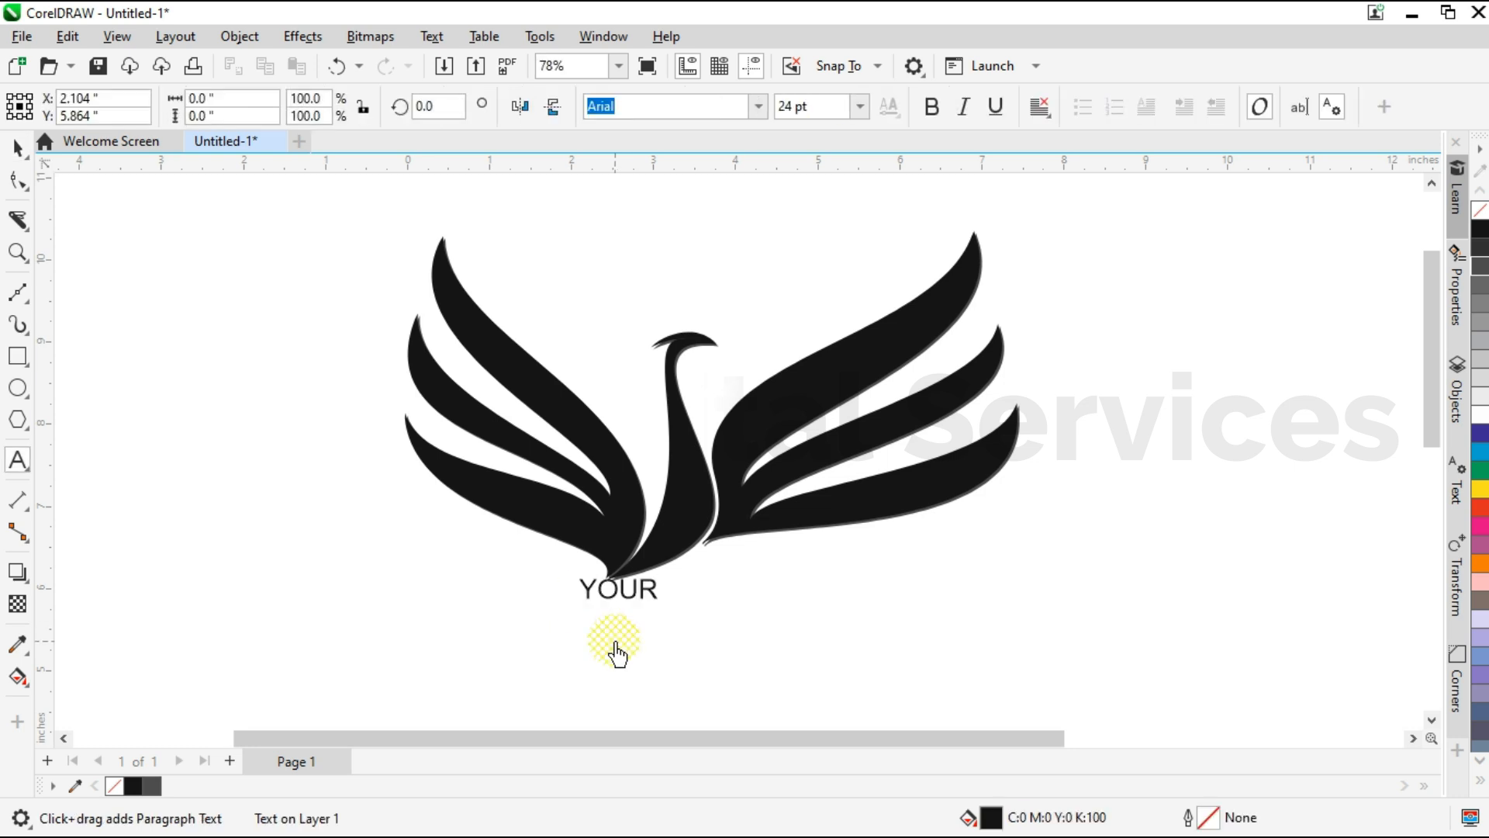
key(Escape)
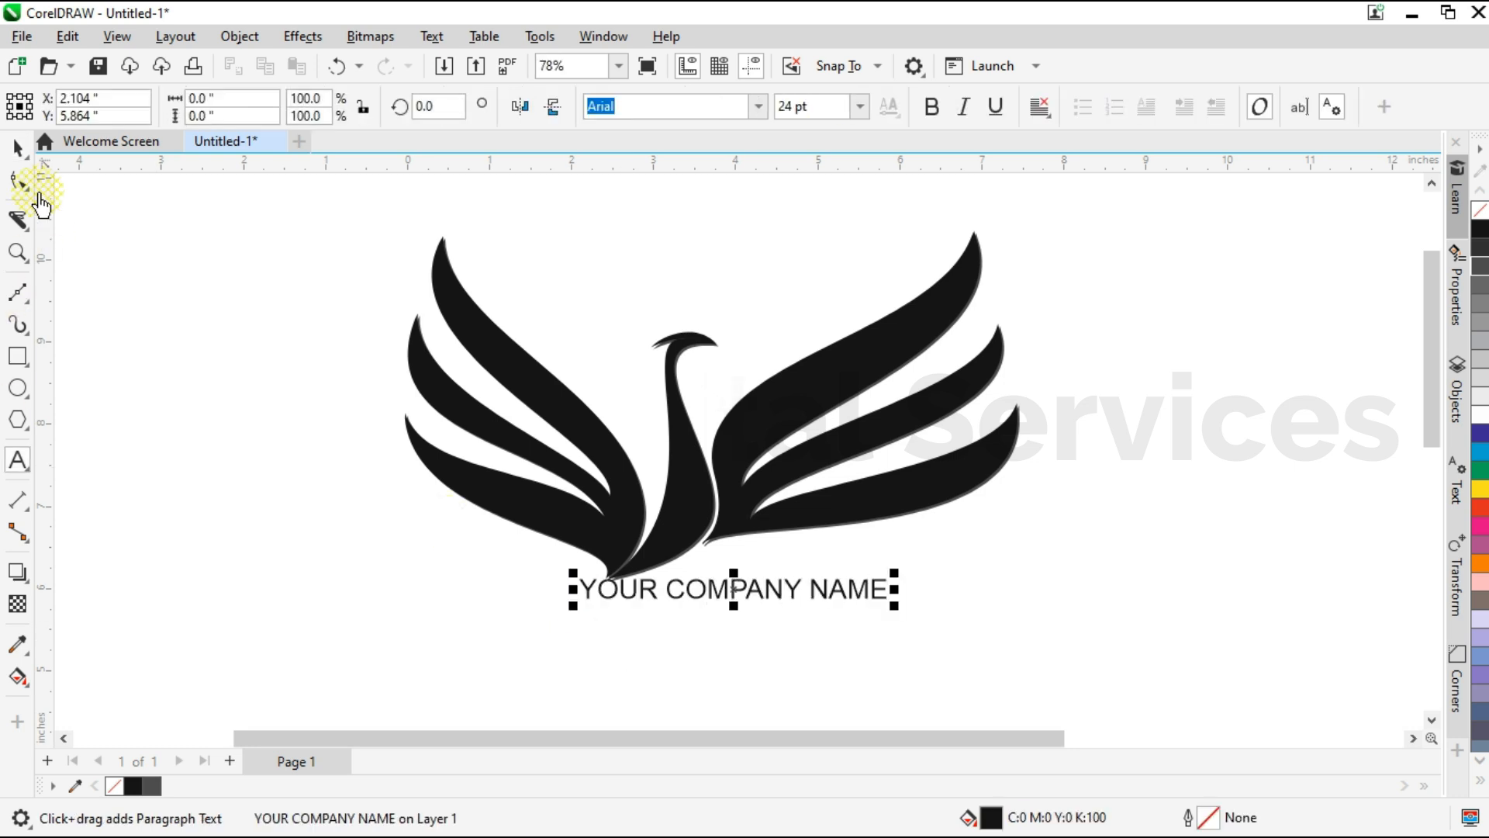
shift+click(682, 532)
key(c)
click(284, 421)
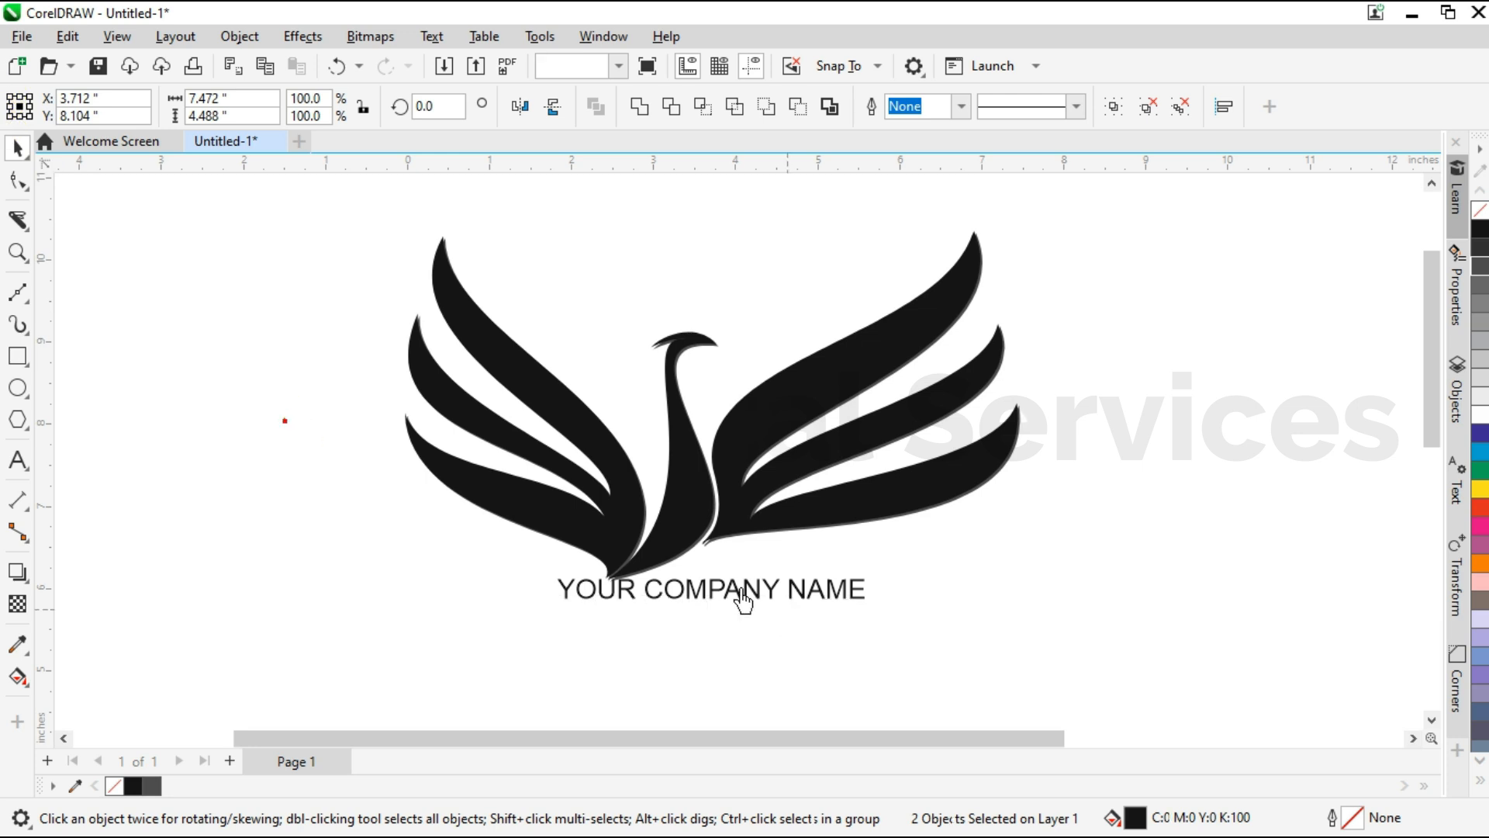
drag(732, 607, 683, 614)
Set the company name's font to Arial Black and shift the text slightly left beneath the bird.
click(759, 109)
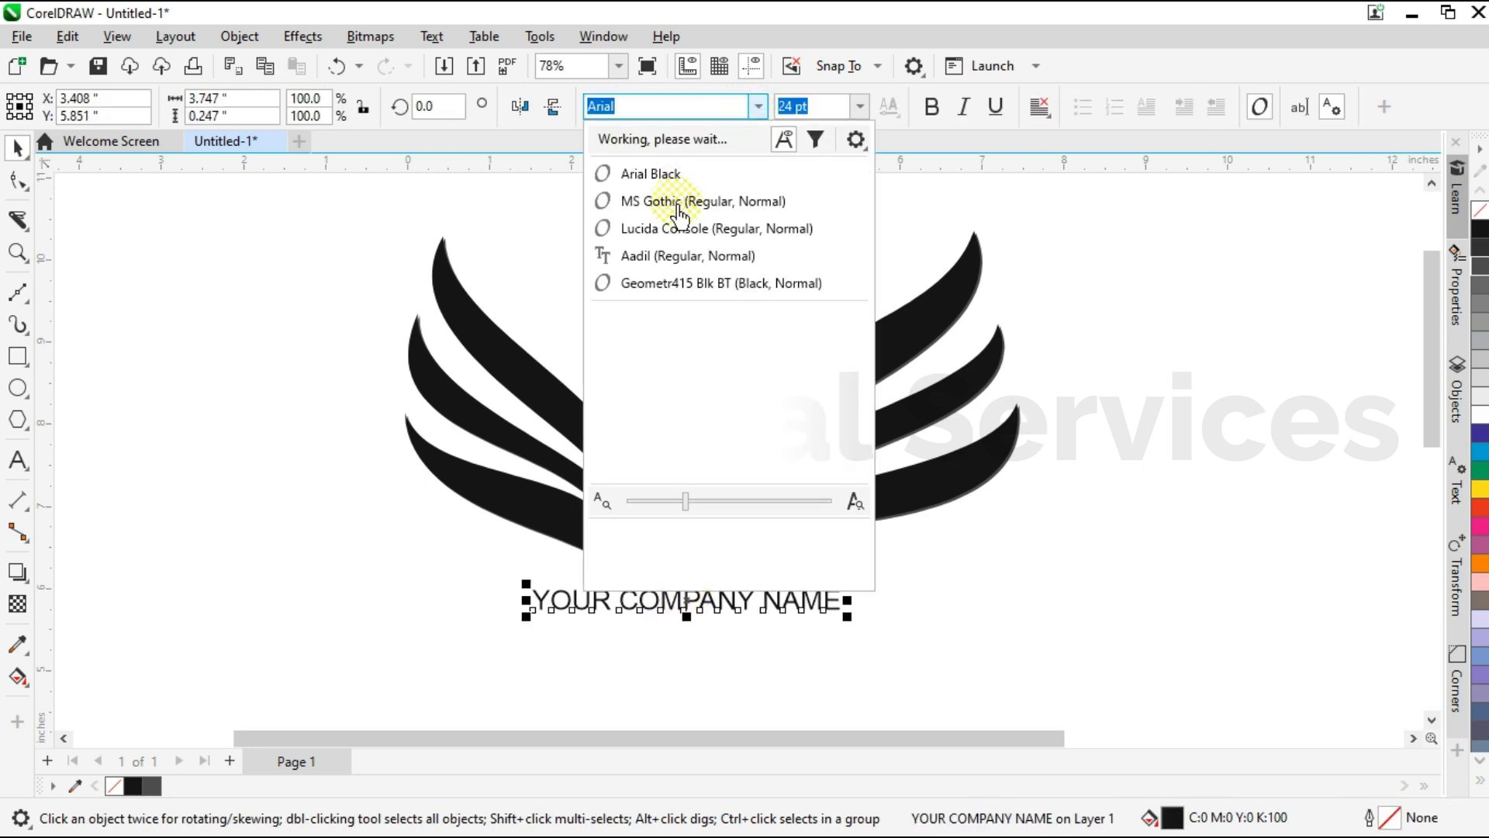
click(656, 172)
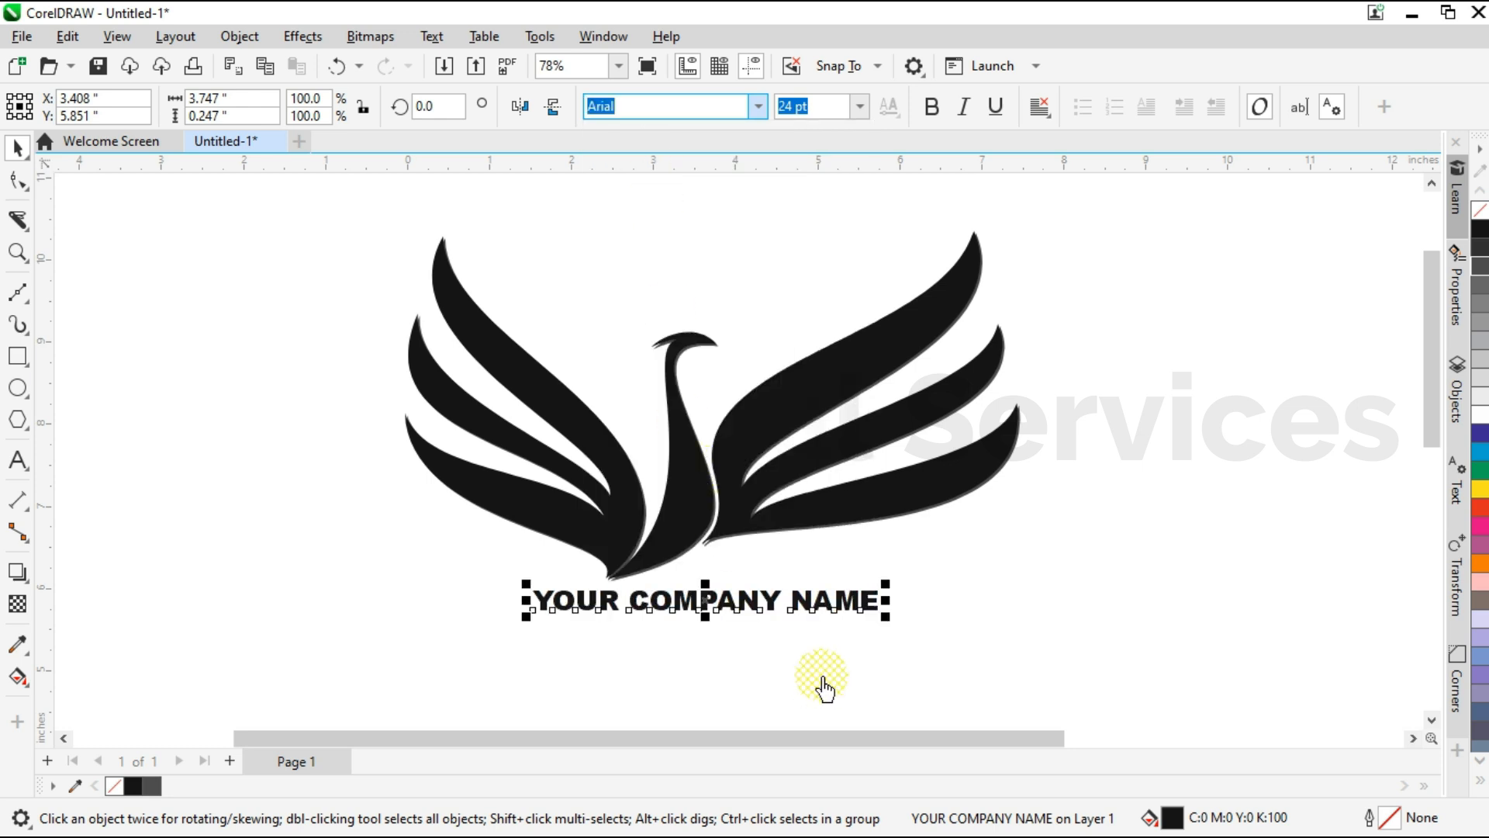
click(718, 623)
scroll(689, 613, up, 1)
click(703, 602)
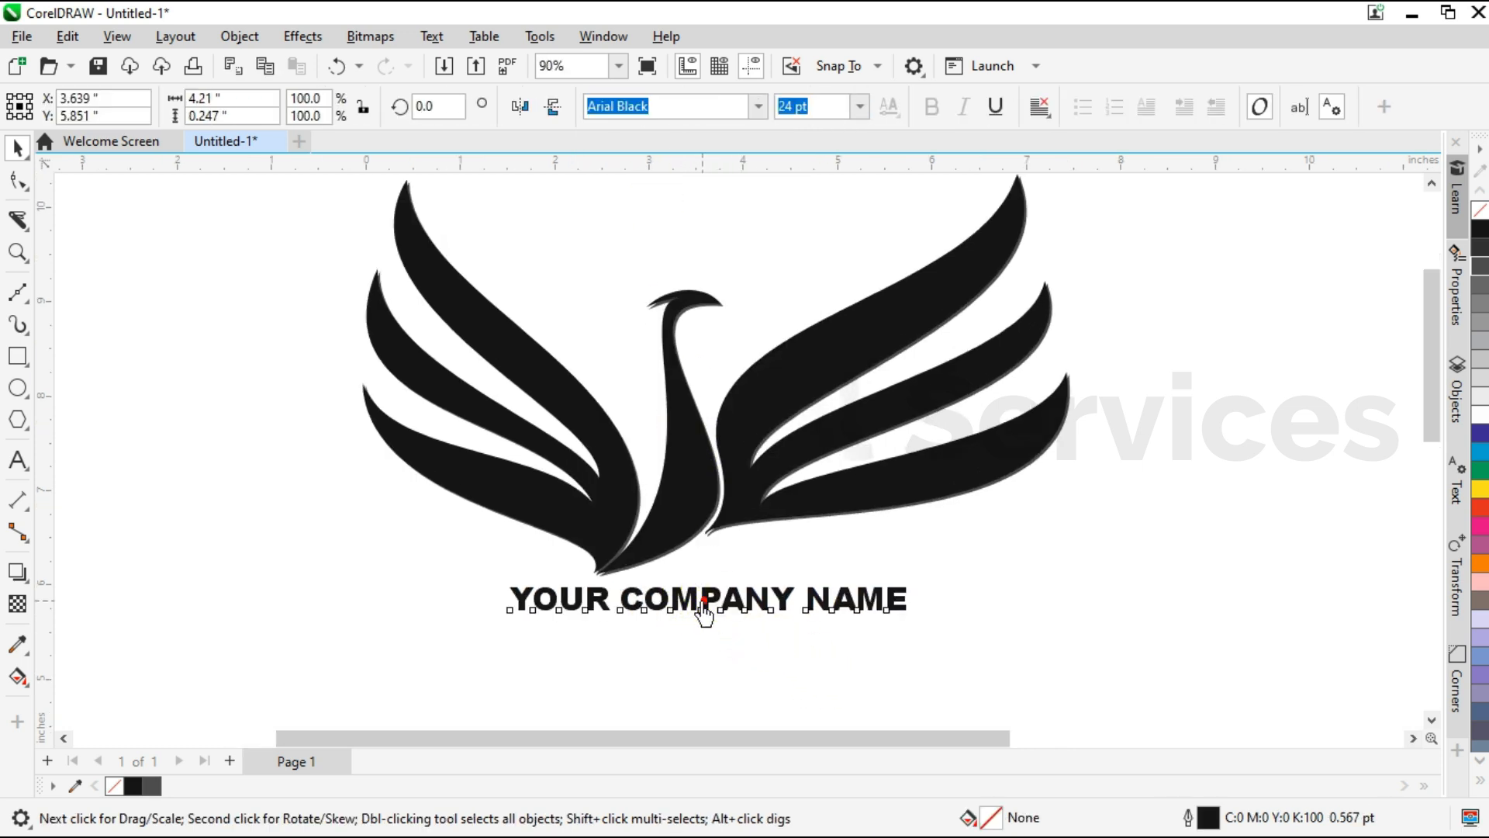
drag(705, 615, 698, 615)
click(357, 604)
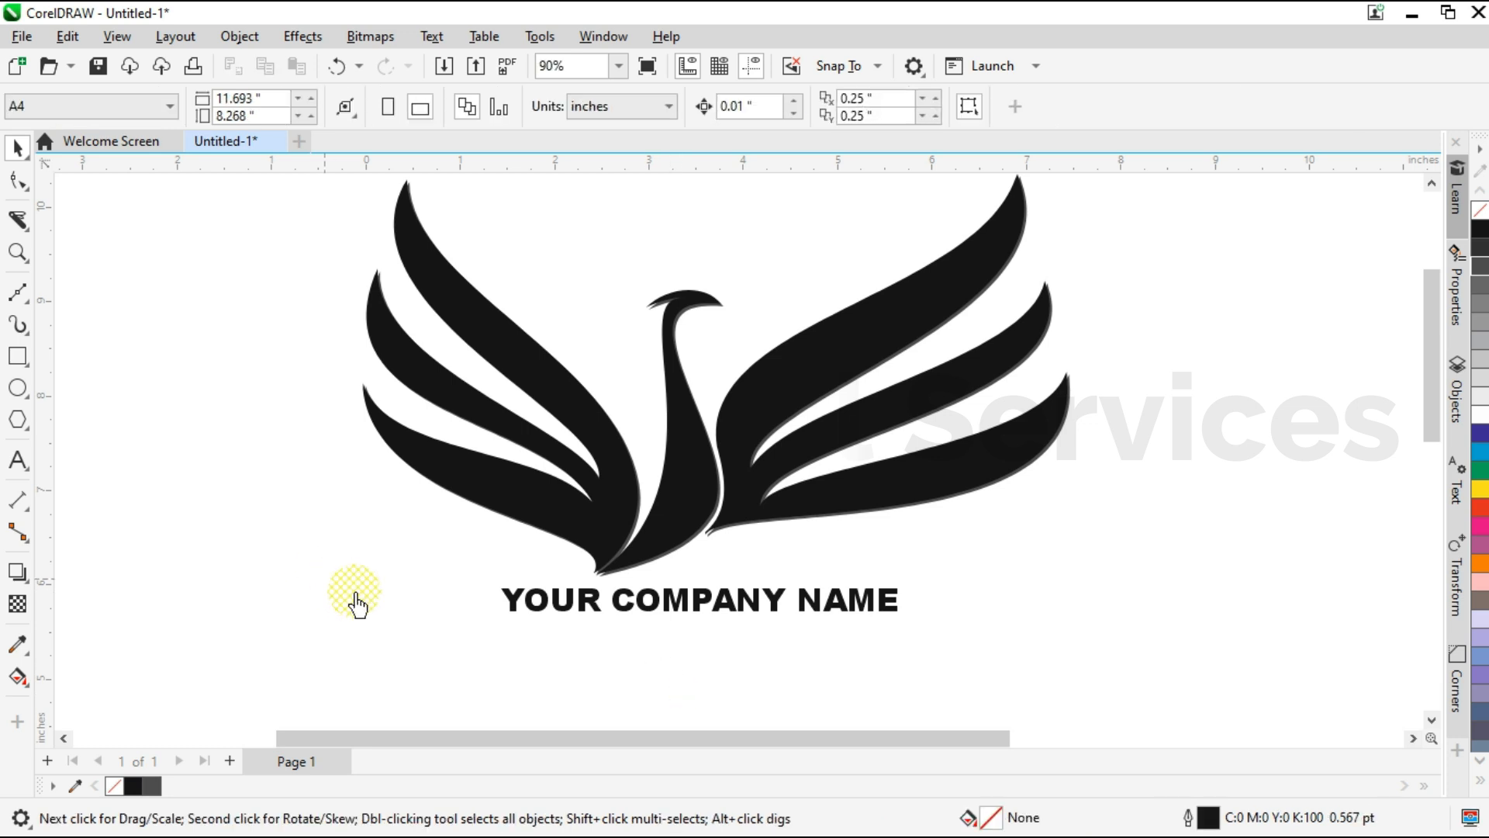
Add the text "COMPANY SLOGAN" under the company name and align the two lines on their vertical centres.
click(17, 460)
click(619, 653)
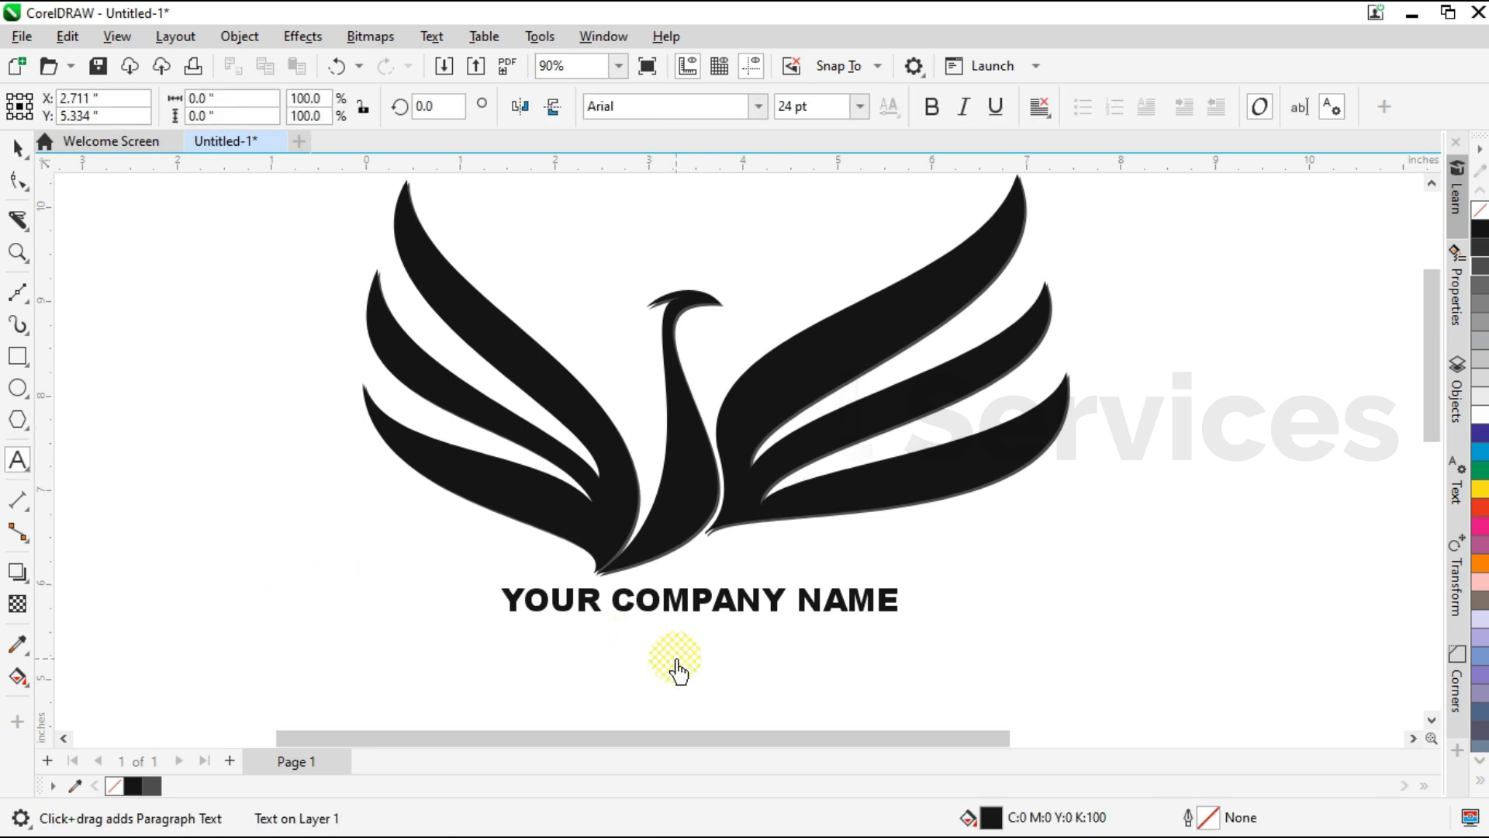
text(COMPN)
key(BackSpace)
key(BackSpace)
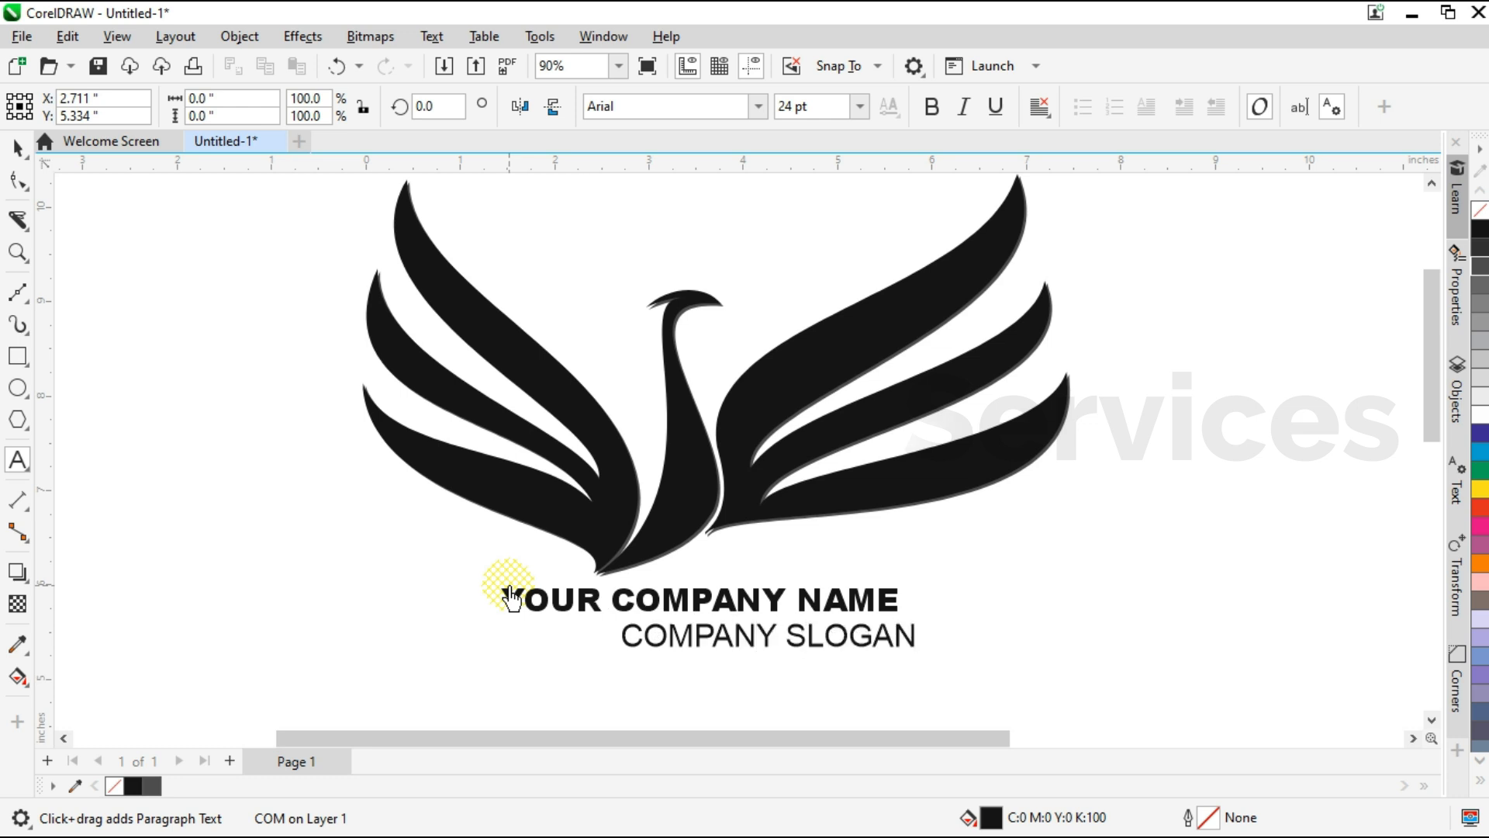
shift+click(650, 605)
key(c)
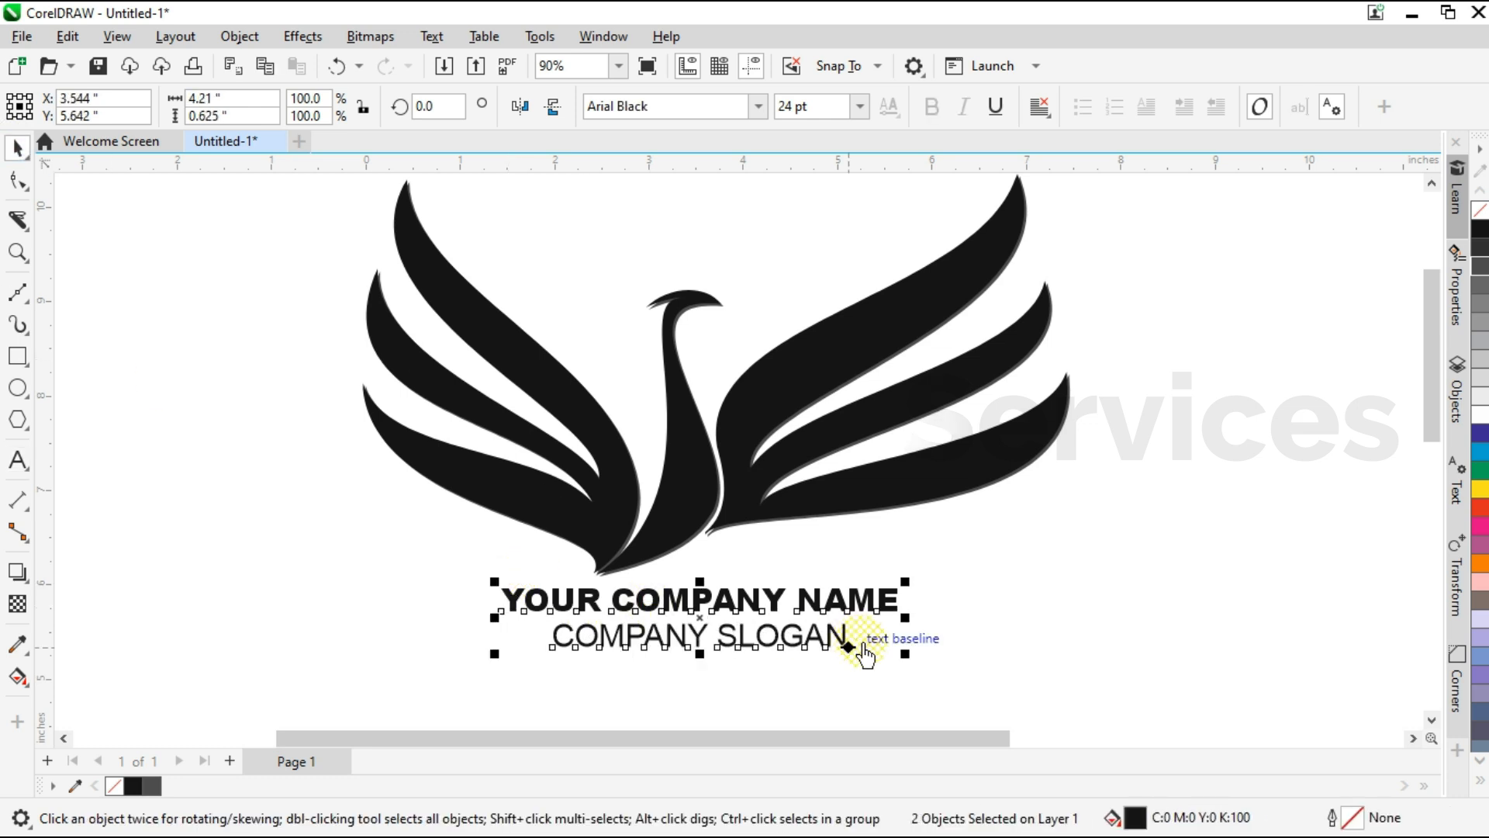
Scale the company name and slogan down together about their centre to 79.5%.
click(864, 646)
scroll(721, 636, up, 2)
click(733, 648)
click(896, 664)
drag(391, 681, 1055, 587)
drag(961, 667, 1023, 649)
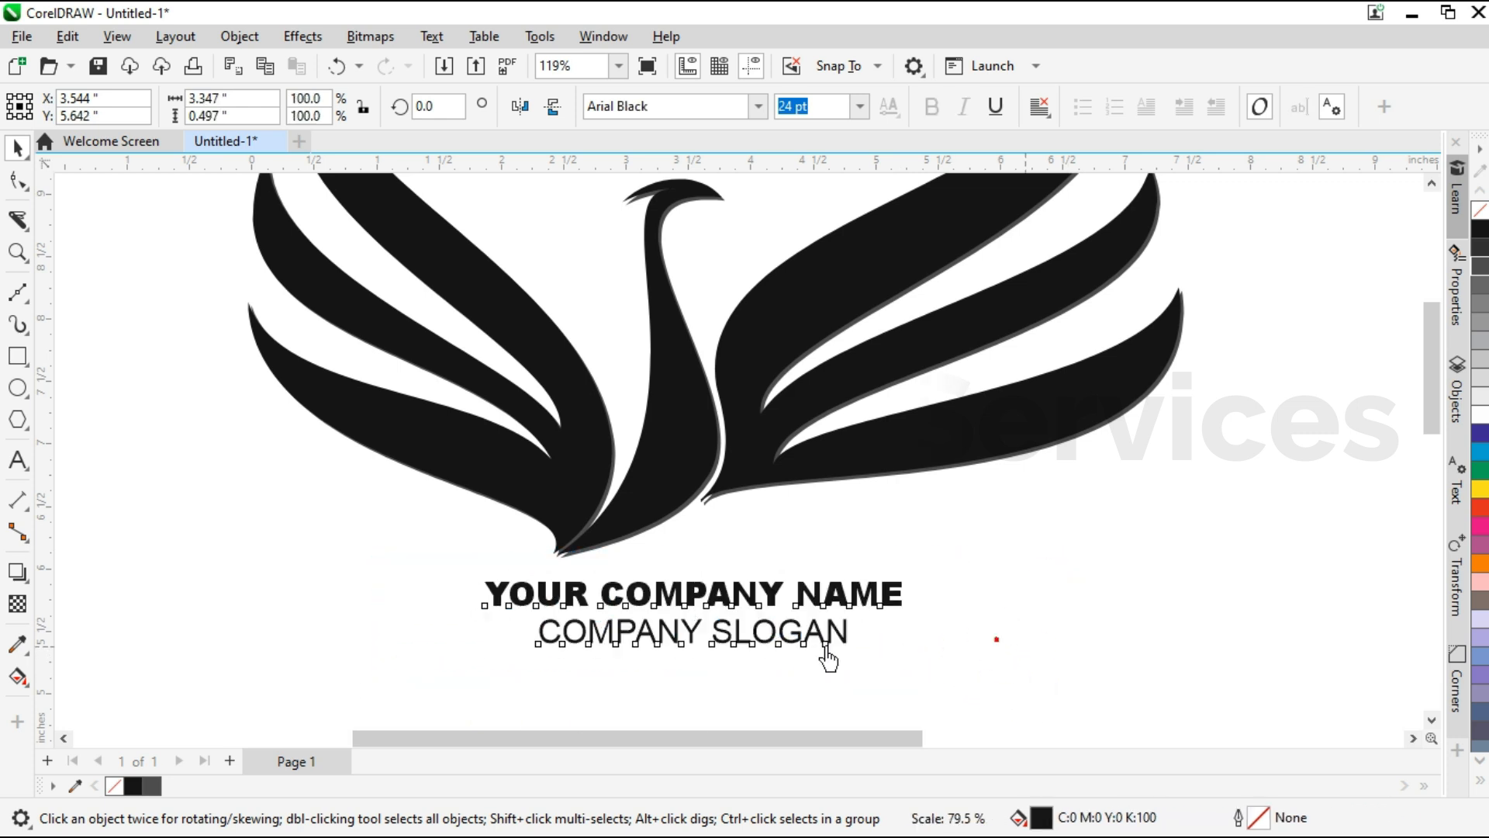
Scale only the slogan down to 73.2% about its centre and move it up closer to the company name.
click(721, 672)
drag(854, 650, 812, 645)
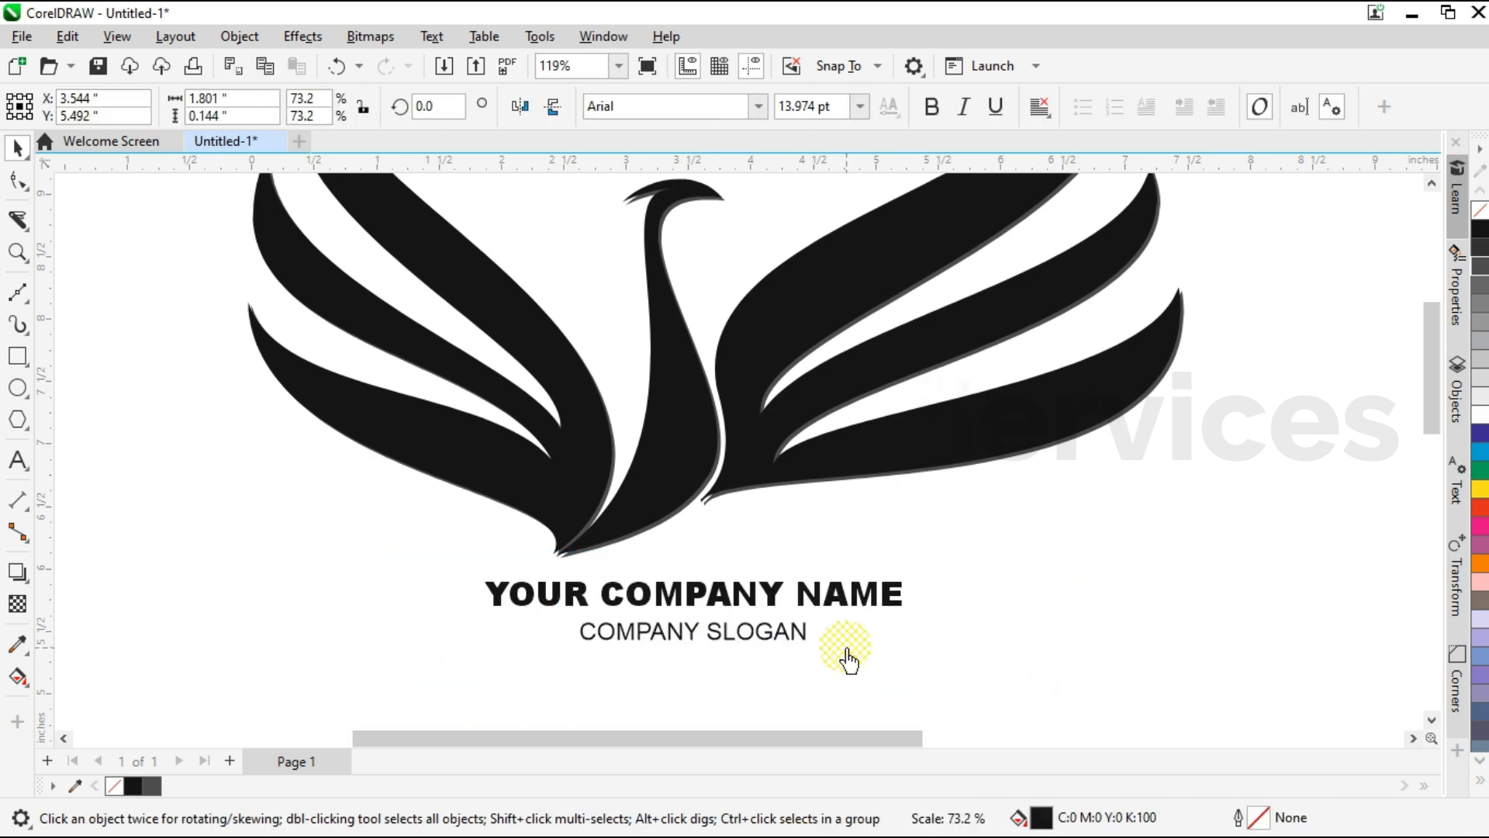
drag(723, 669, 723, 667)
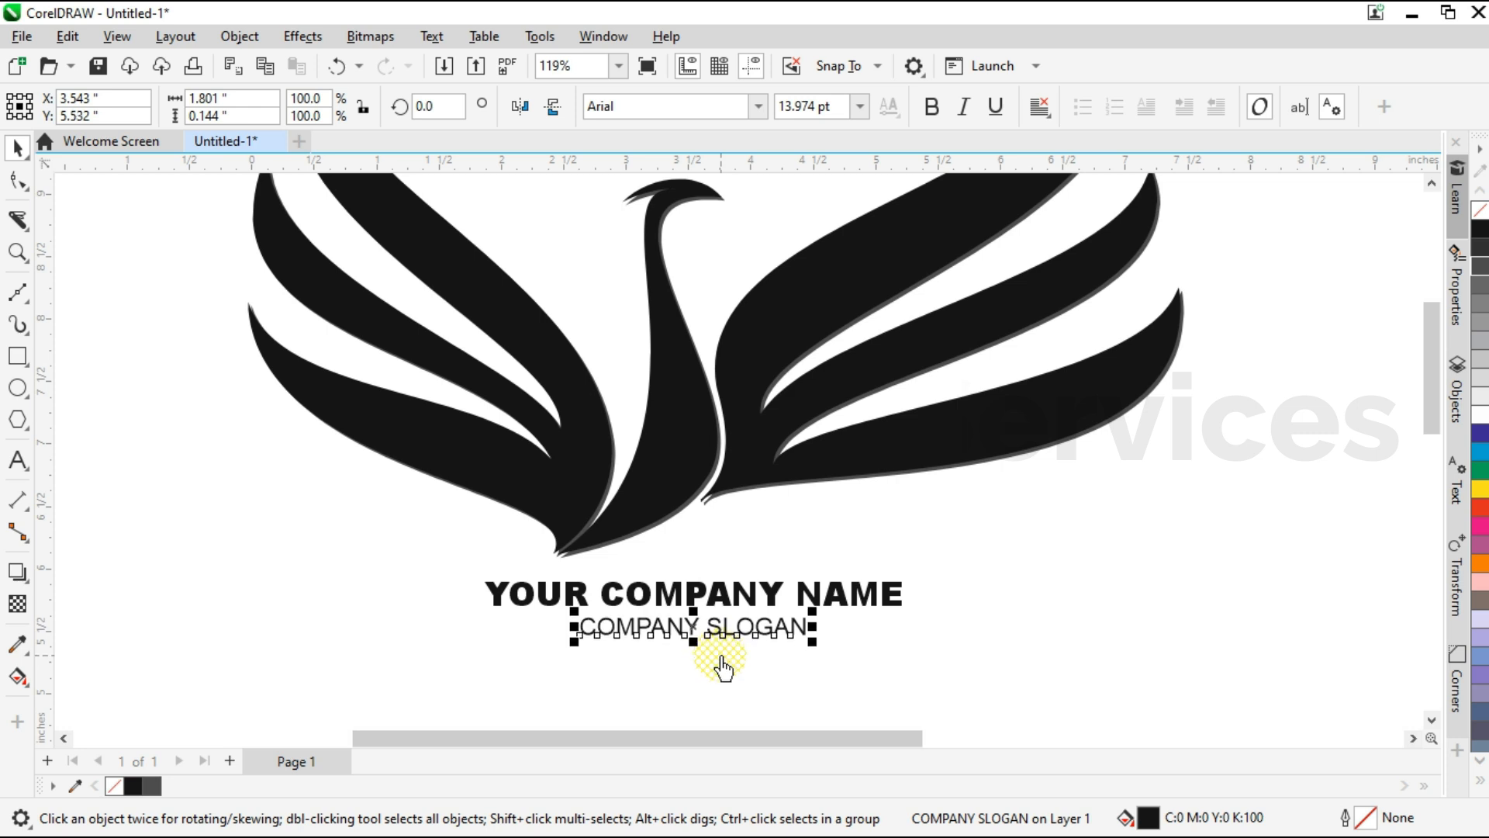
shift+click(692, 602)
click(615, 664)
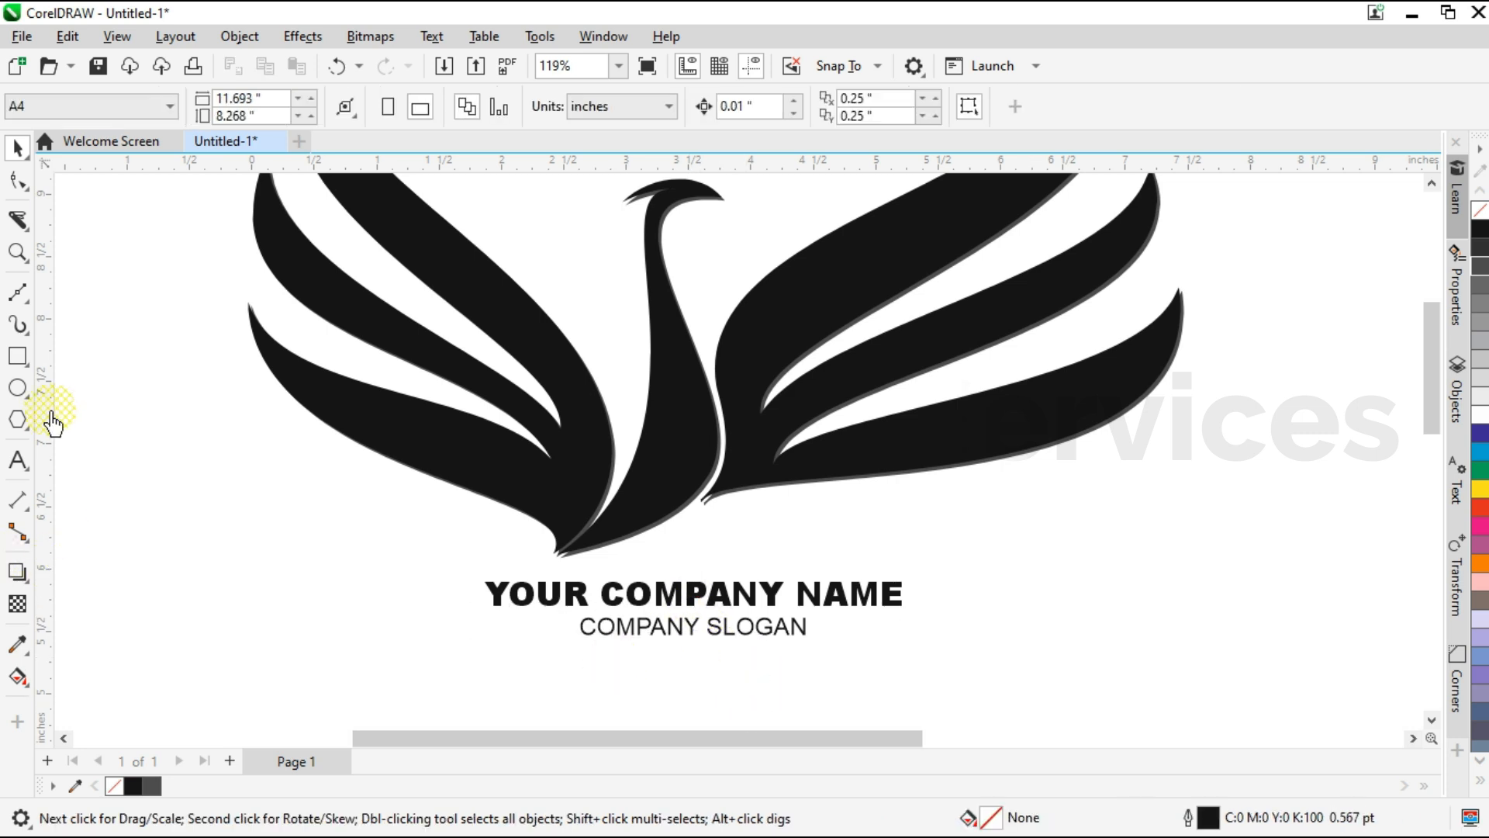
Draw a three-sided polygon beside the company name, squeeze it to a spike about 0.035 by 0.879 inches and rotate it 90 degrees.
key(y)
mouse_move(940, 518)
mouse_down()
mouse_move(936, 650)
mouse_move(968, 664)
mouse_up()
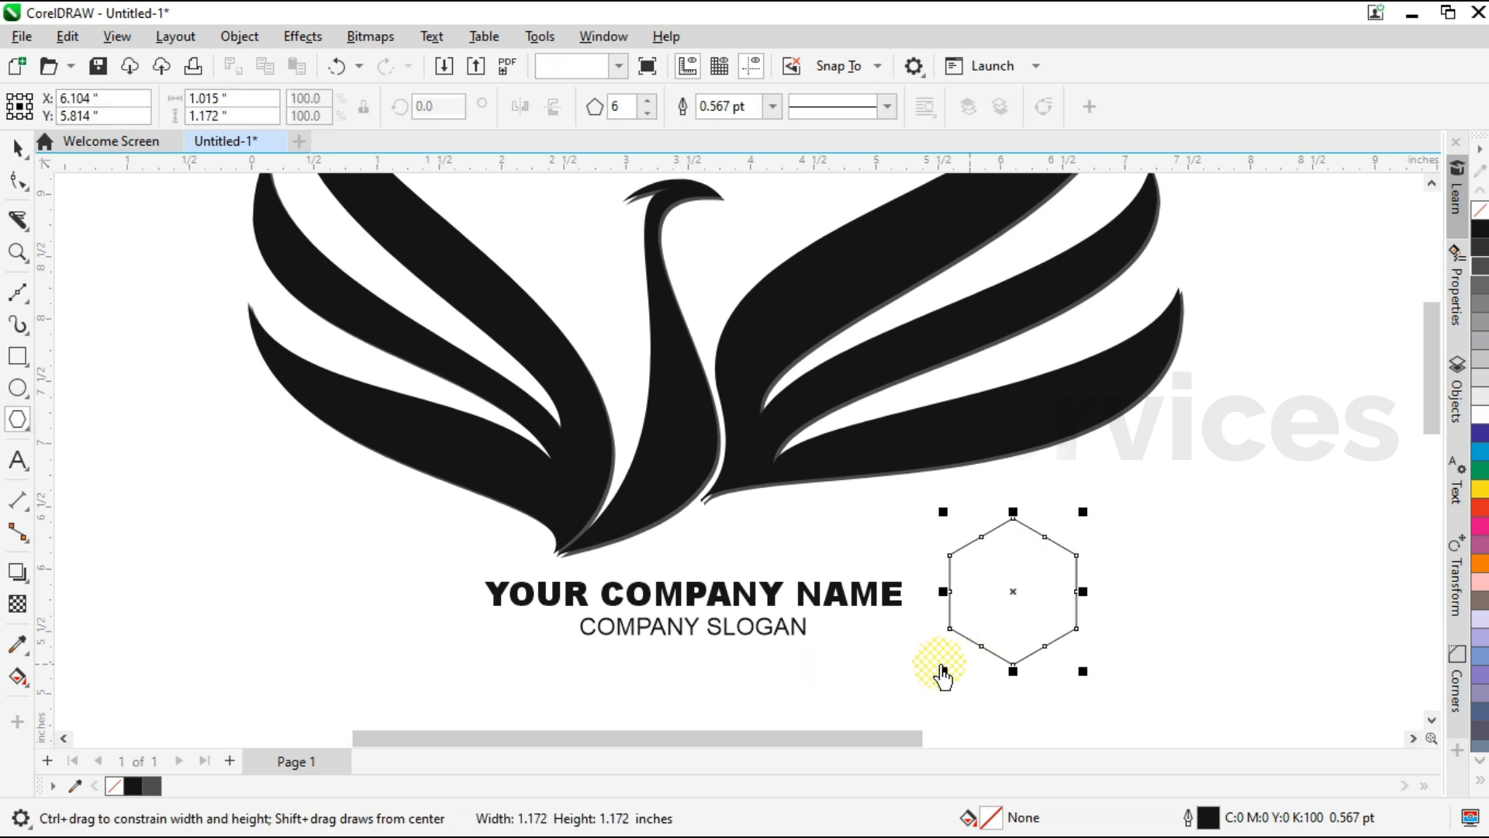
click(645, 115)
click(645, 114)
click(645, 115)
key(space)
drag(1083, 573, 957, 609)
text(9)
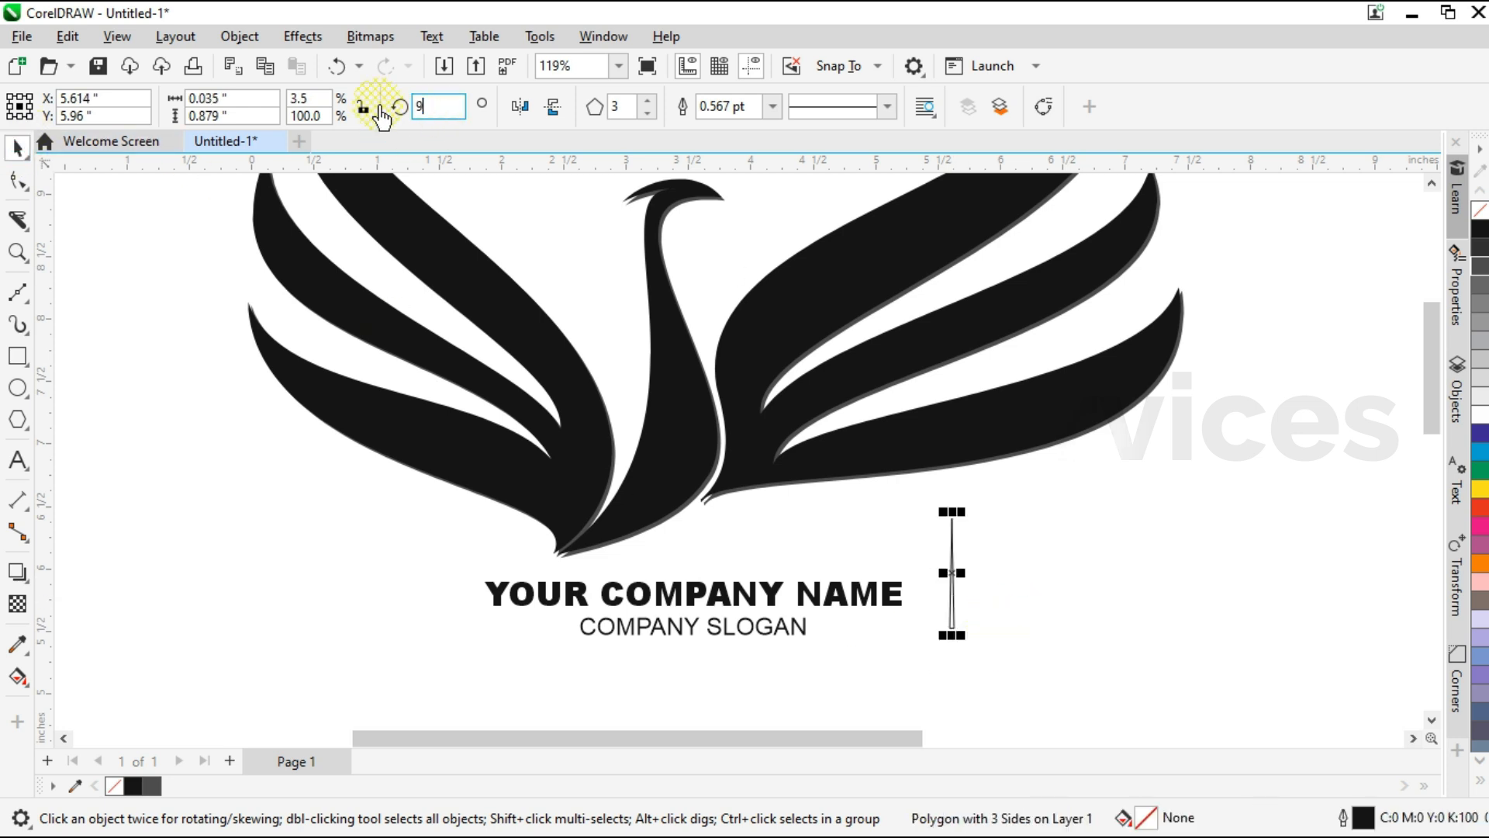
text(0)
key(Return)
scroll(398, 654, up, 1)
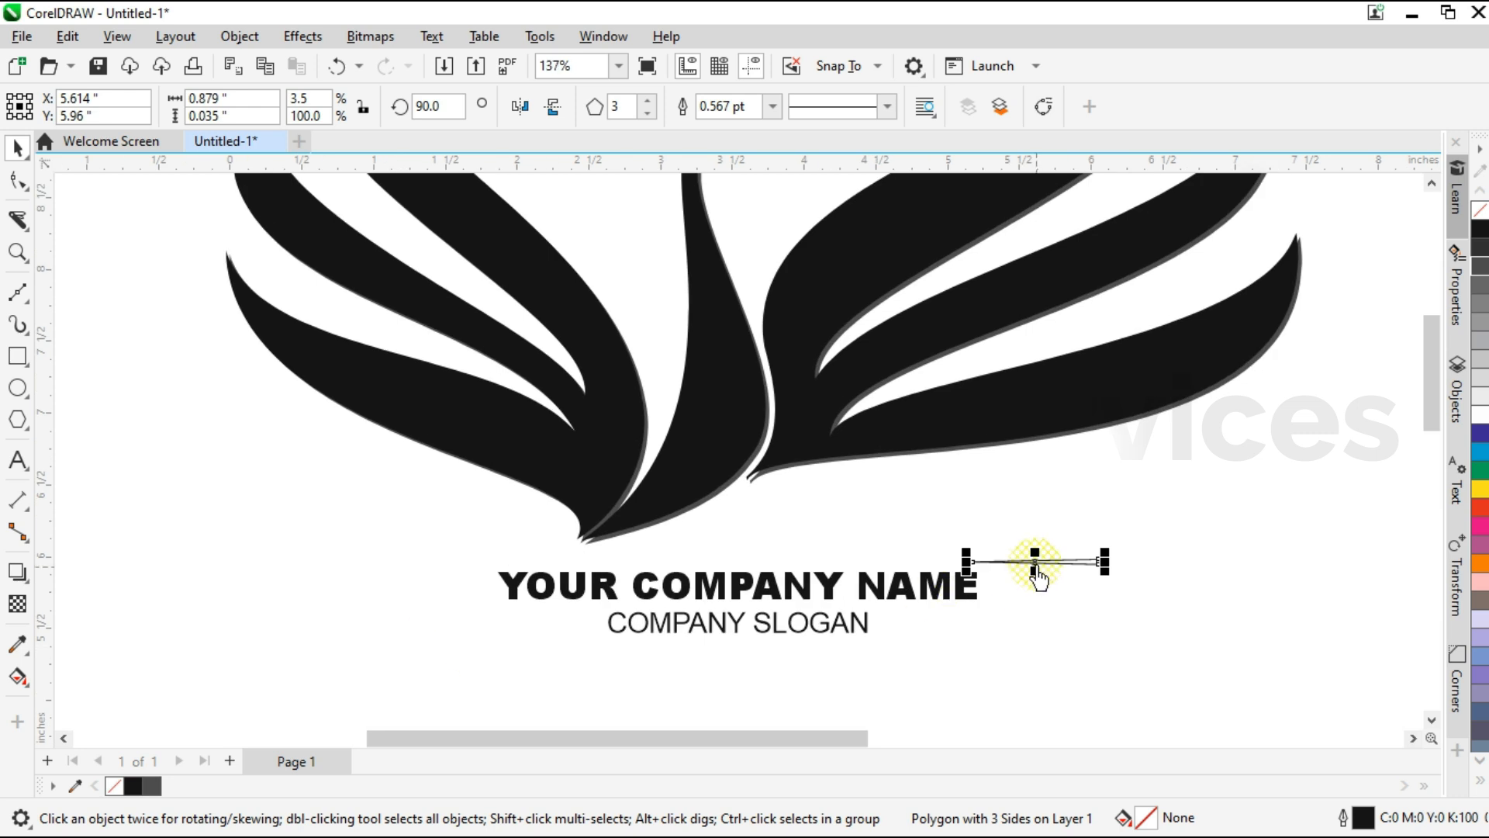
Move the thin spike to the left end of the slogan, shorten it to about 0.794 inches and align it with the slogan's middle.
drag(1034, 560, 623, 628)
scroll(565, 639, up, 8)
drag(488, 610, 521, 621)
shift+click(676, 638)
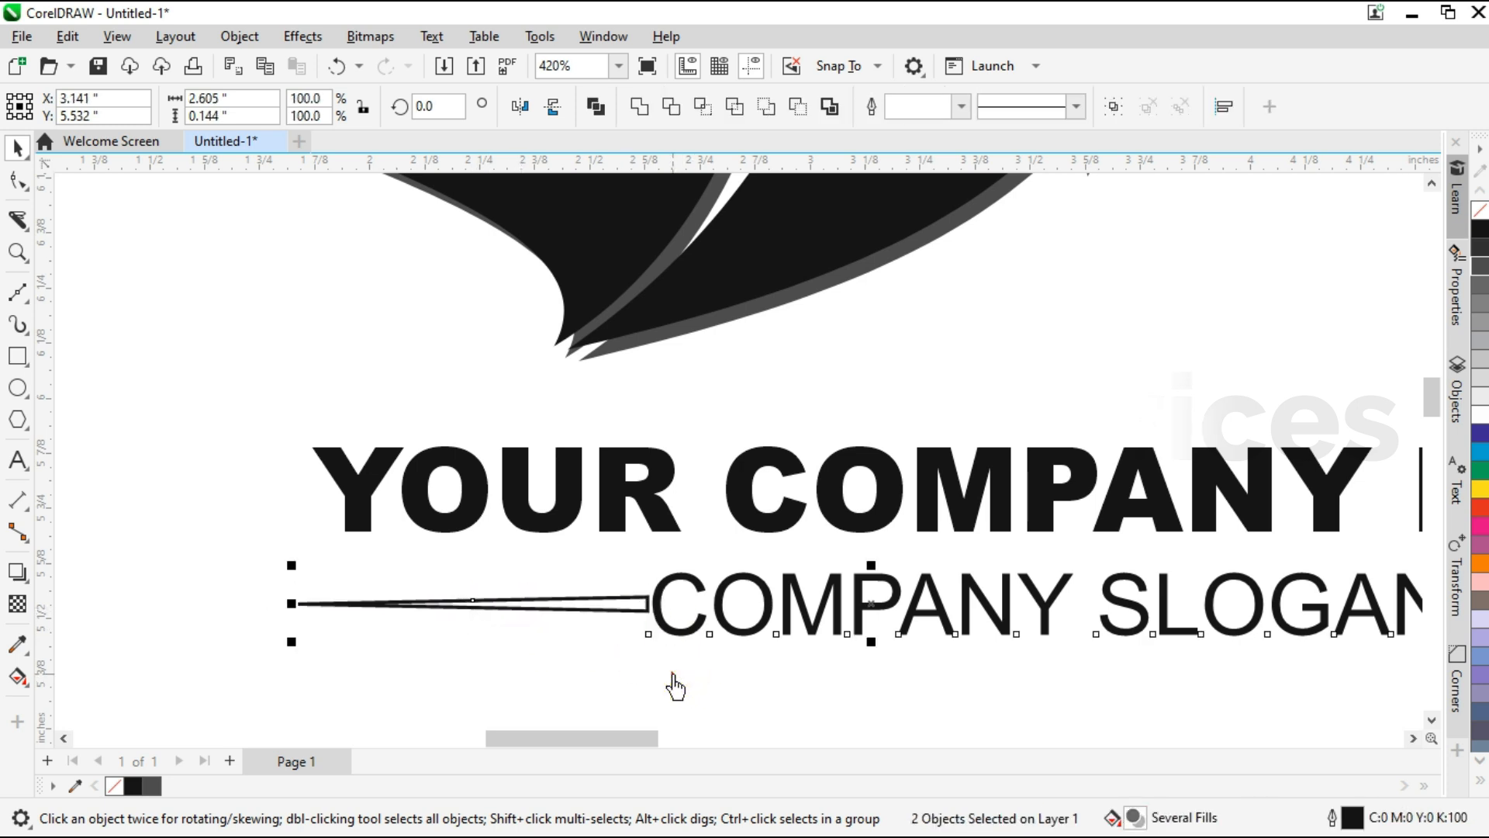
Fill the spike with a linear gradient from black at the slogan end to light grey at the tip and remove its outline.
click(625, 605)
key(g)
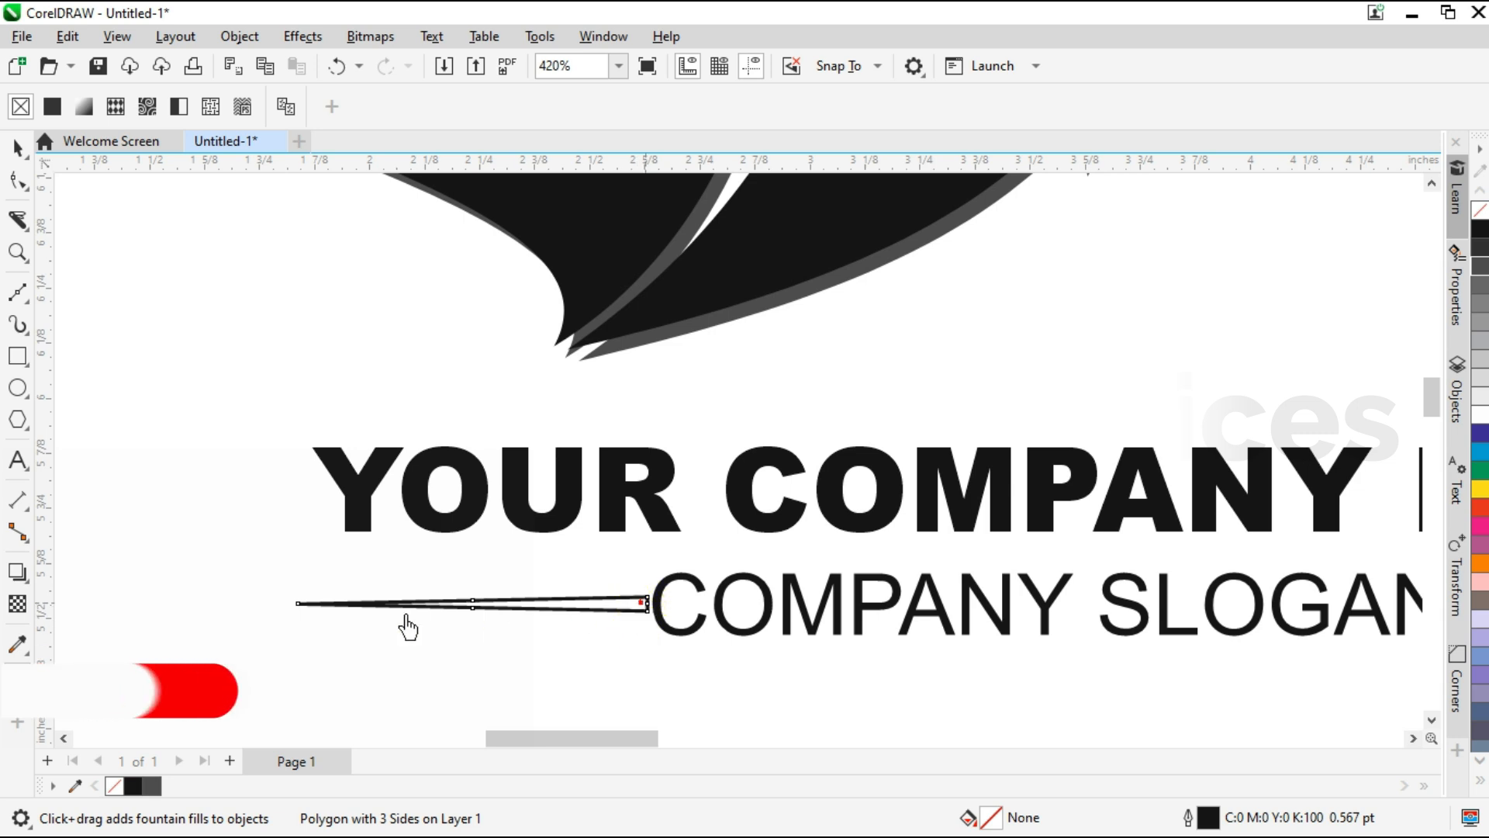
drag(646, 603, 305, 603)
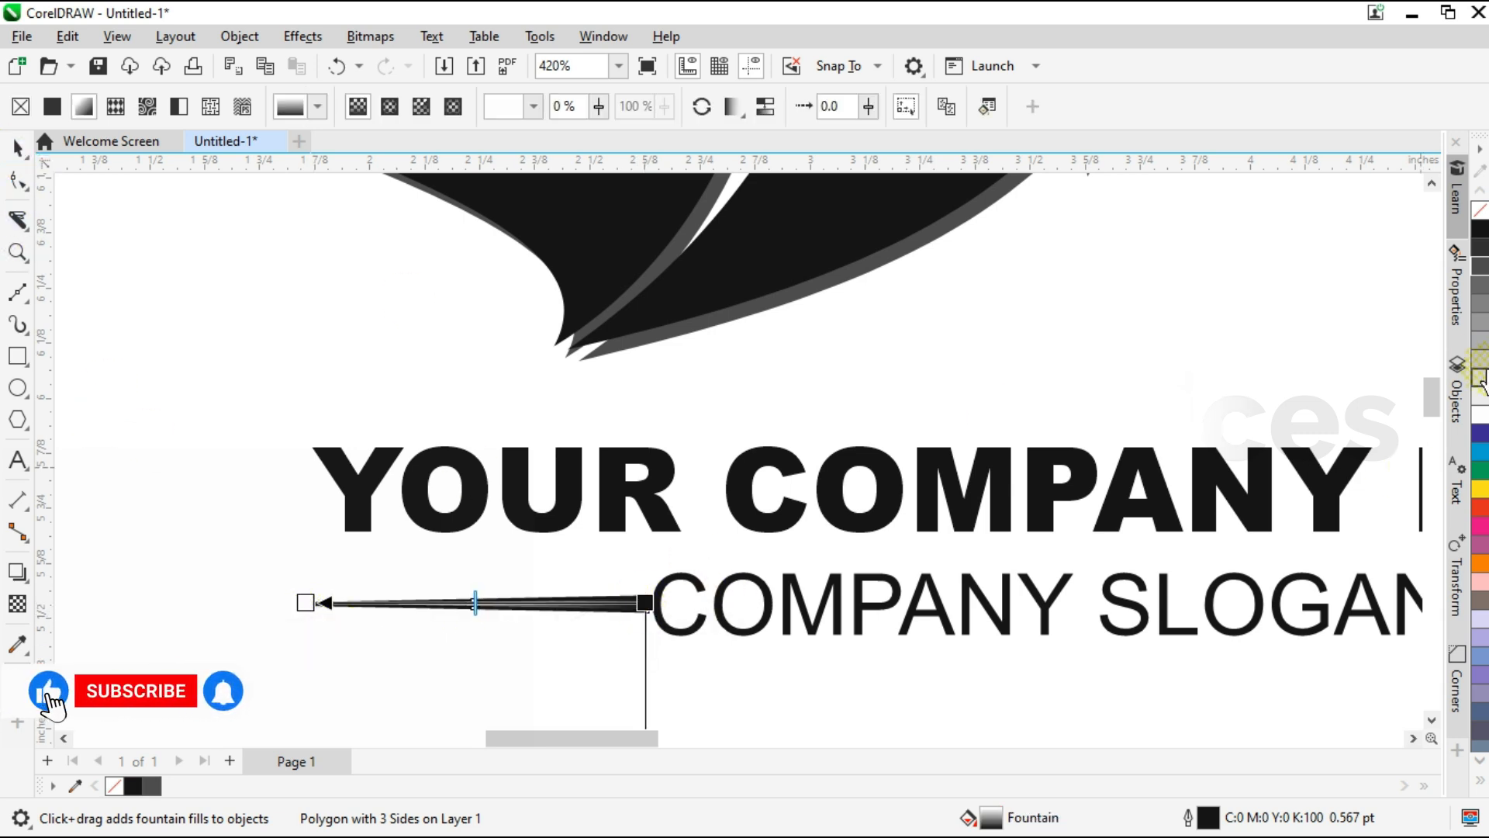
click(17, 148)
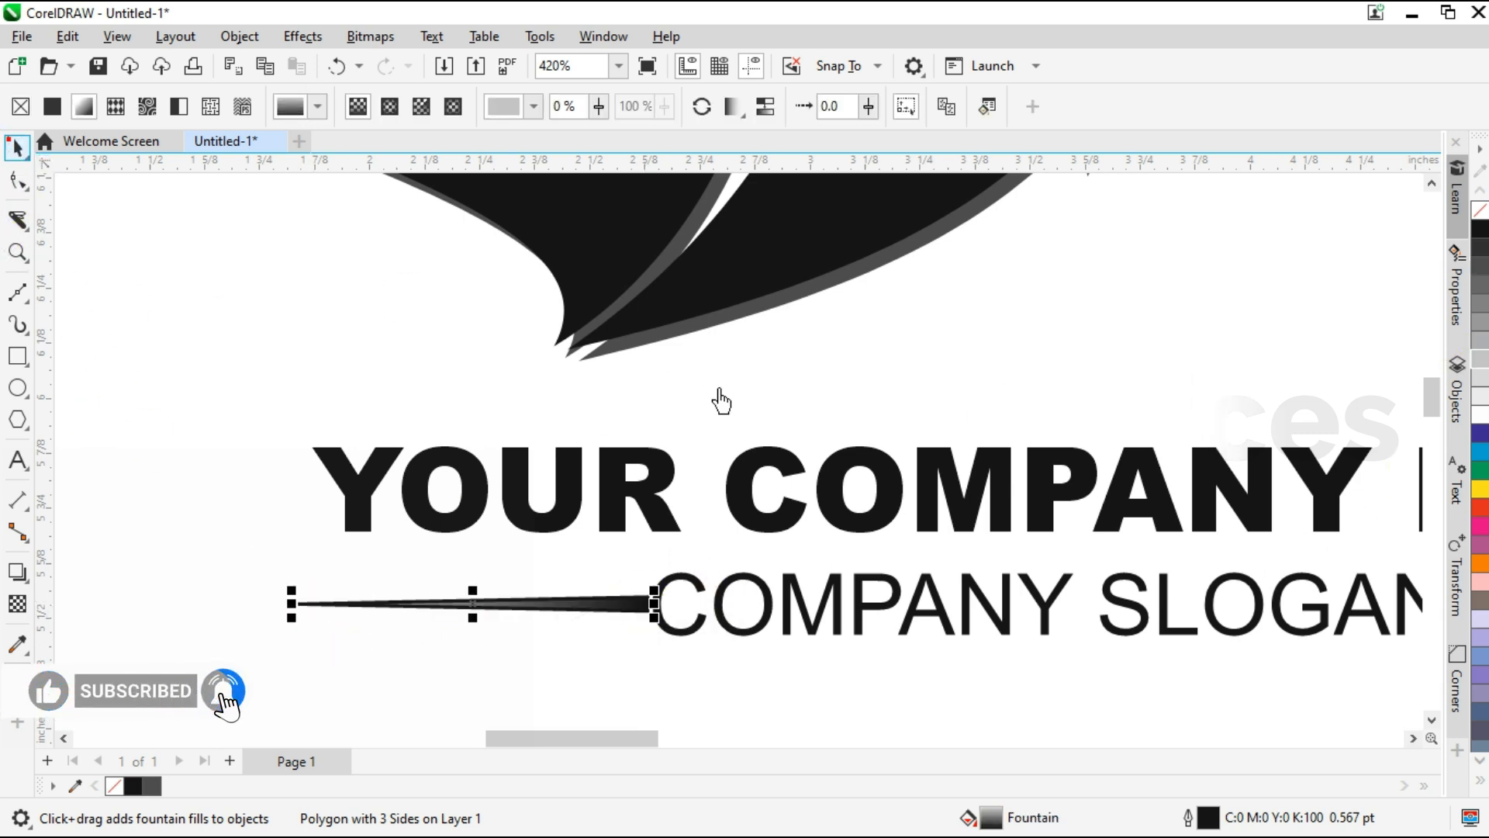
right_click(1479, 209)
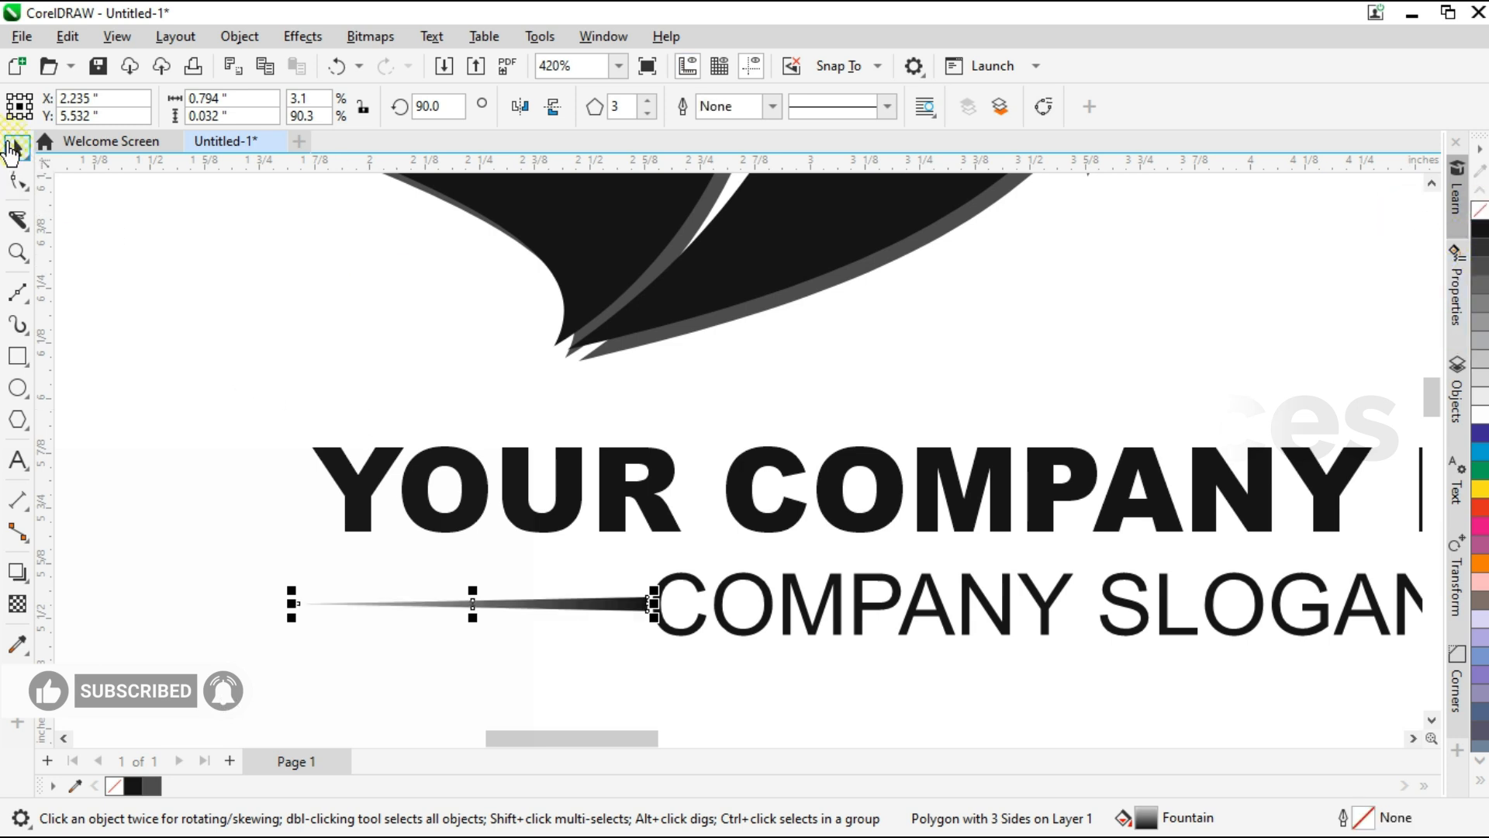
Lighten the gradient's dark end beside the slogan from black to grey.
key(g)
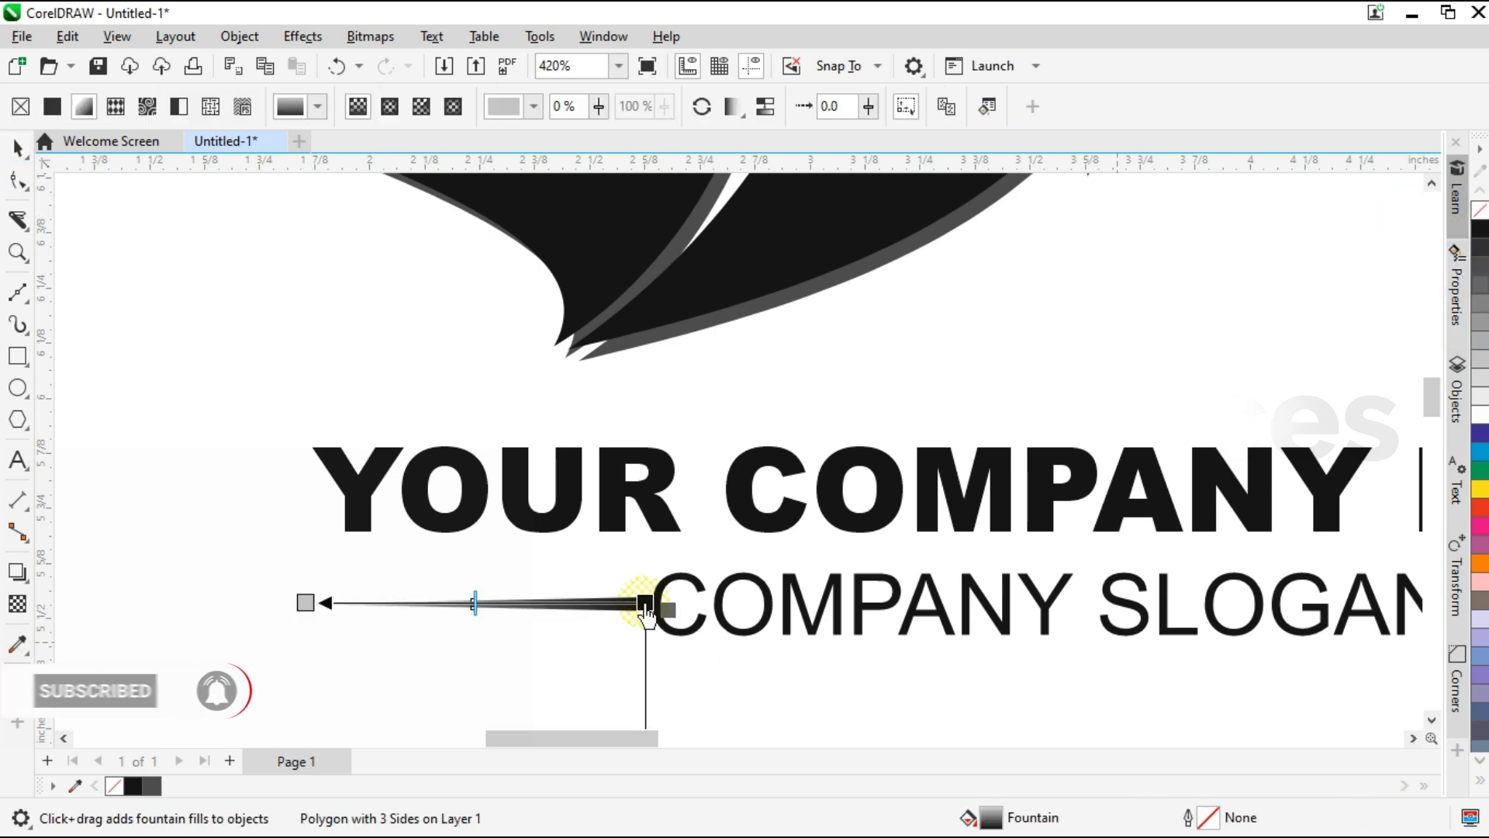
click(19, 149)
click(300, 552)
scroll(301, 557, down, 3)
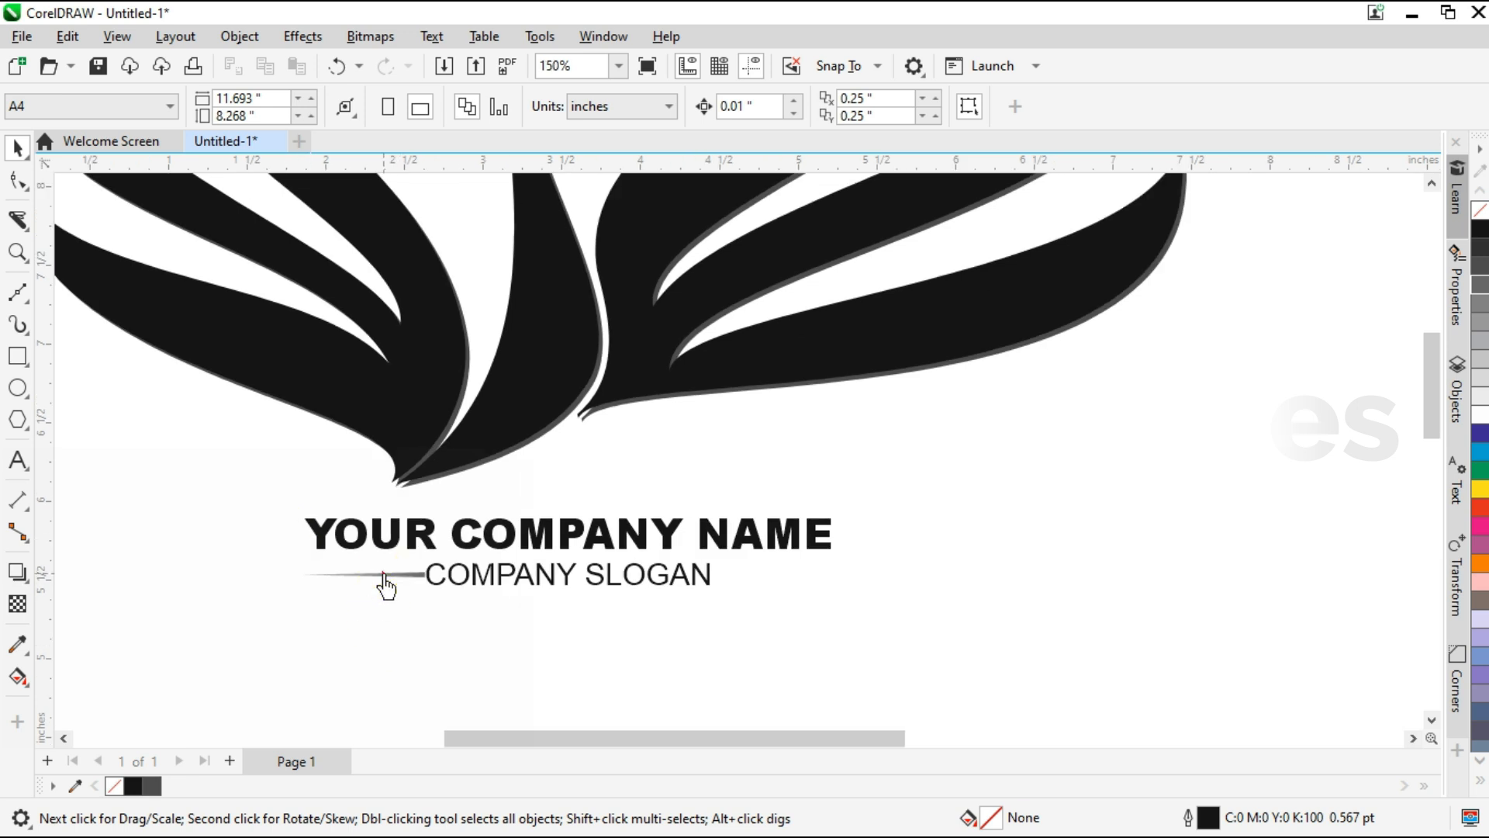
Copy the gradient spike, mirror it horizontally and place the copy against the right end of the slogan.
click(293, 588)
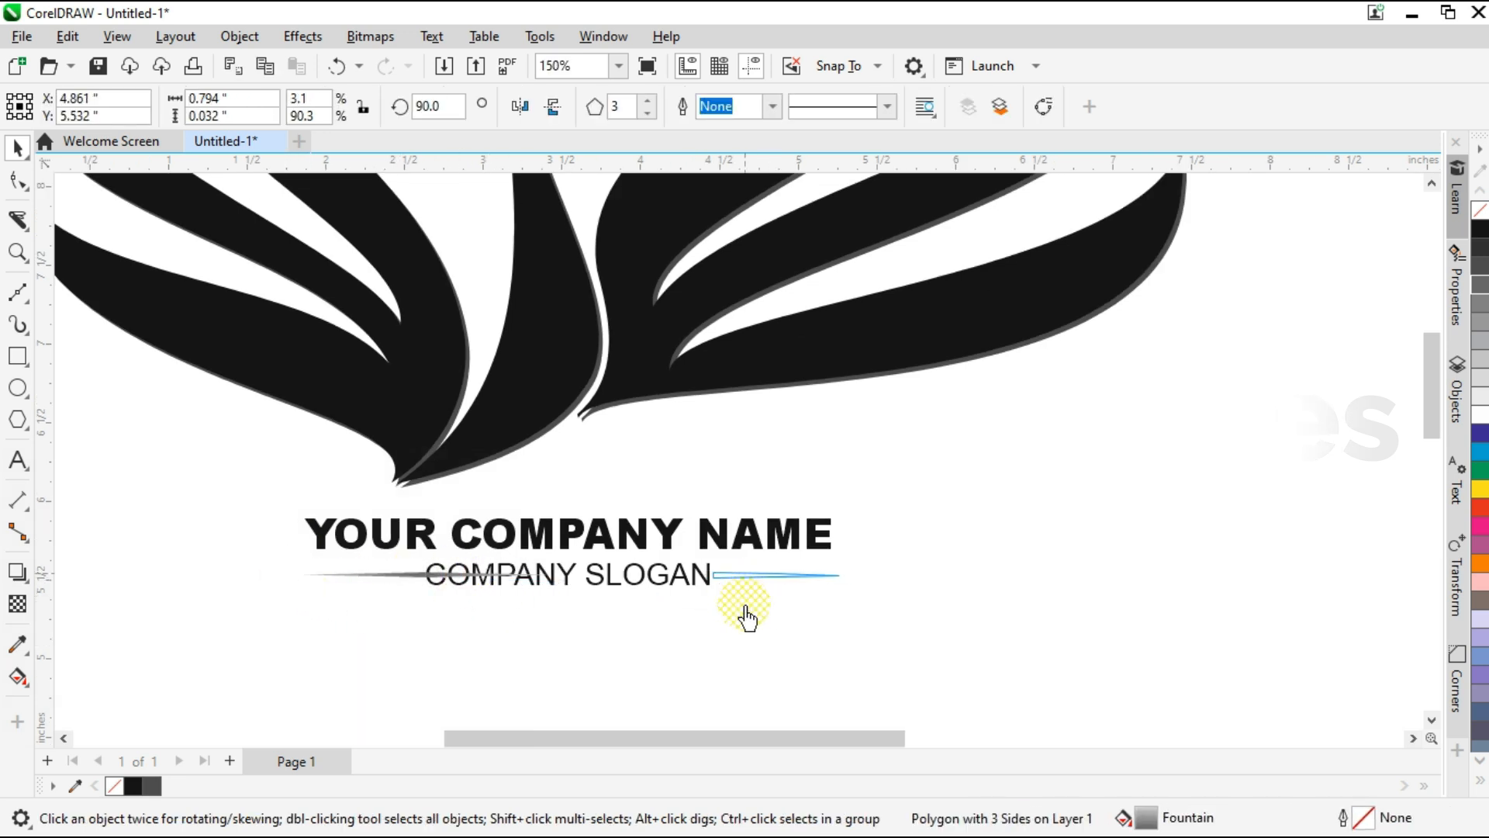
drag(743, 575, 742, 575)
click(691, 640)
Fit all objects in the window and show the finished logo in full-screen preview.
click(618, 66)
click(593, 88)
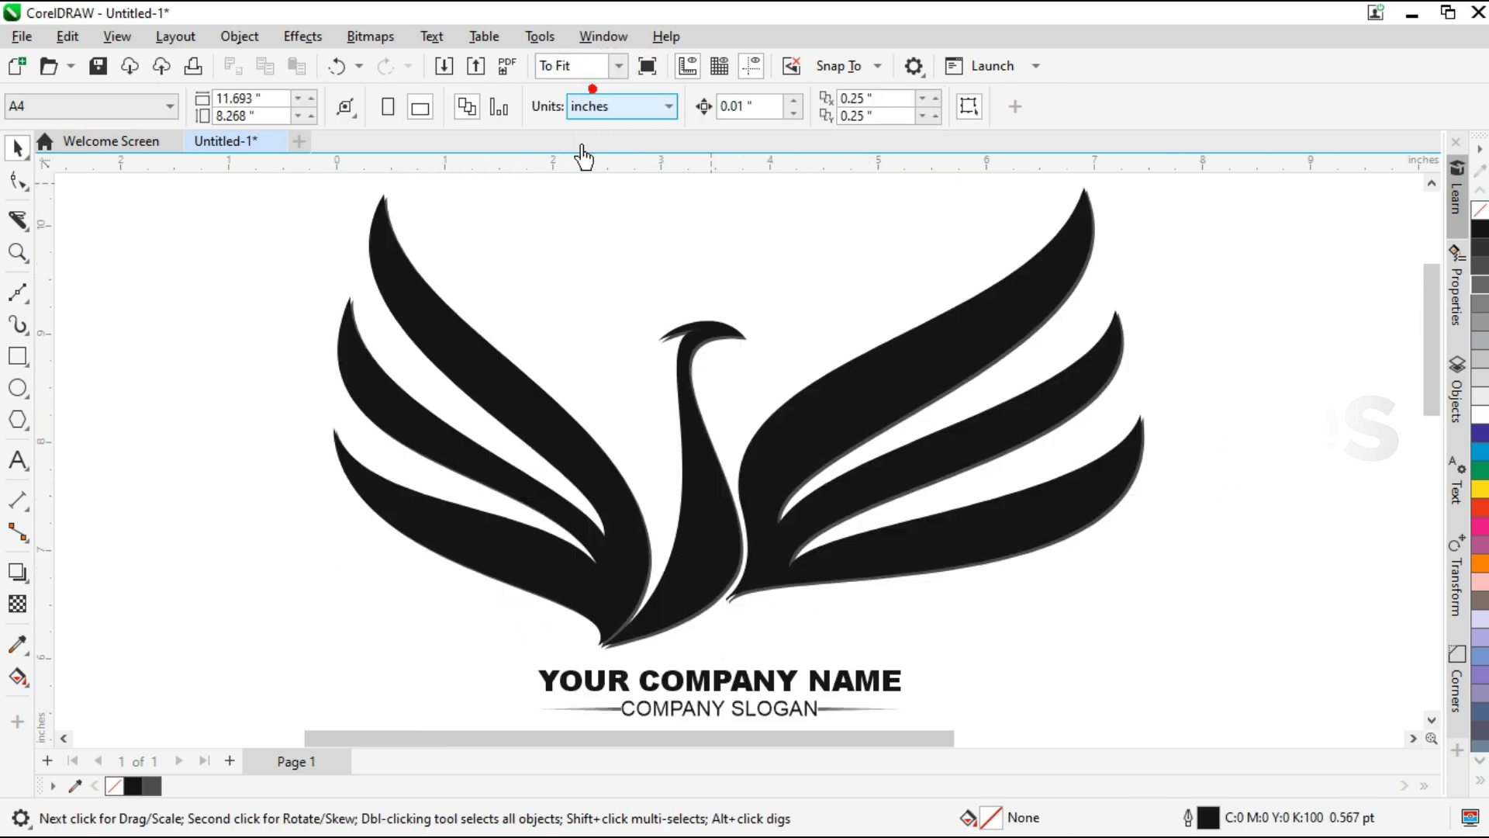
click(117, 36)
click(161, 169)
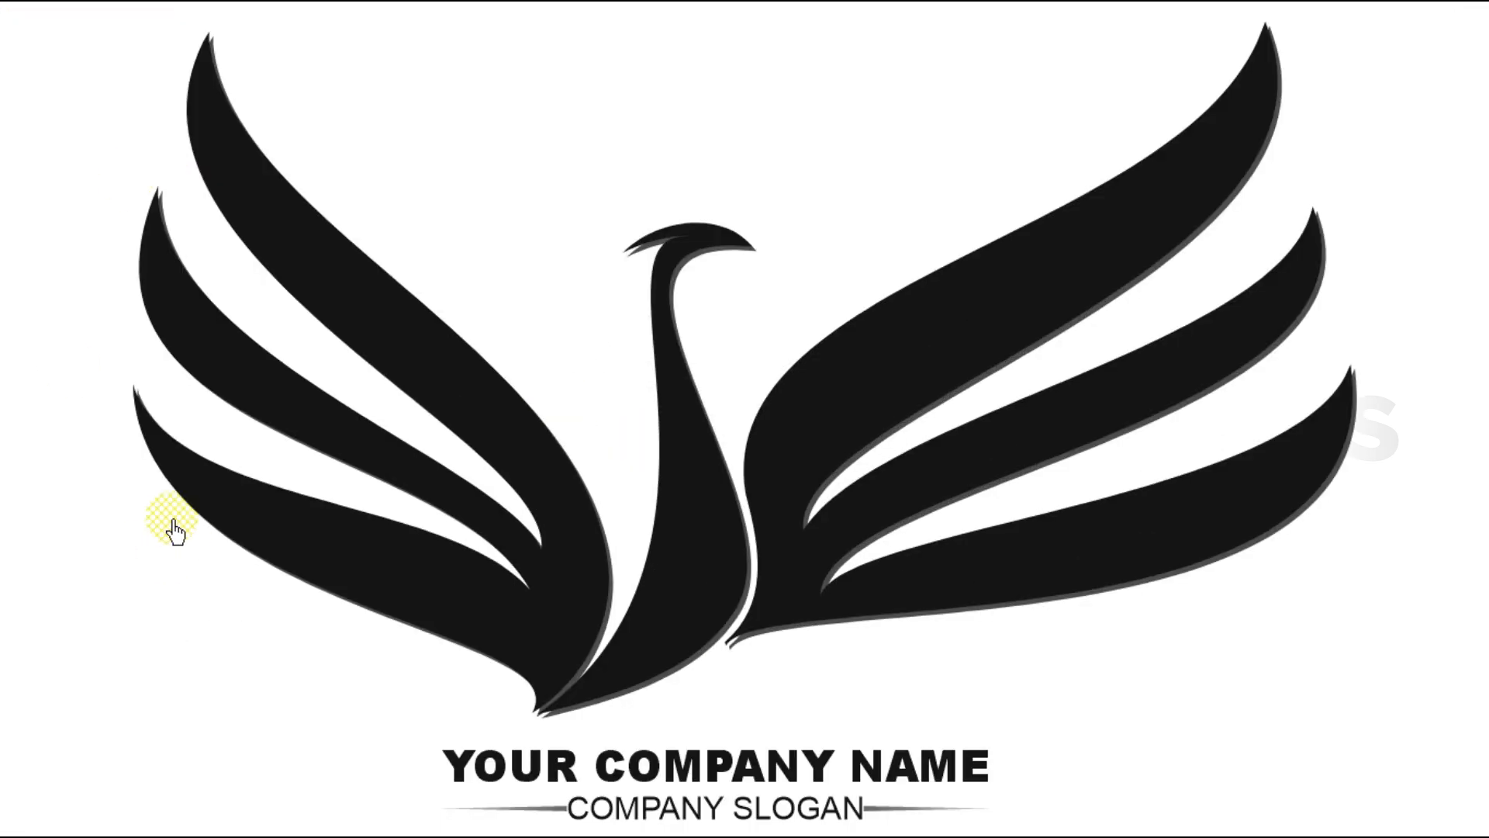